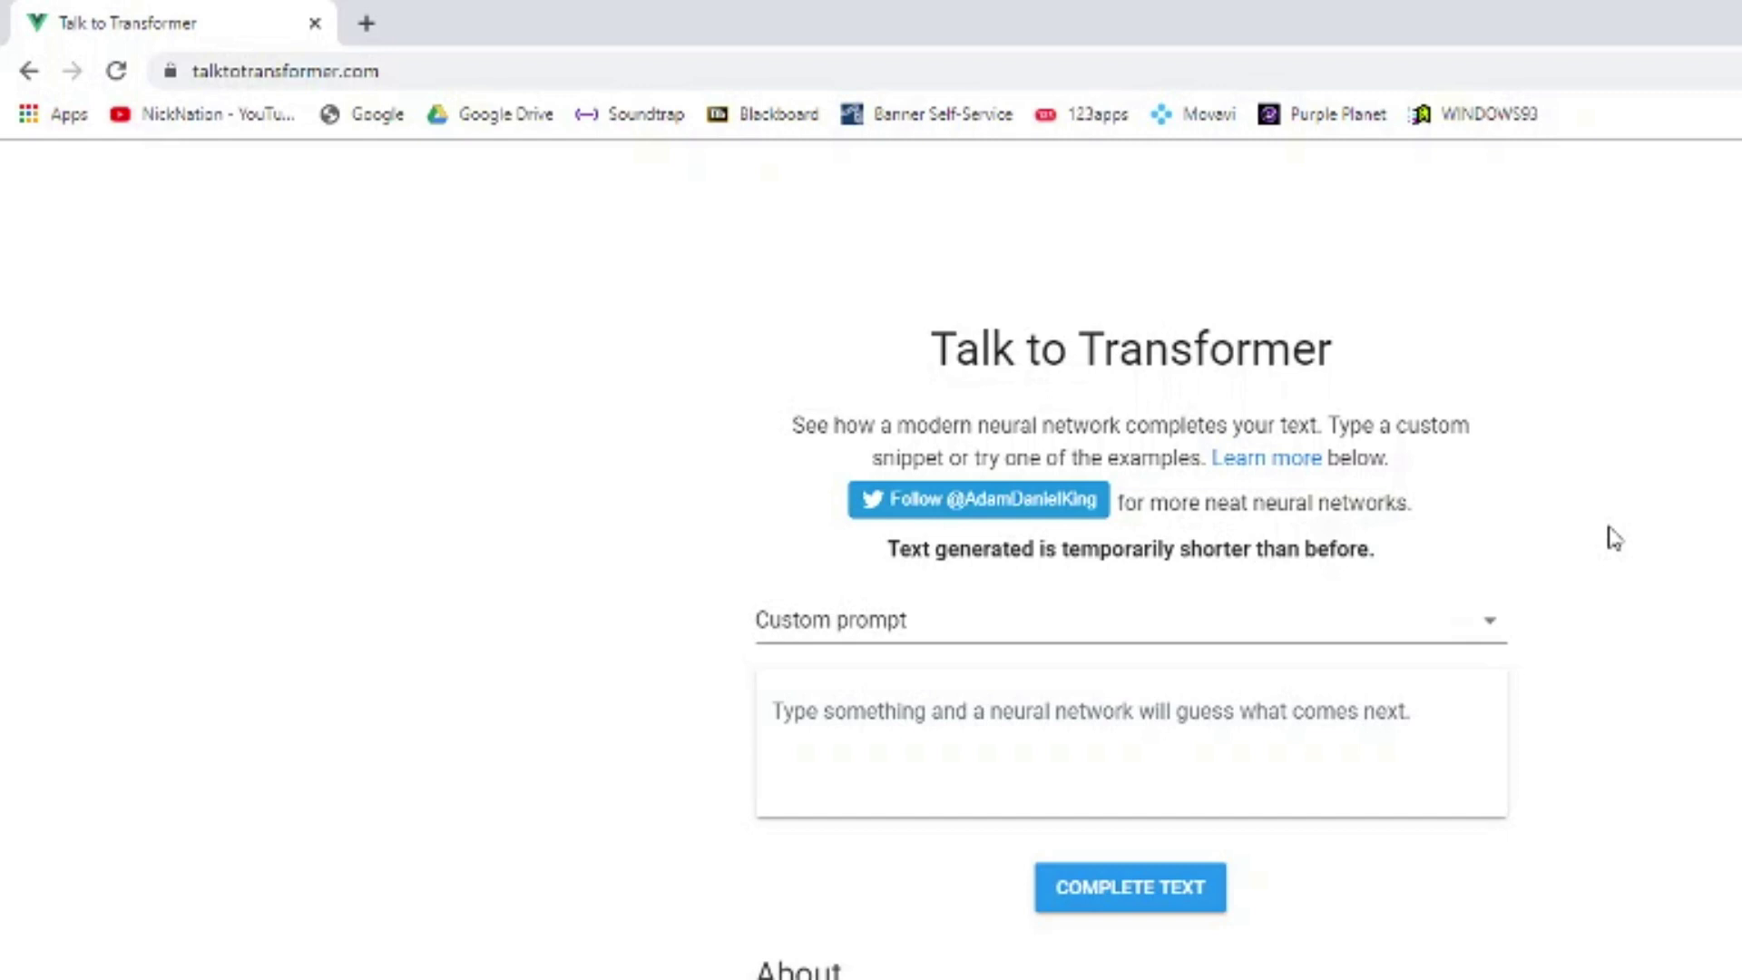
Focus the prompt box and open the Custom prompt dropdown of example prompts.
{"action": "left_click", "coordinate": [1034, 749]}
{"action": "left_click", "coordinate": [960, 622]}
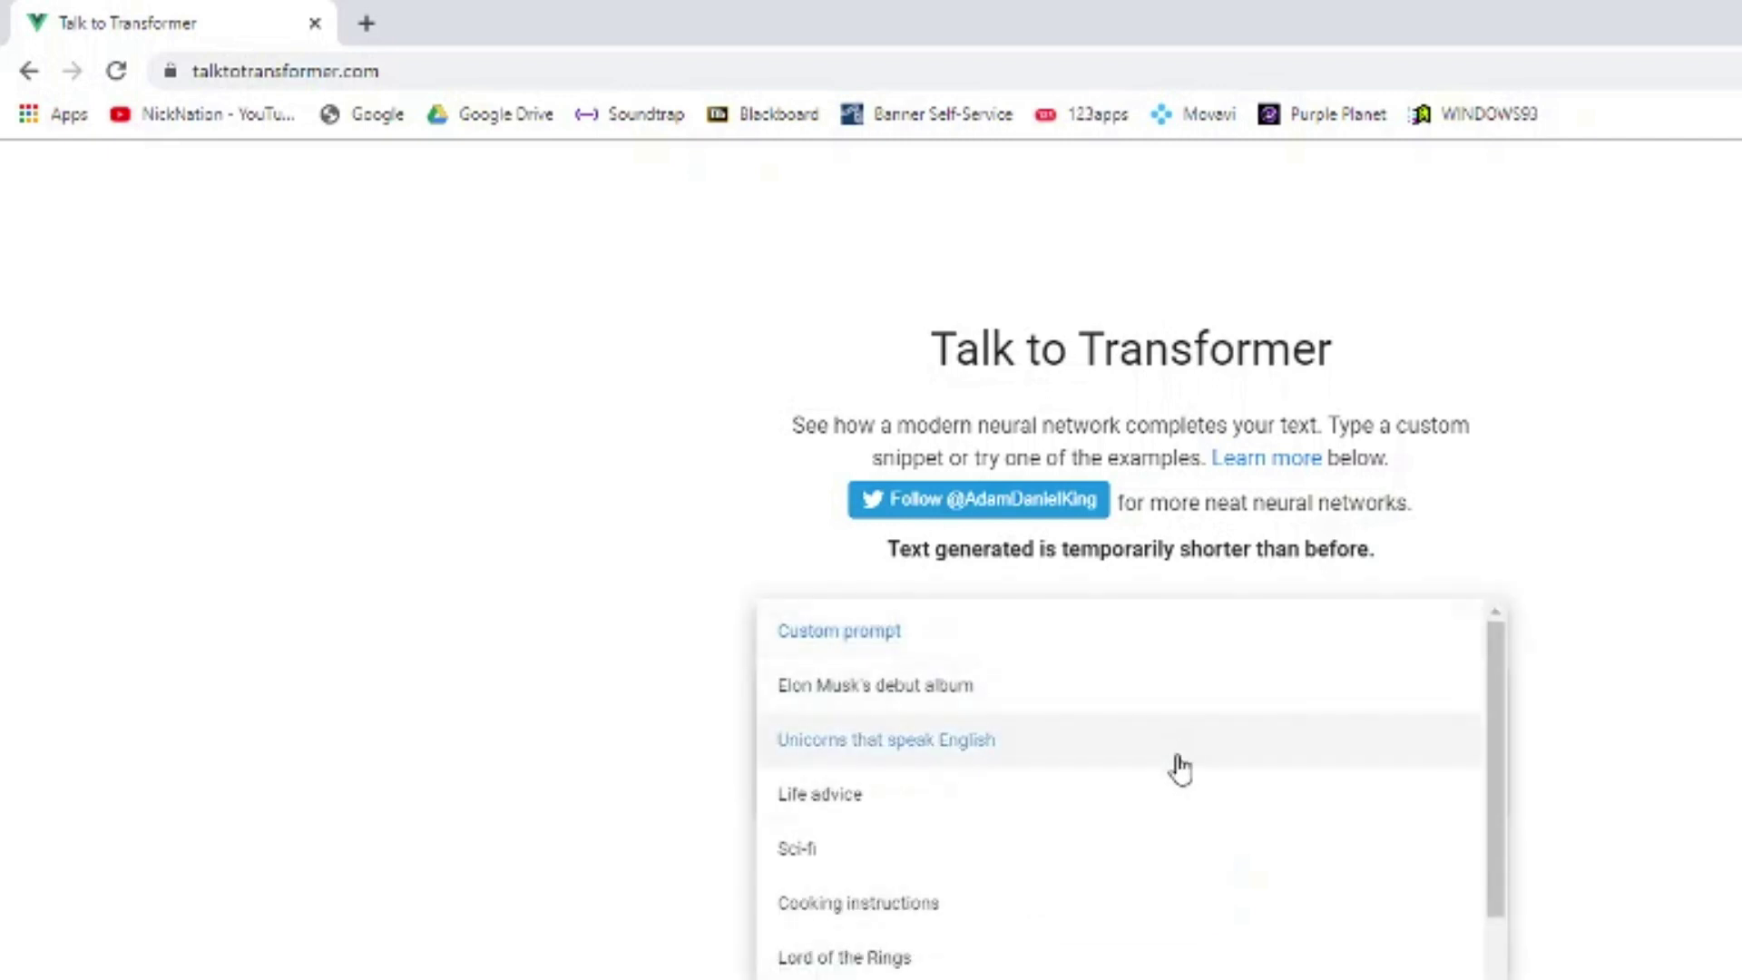
Keep Custom prompt, paste 'Mario jumped on a goomba' and generate its completion.
{"action": "scroll", "coordinate": [1170, 790], "scroll_direction": "down", "scroll_amount": 1}
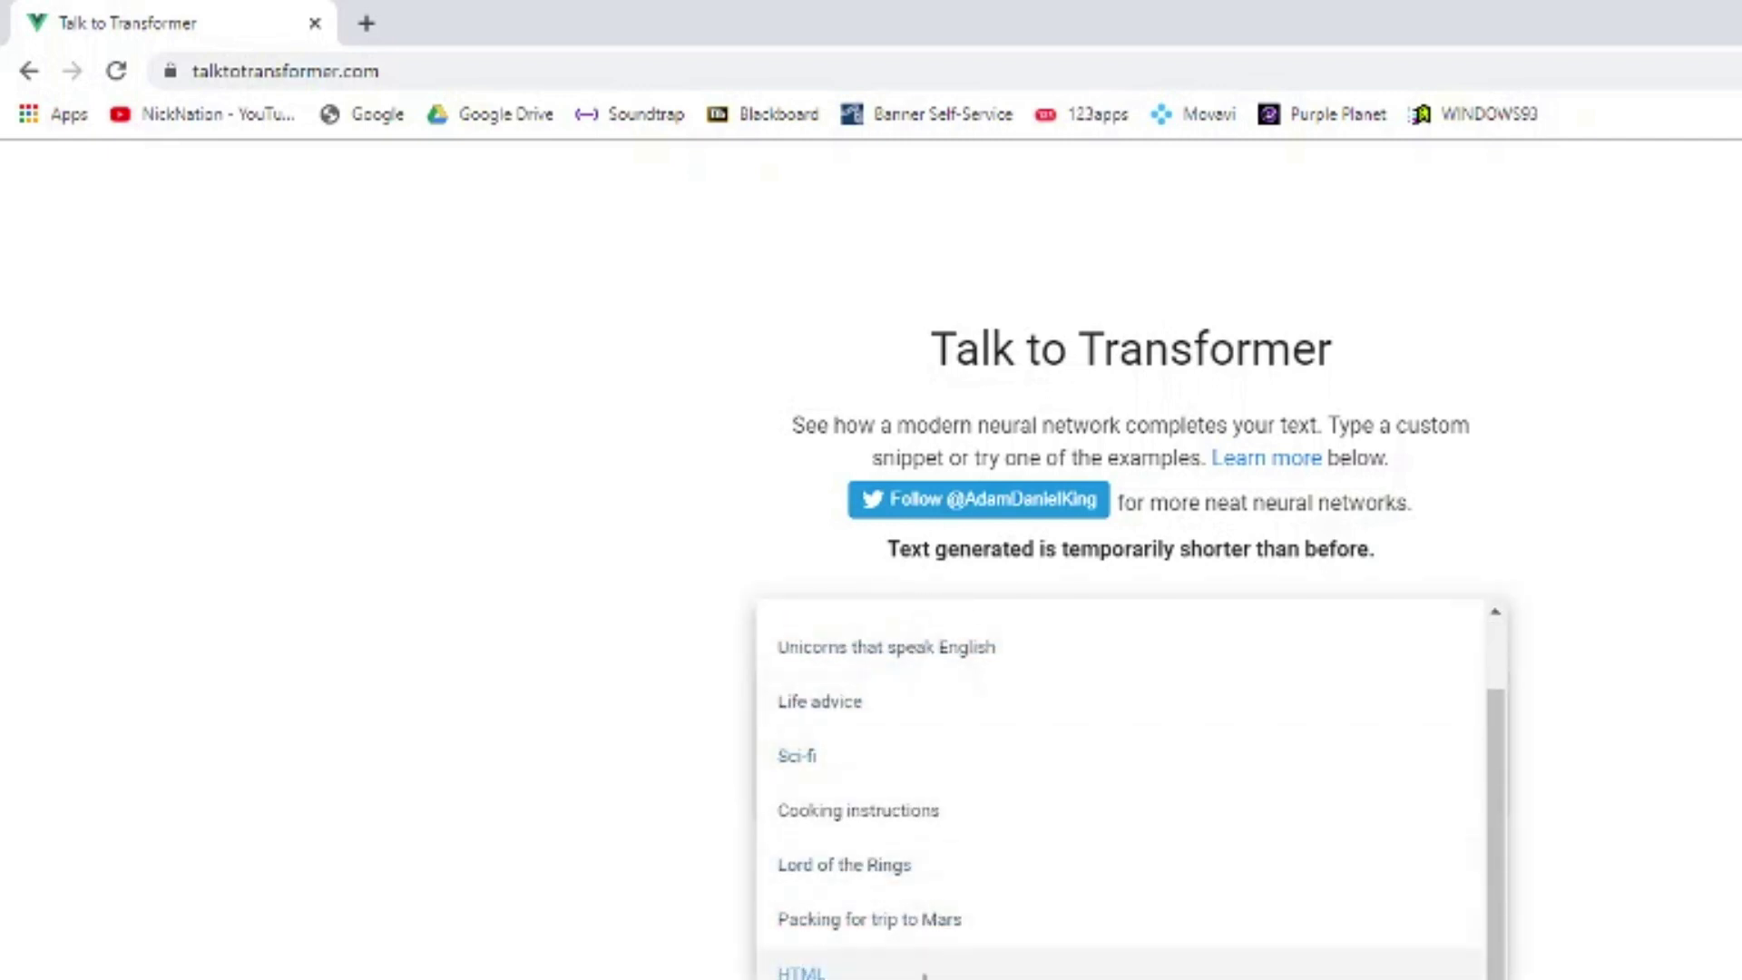
{"action": "scroll", "coordinate": [924, 962], "scroll_direction": "up", "scroll_amount": 1}
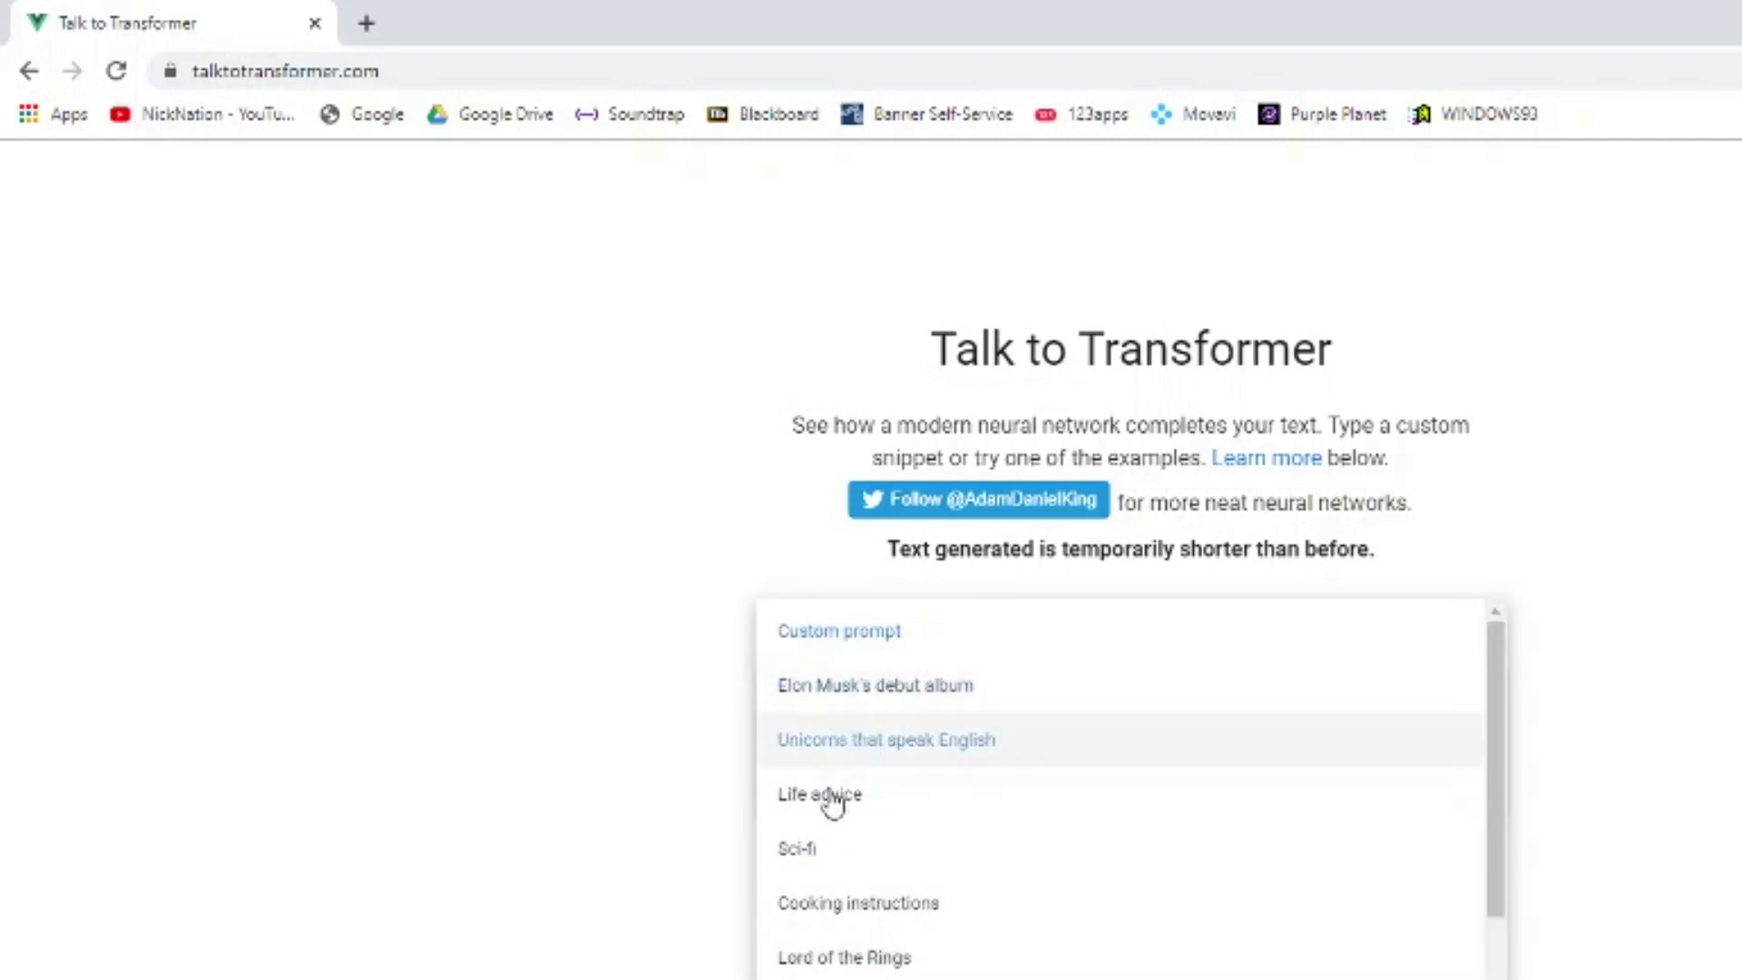
{"action": "scroll", "coordinate": [980, 871], "scroll_direction": "down", "scroll_amount": 1}
{"action": "left_click", "coordinate": [681, 835]}
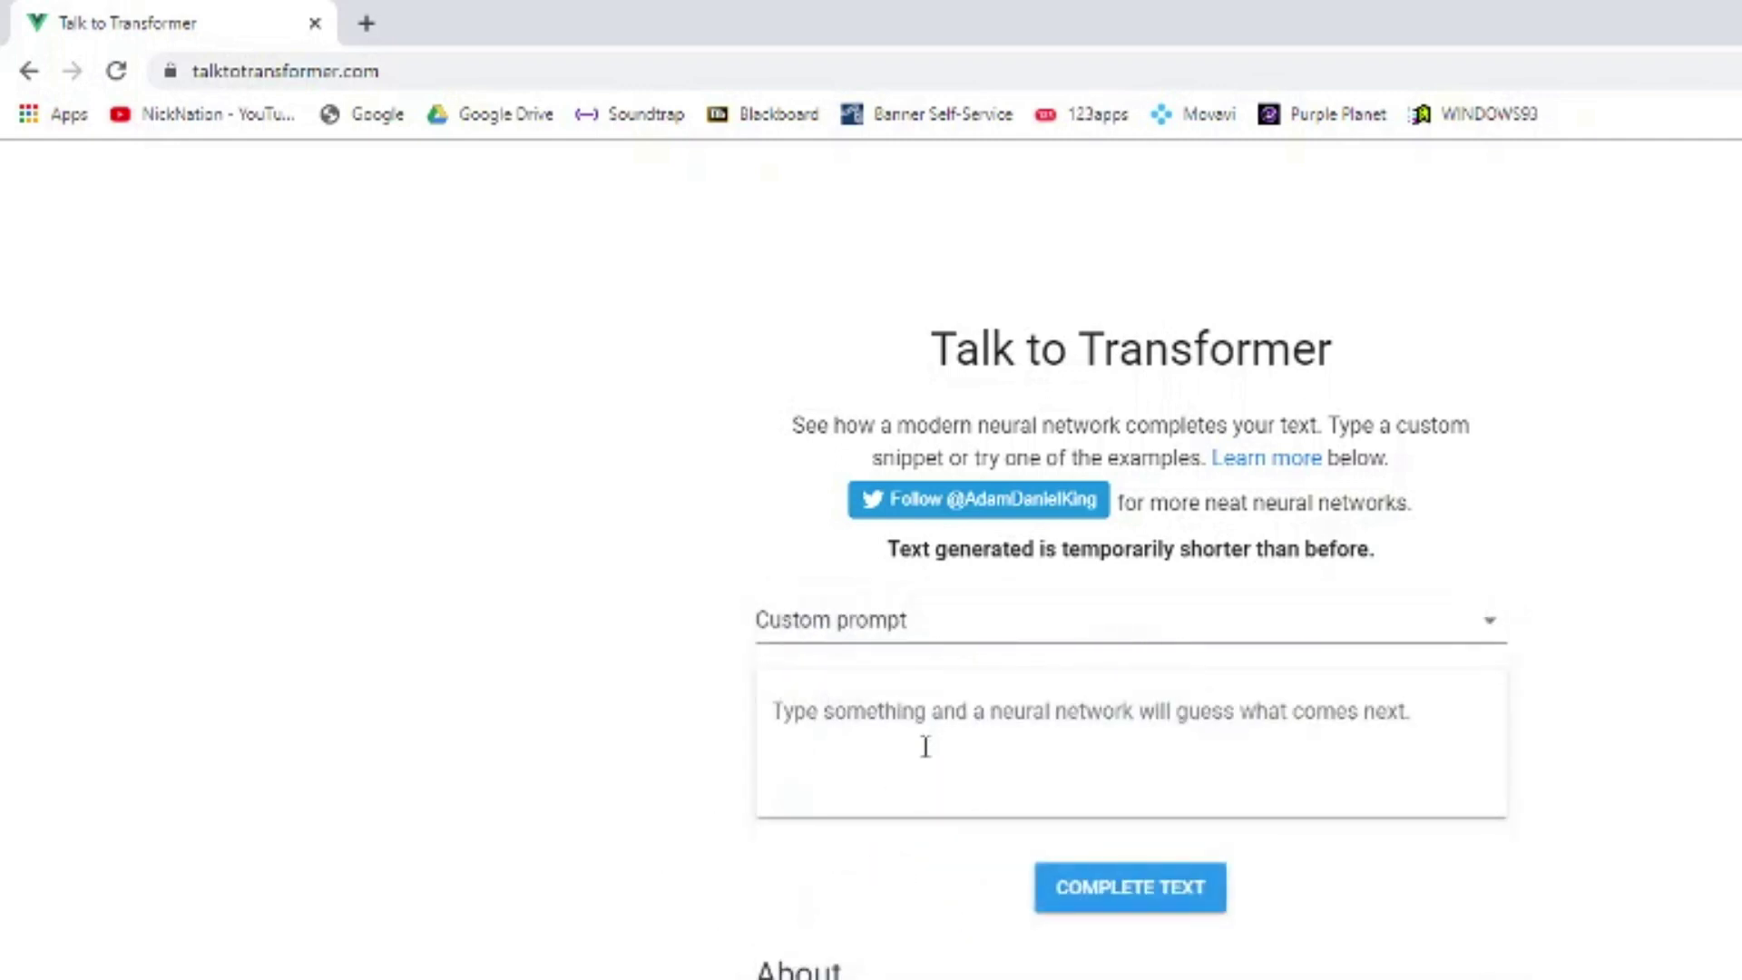
{"action": "left_click", "coordinate": [925, 742]}
{"action": "type", "text": "Mario jumped on a goomba"}
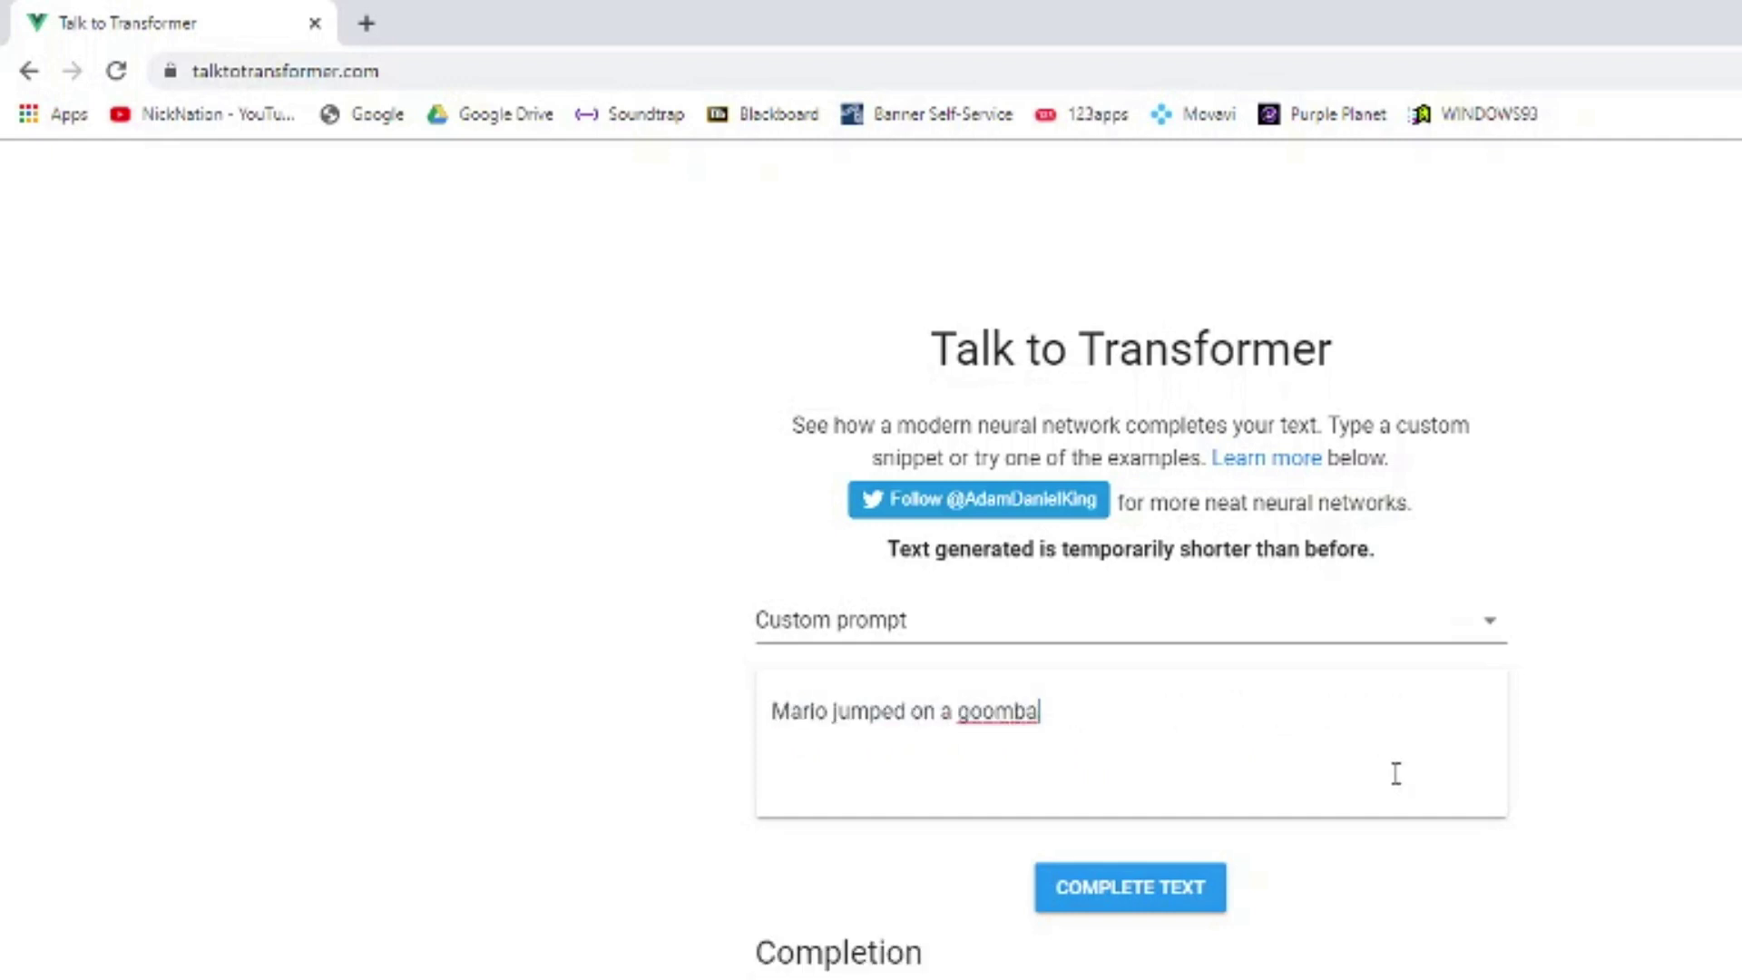
{"action": "left_click", "coordinate": [1191, 897]}
{"action": "scroll", "coordinate": [1676, 751], "scroll_direction": "down", "scroll_amount": 2}
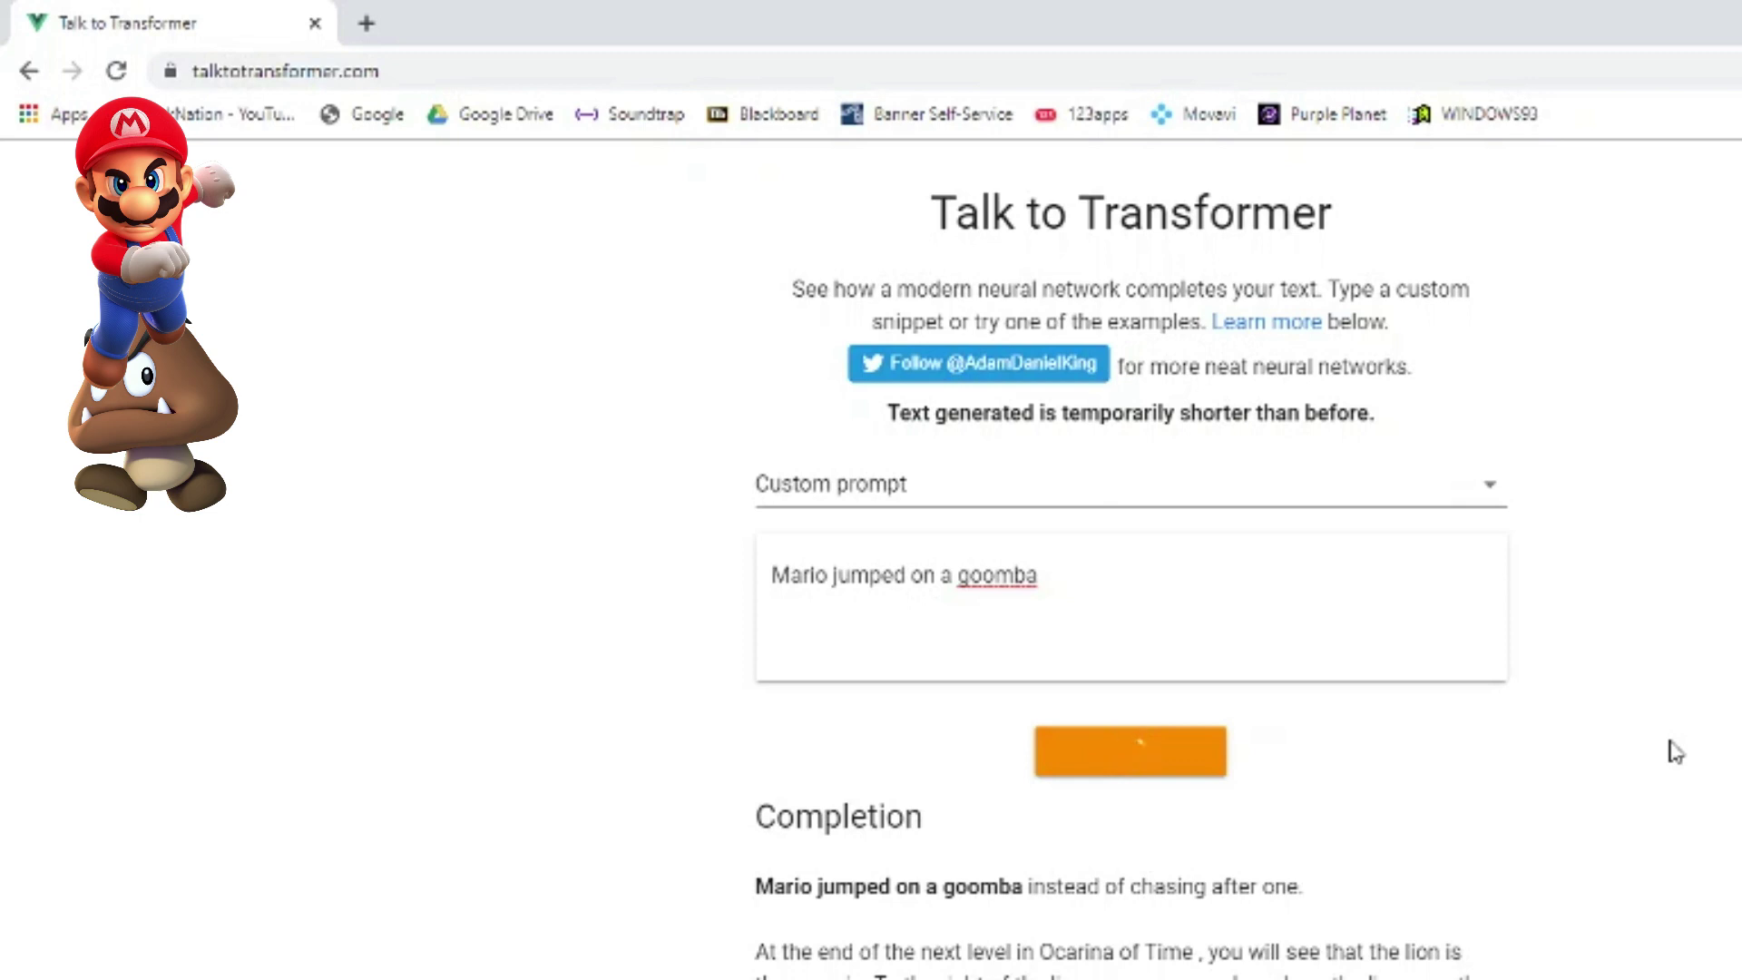
{"action": "scroll", "coordinate": [1676, 751], "scroll_direction": "down", "scroll_amount": 3}
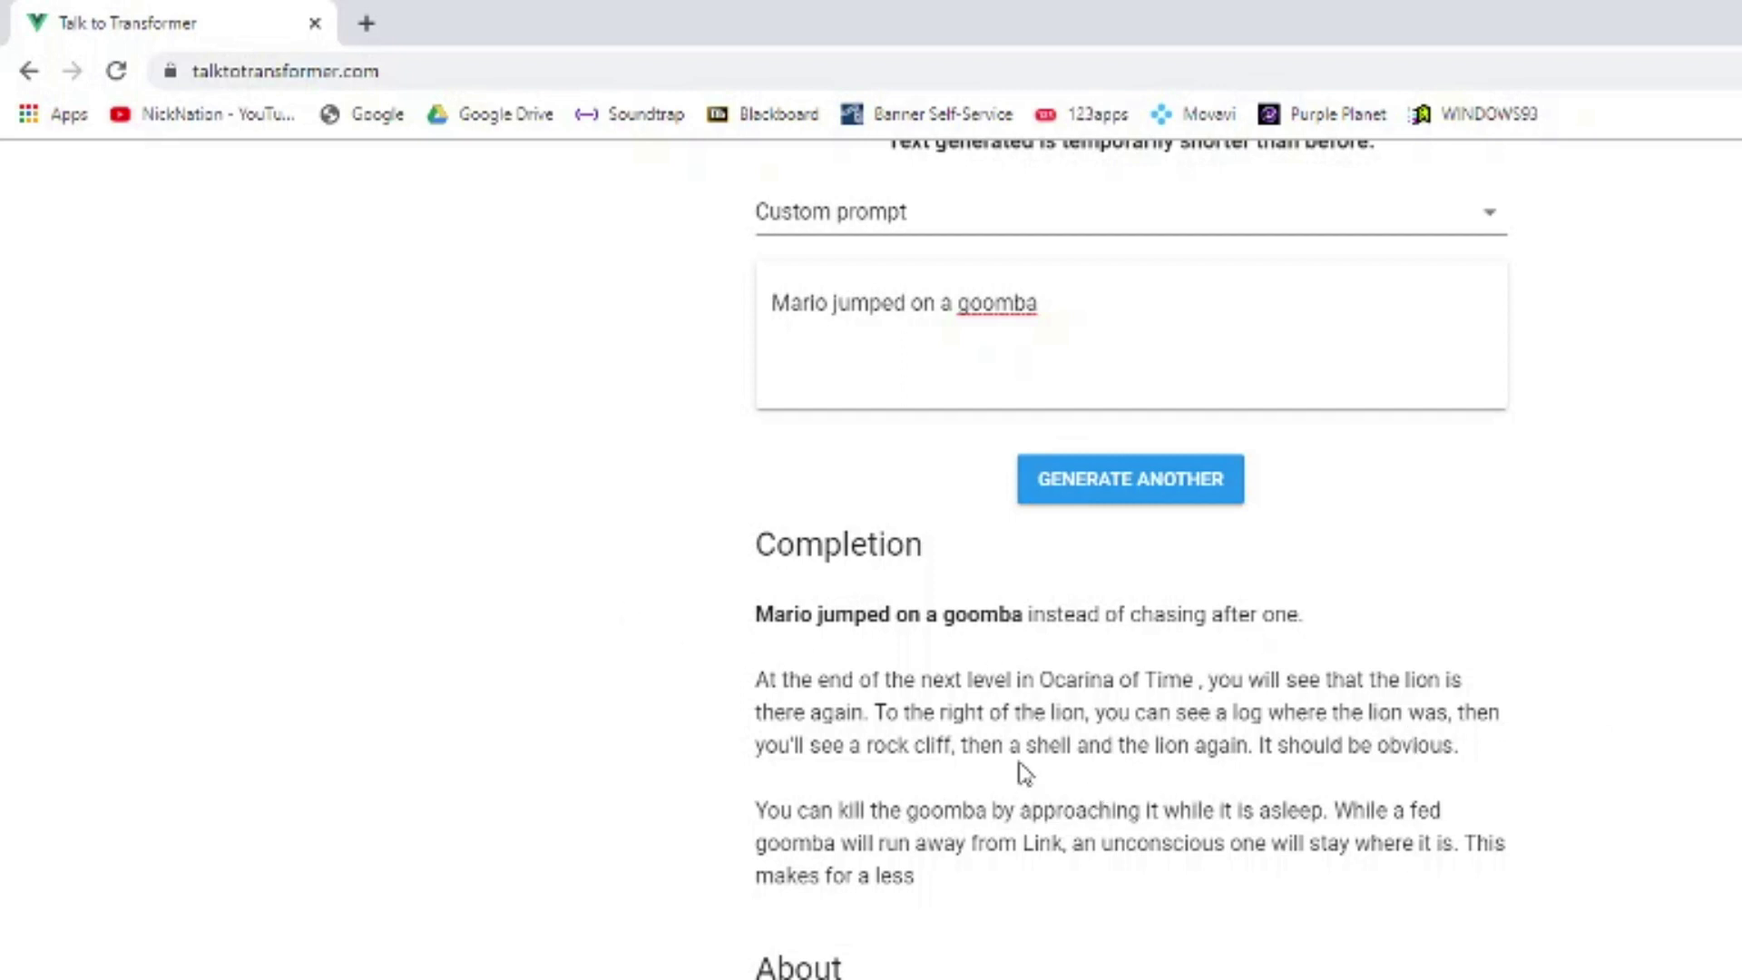
Replace the prompt with 'Billie Eyelash is so cool' and generate a completion.
{"action": "scroll", "coordinate": [1134, 780], "scroll_direction": "up", "scroll_amount": 3}
{"action": "left_click", "coordinate": [1042, 615]}
{"action": "key", "text": "ctrl+a"}
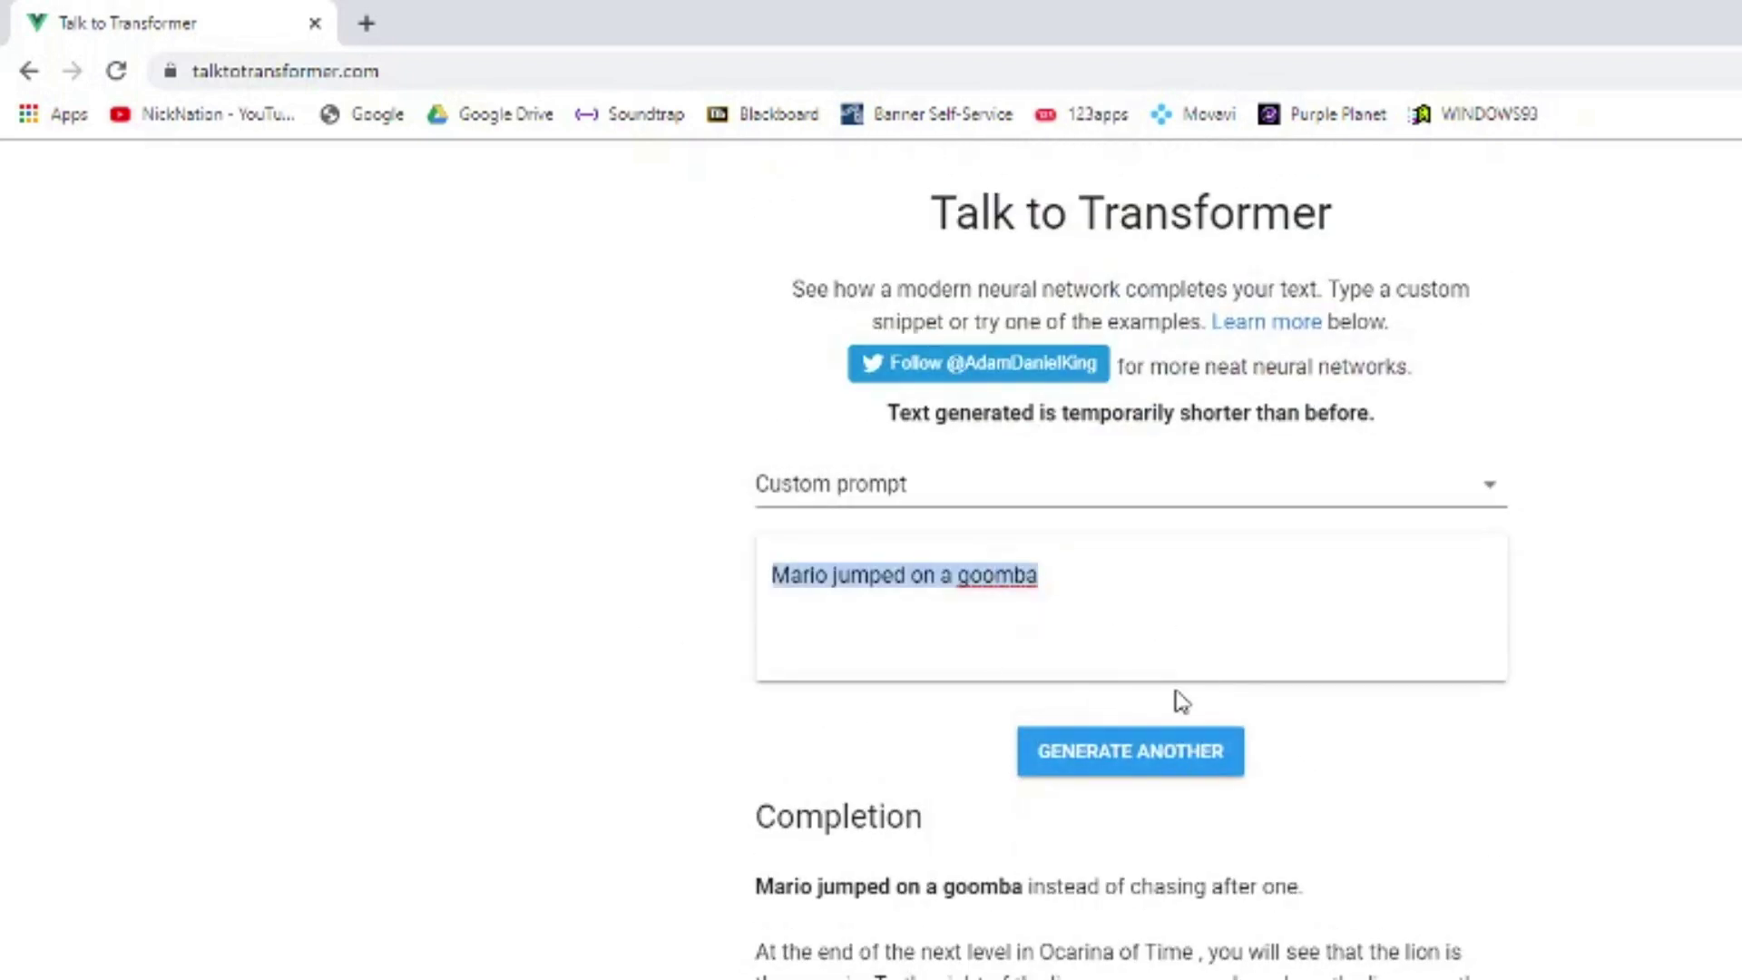
{"action": "type", "text": "Billie Eyelash is so cool"}
{"action": "left_click", "coordinate": [1154, 769]}
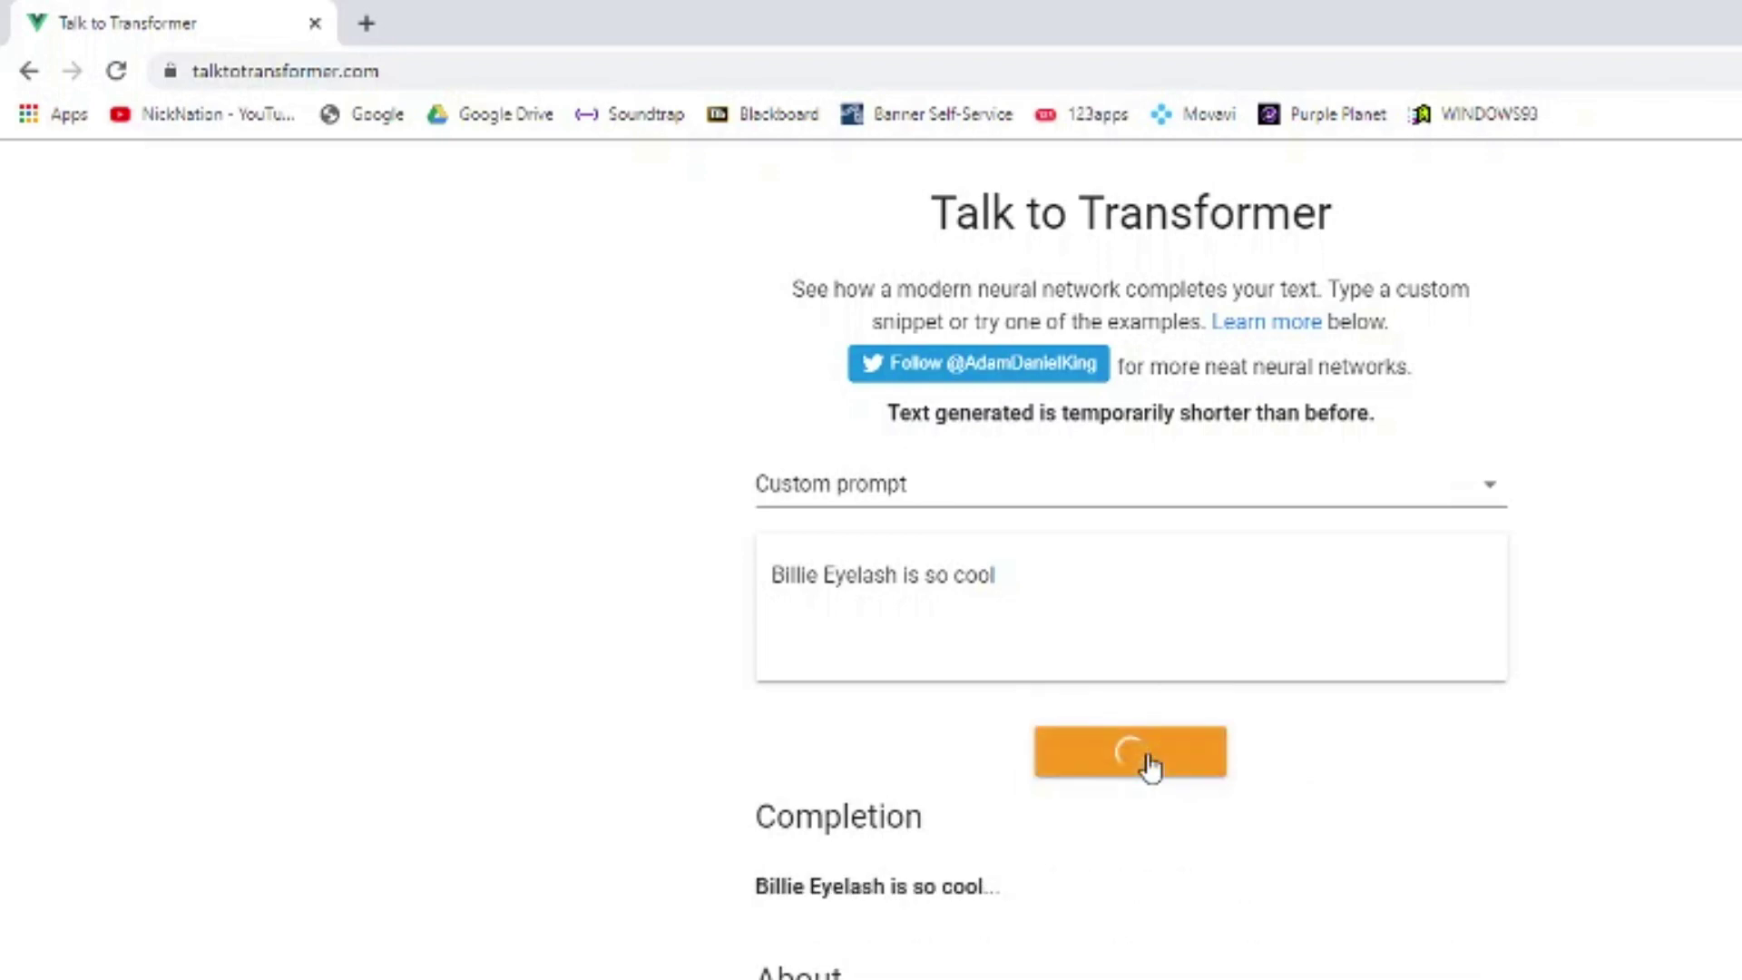
Scroll through the Billie Eyelash completion, then select the whole prompt text.
{"action": "scroll", "coordinate": [1594, 719], "scroll_direction": "down", "scroll_amount": 3}
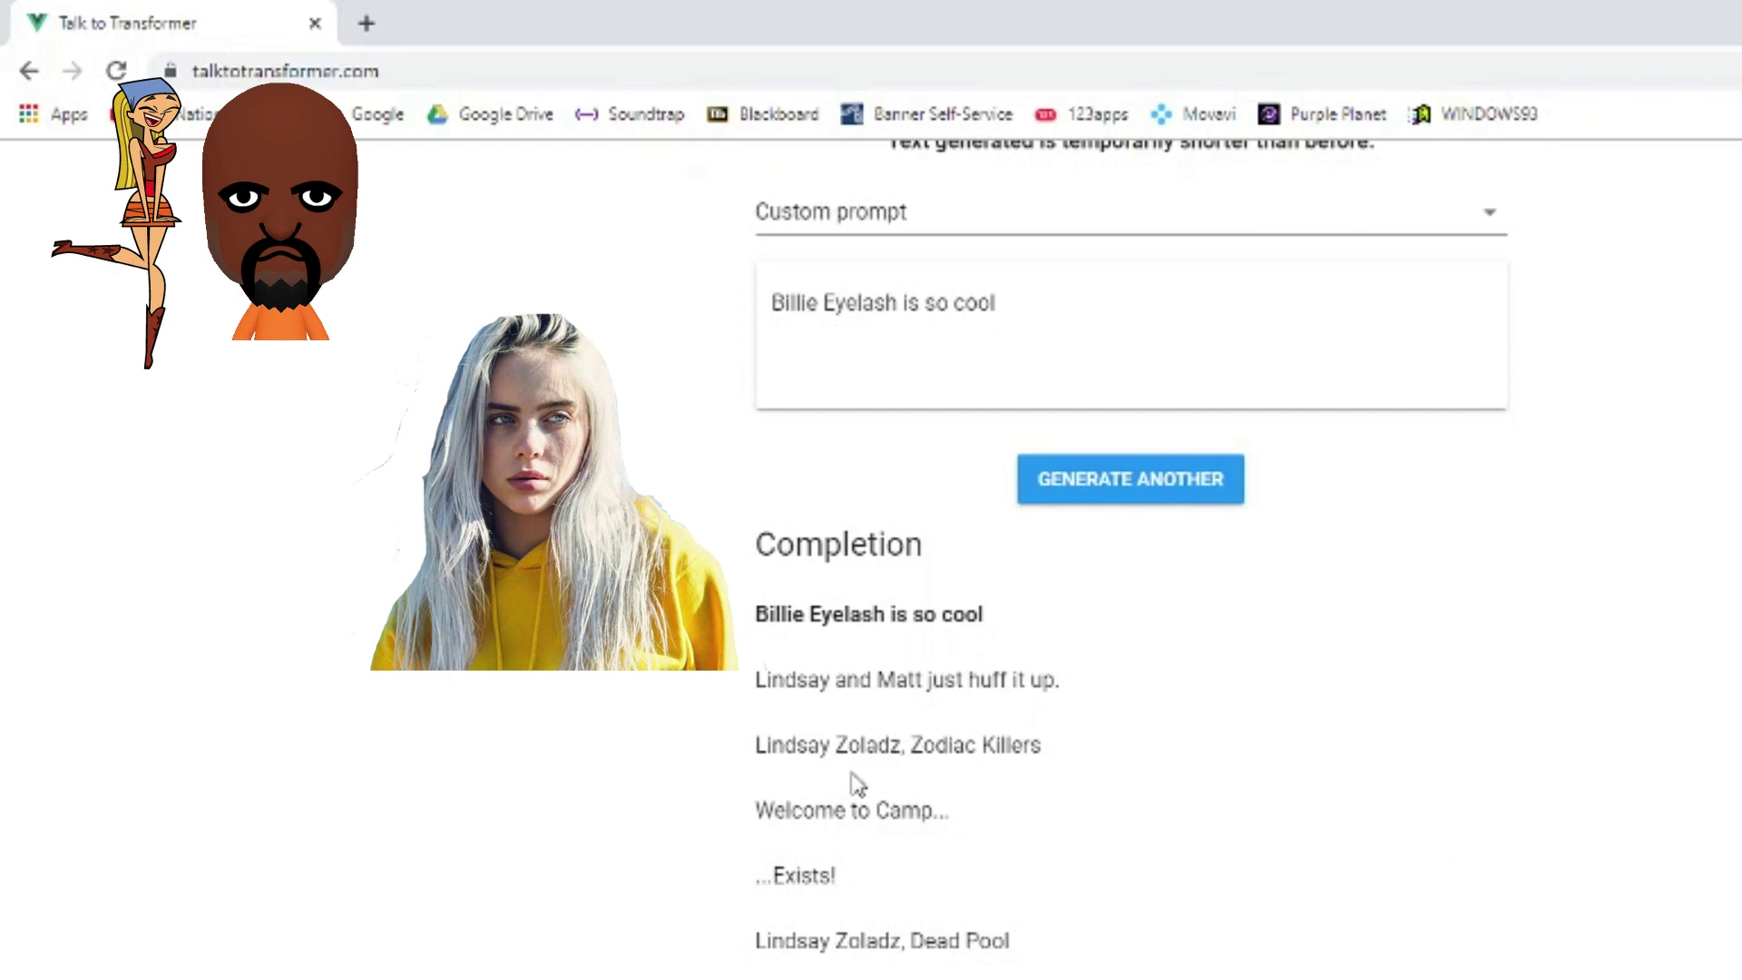
{"action": "scroll", "coordinate": [1076, 782], "scroll_direction": "down", "scroll_amount": 1}
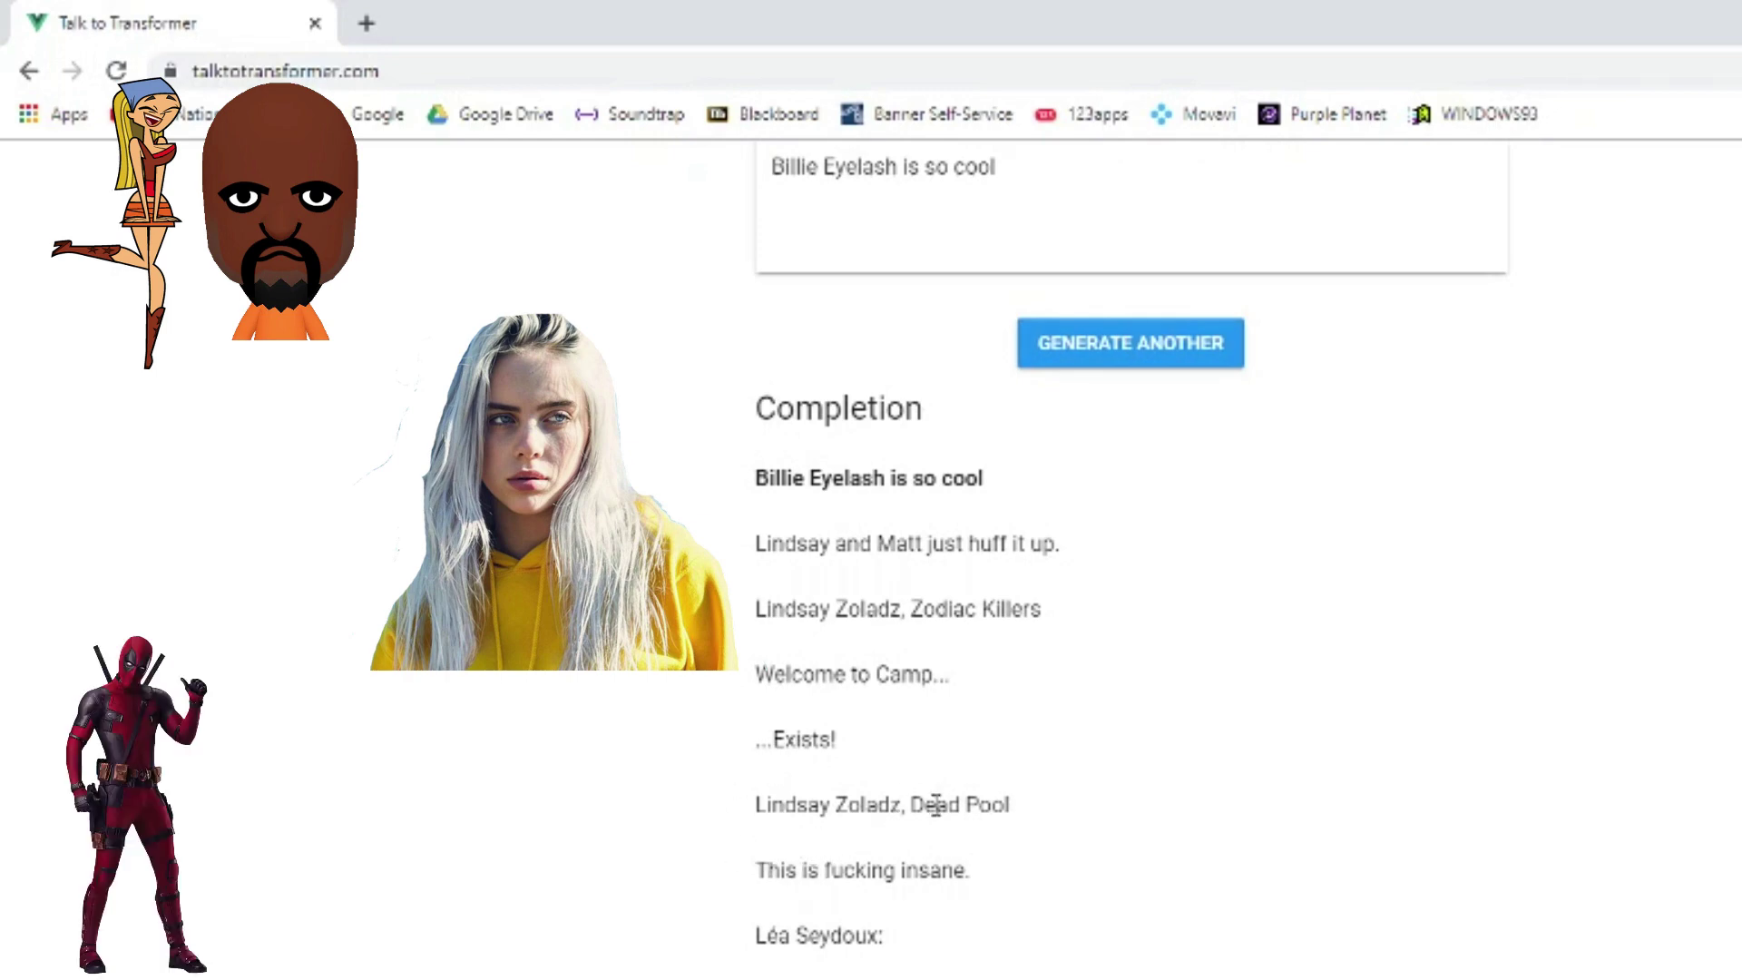
{"action": "scroll", "coordinate": [923, 908], "scroll_direction": "down", "scroll_amount": 1}
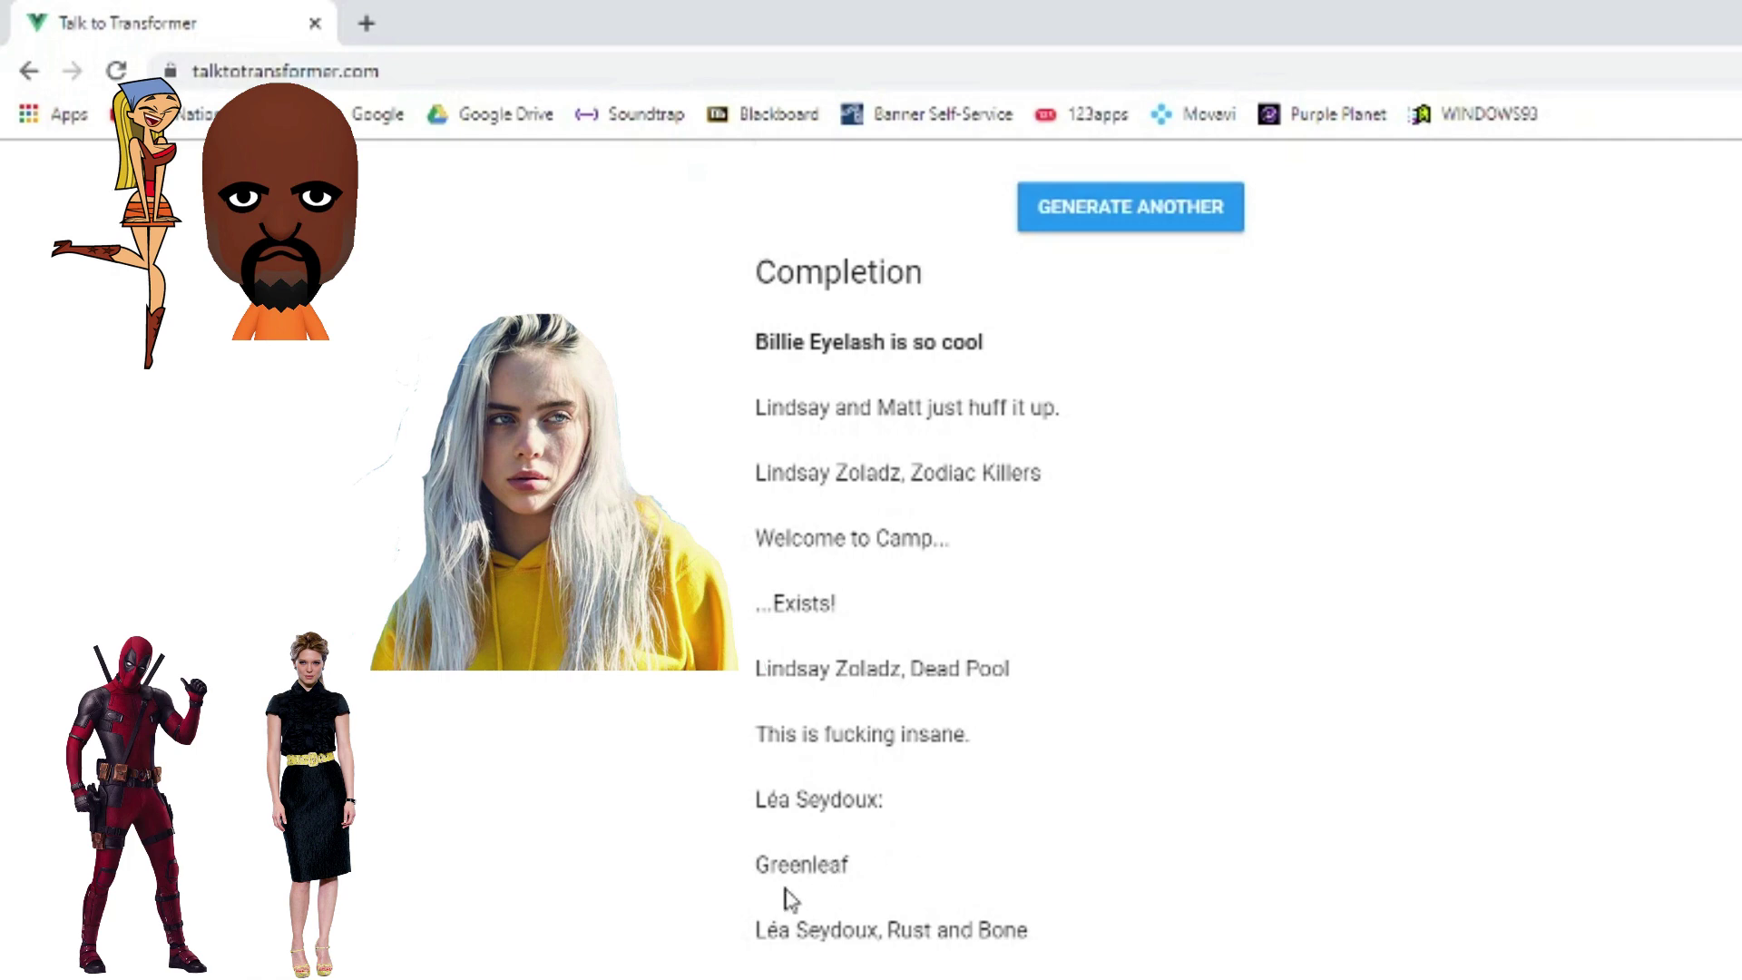
{"action": "scroll", "coordinate": [844, 894], "scroll_direction": "down", "scroll_amount": 1}
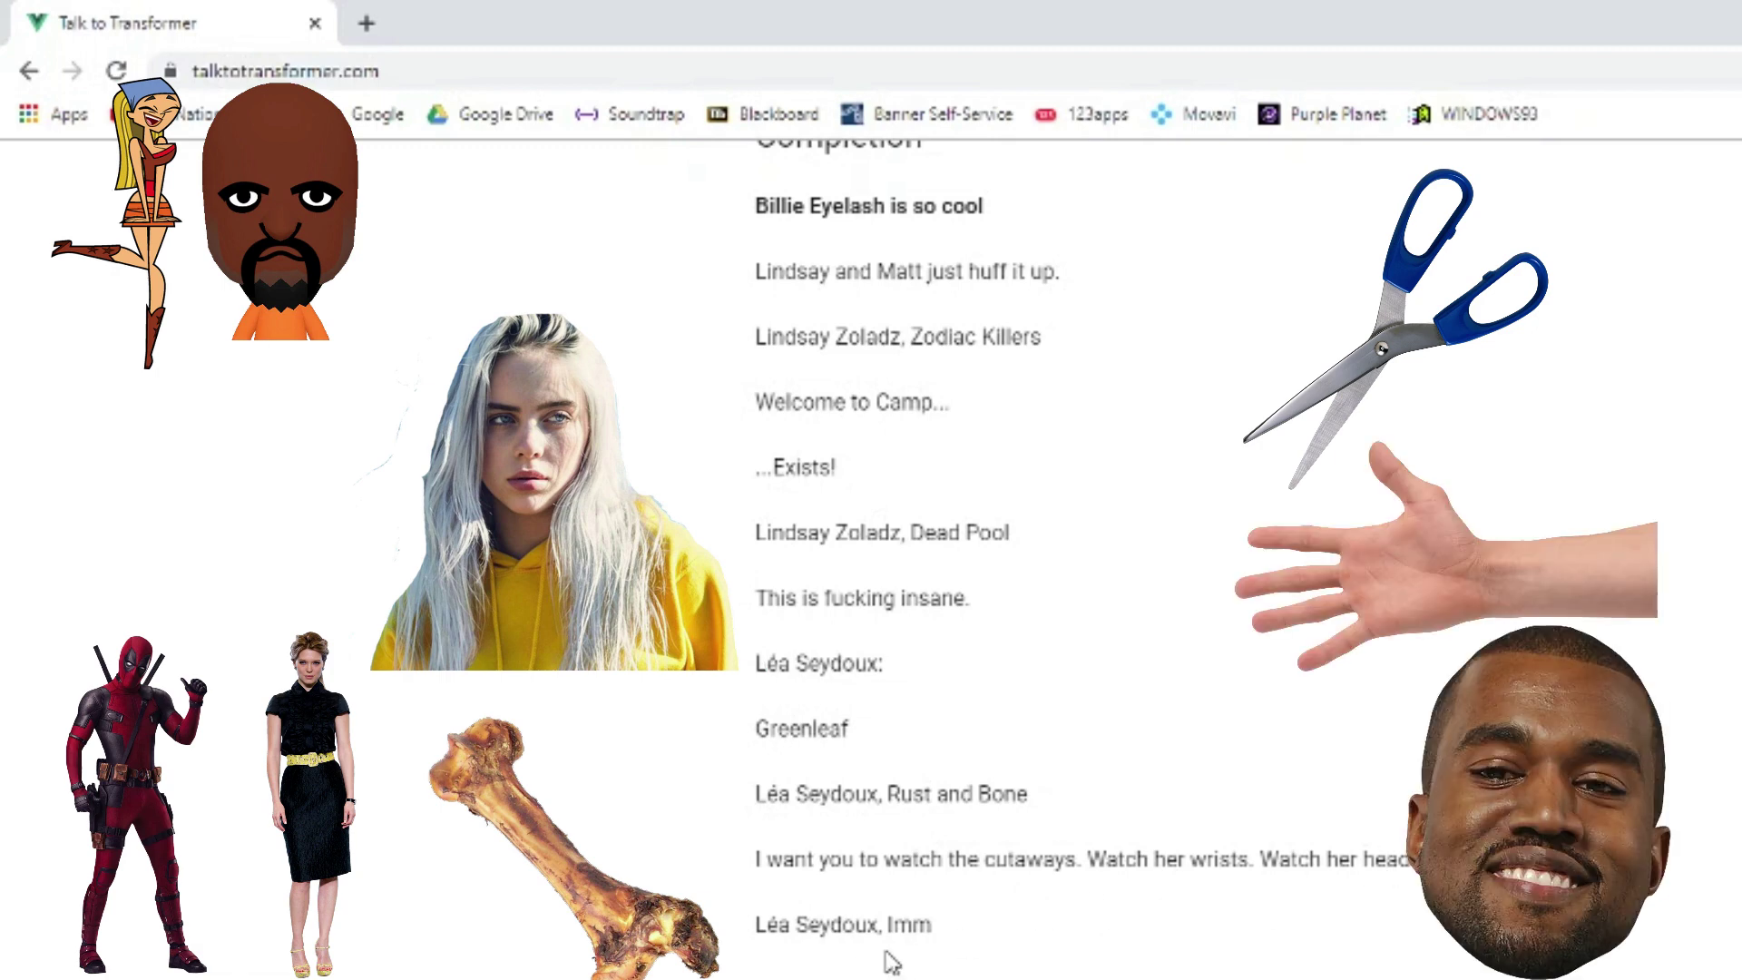
{"action": "scroll", "coordinate": [1149, 760], "scroll_direction": "up", "scroll_amount": 6}
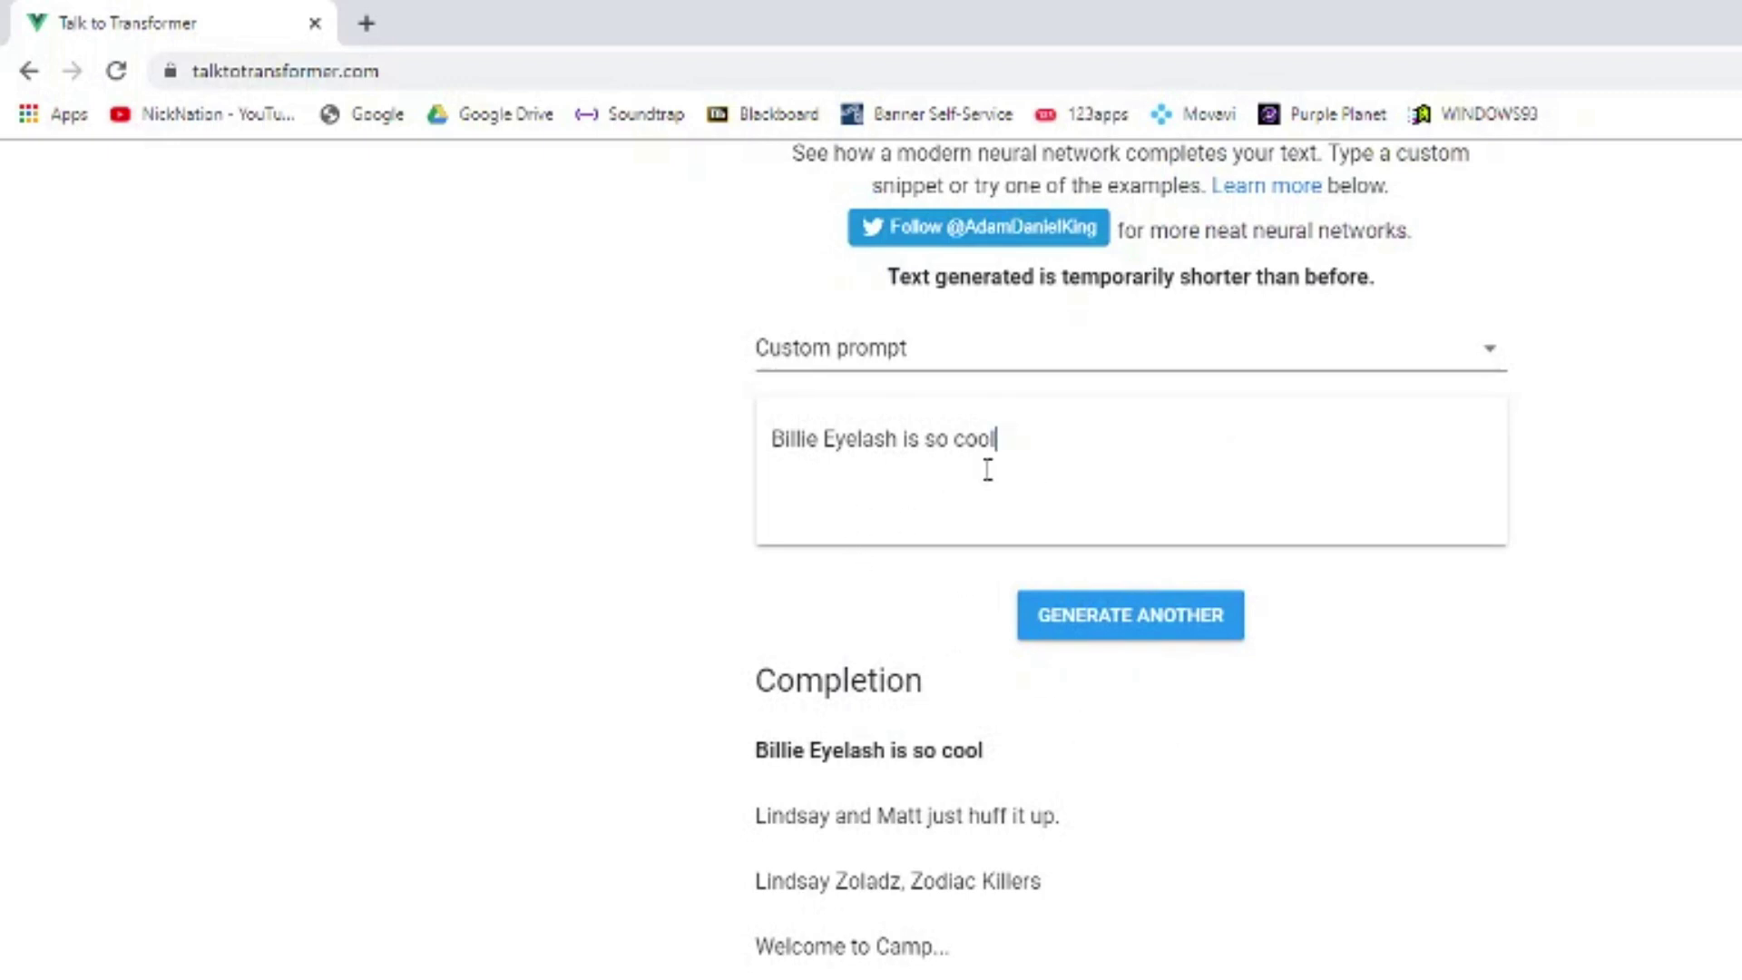
{"action": "left_click_drag", "start_coordinate": [991, 454], "coordinate": [577, 454]}
Swap in 'elon musk will invade mars', generate, and highlight 'most office' in the result.
{"action": "key", "text": "BackSpace"}
{"action": "type", "text": "elon musk will invade mars"}
{"action": "left_click", "coordinate": [1107, 479]}
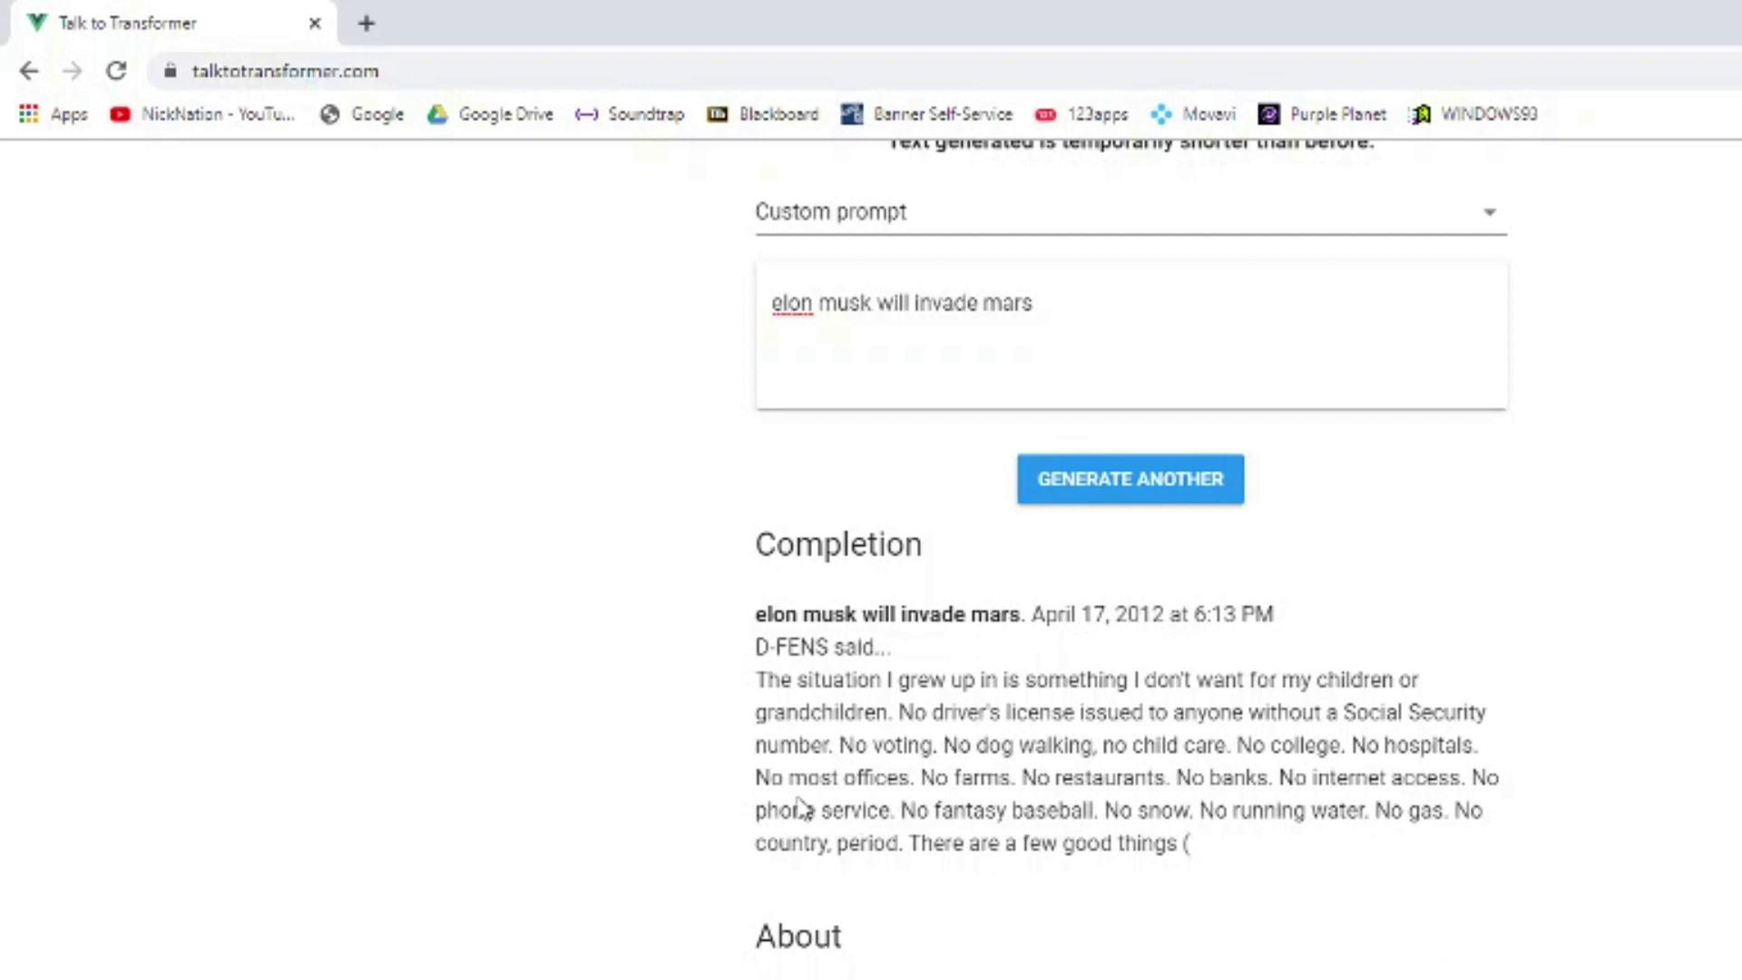
{"action": "left_click_drag", "start_coordinate": [789, 778], "coordinate": [898, 779]}
{"action": "left_click", "coordinate": [619, 765]}
{"action": "left_click_drag", "start_coordinate": [948, 816], "coordinate": [1069, 811]}
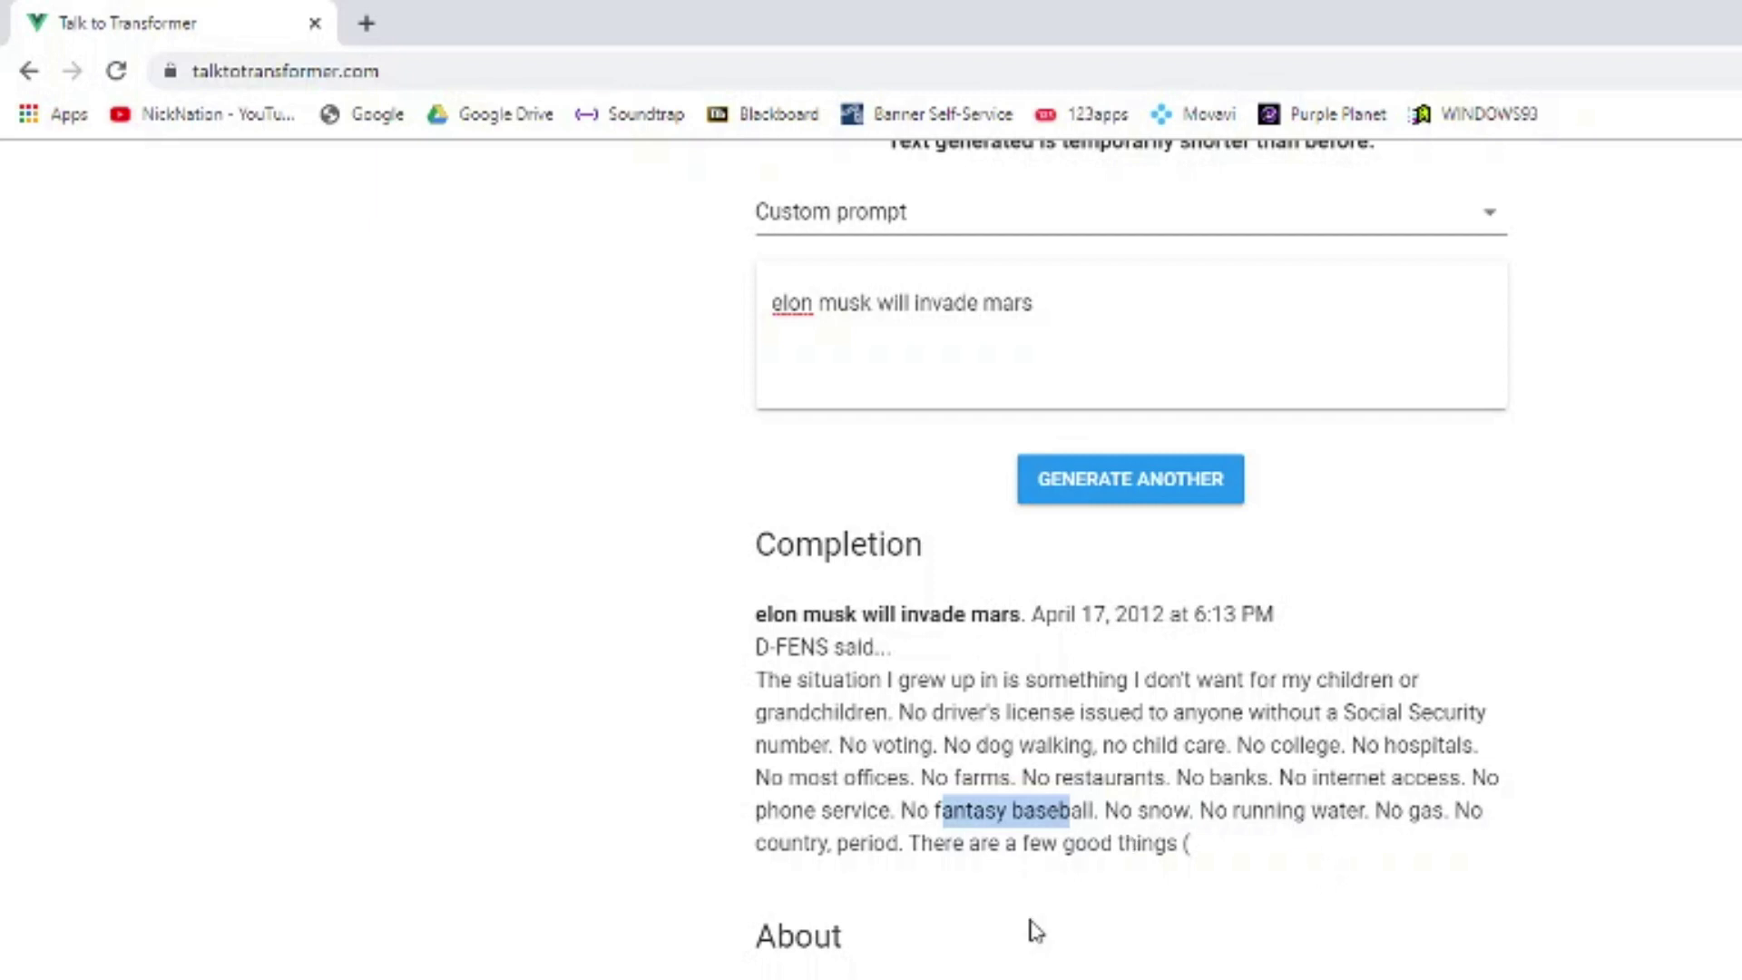
{"action": "left_click", "coordinate": [1219, 854]}
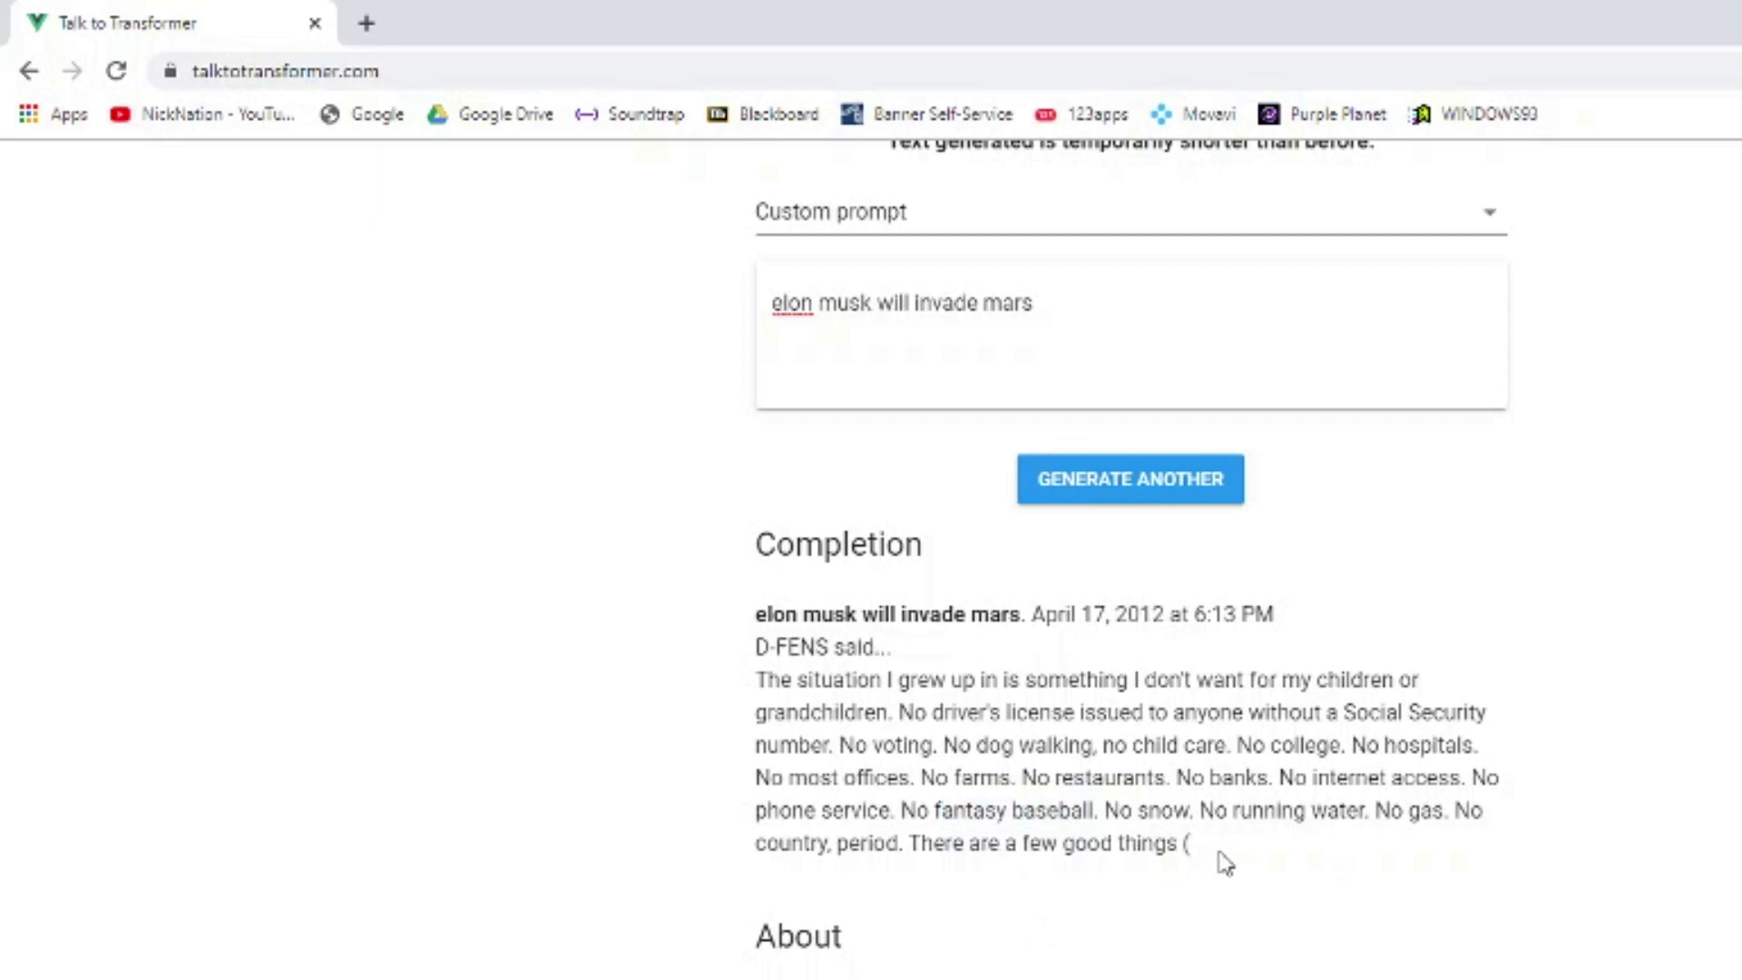
{"action": "left_click_drag", "start_coordinate": [1452, 810], "coordinate": [901, 842]}
{"action": "left_click", "coordinate": [1242, 866]}
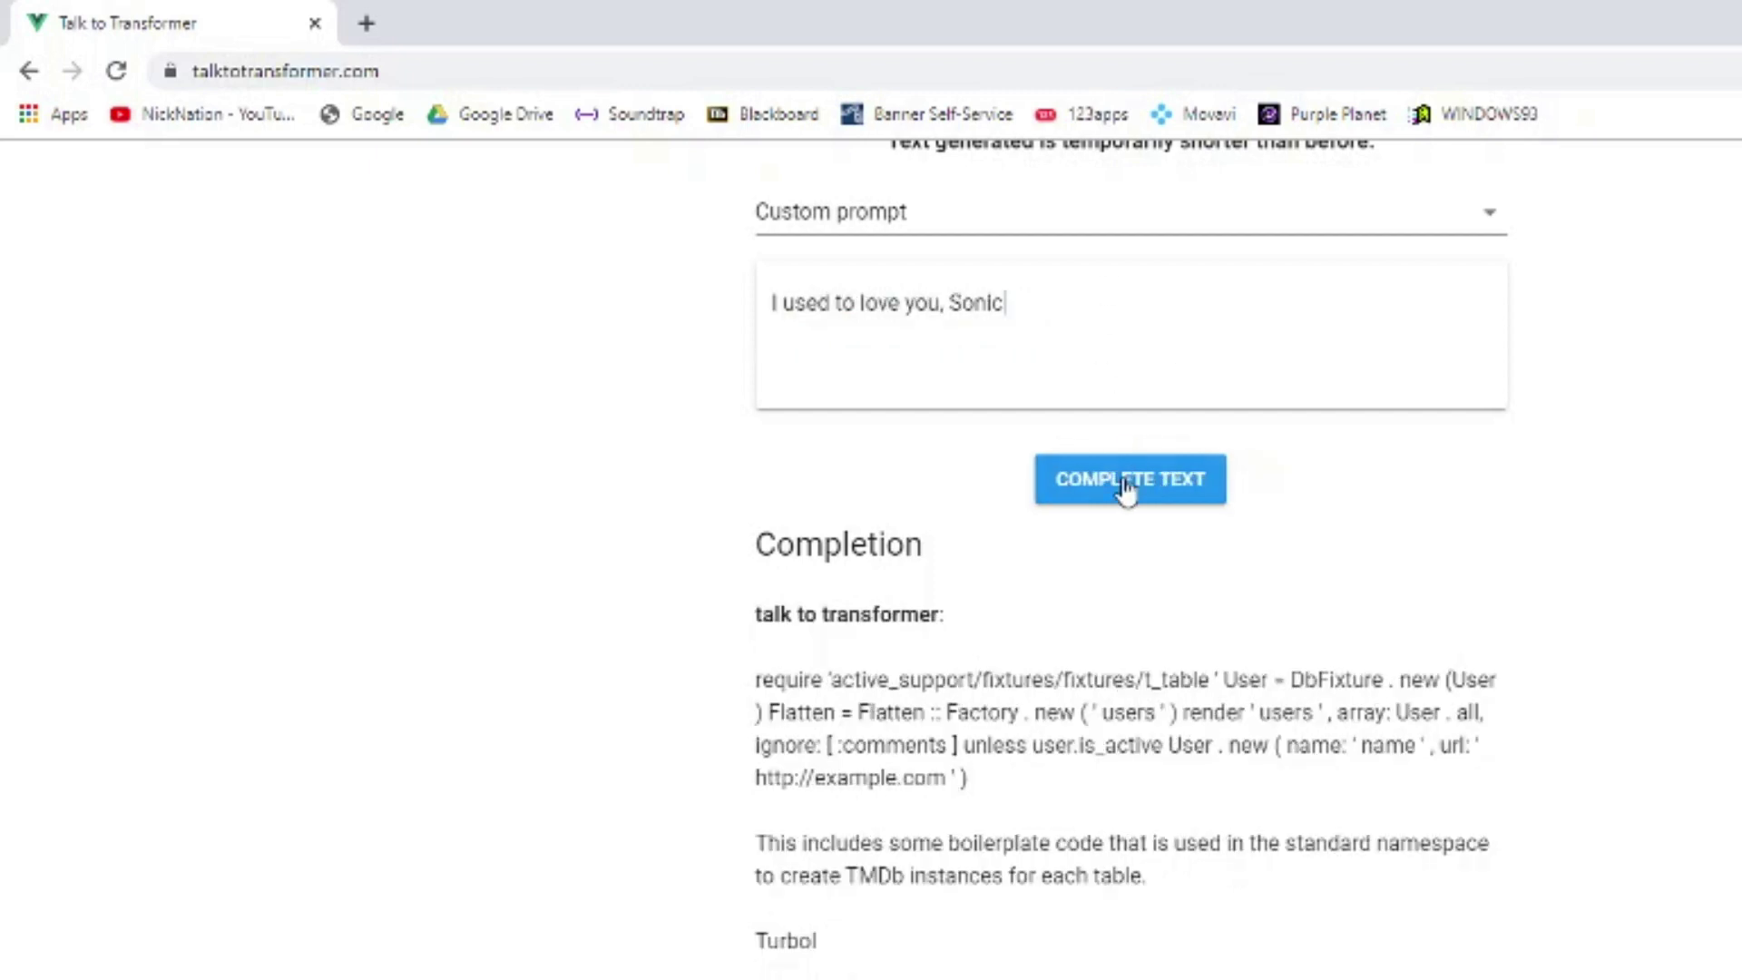
Generate a completion and read it, highlighting the trash robot line and first sentence.
{"action": "left_click", "coordinate": [1128, 486]}
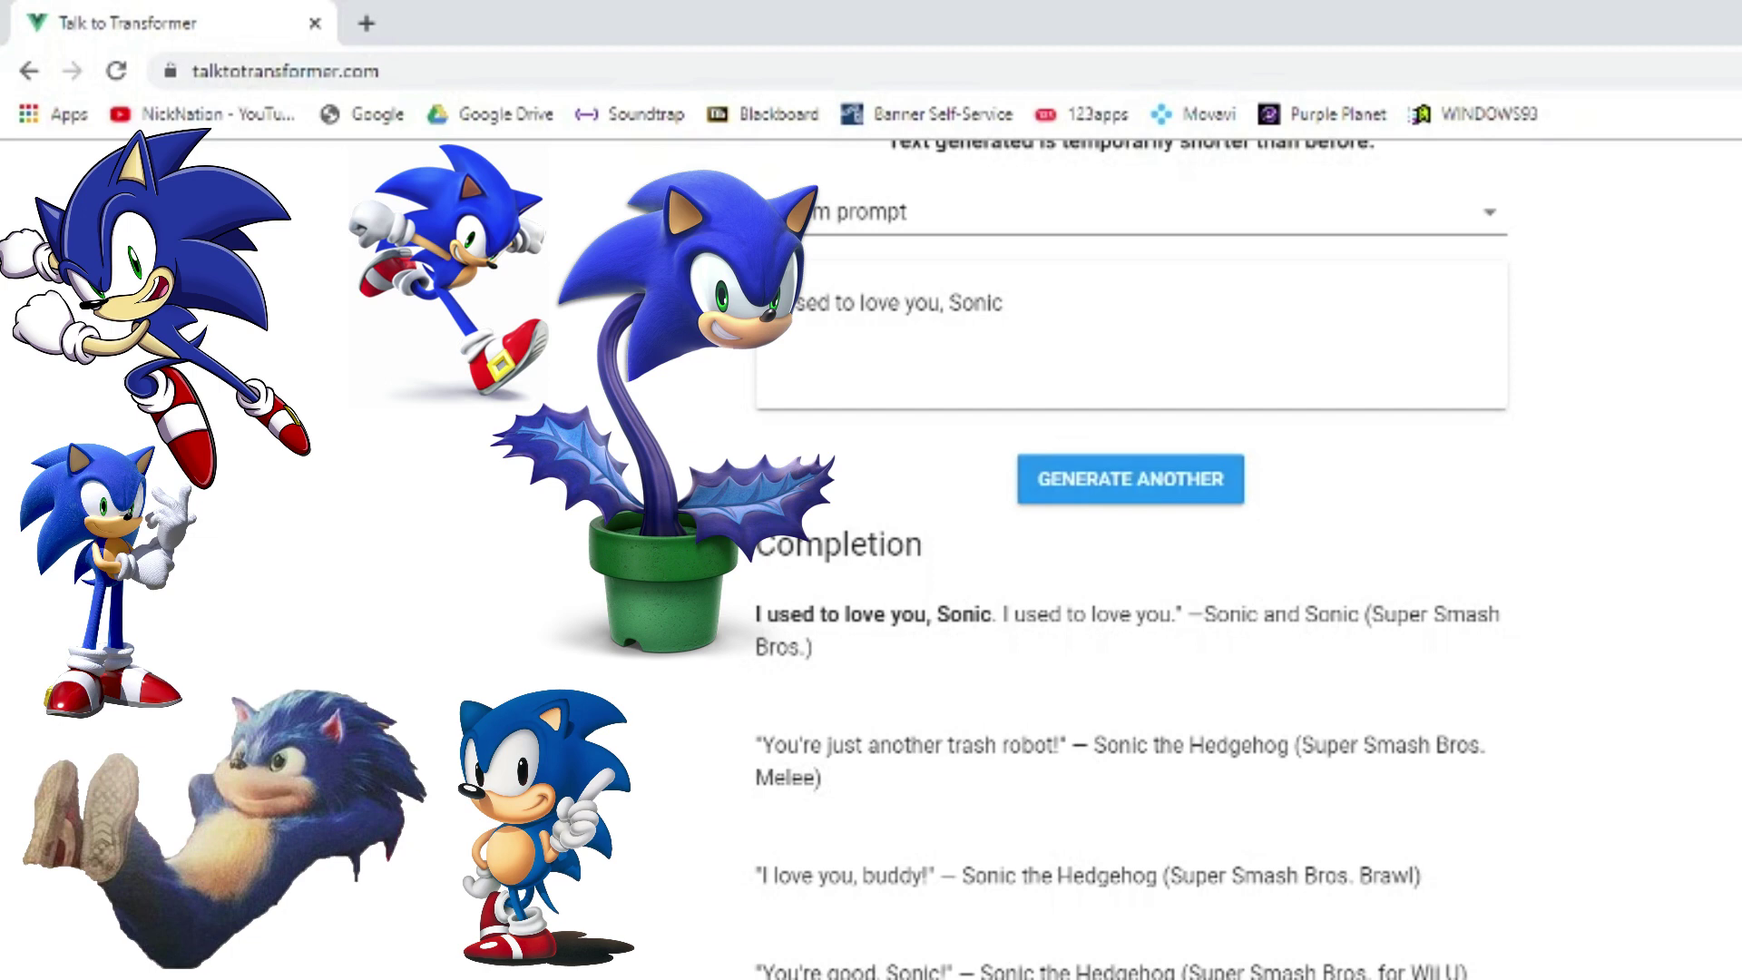
{"action": "scroll", "coordinate": [1715, 742], "scroll_direction": "down", "scroll_amount": 2}
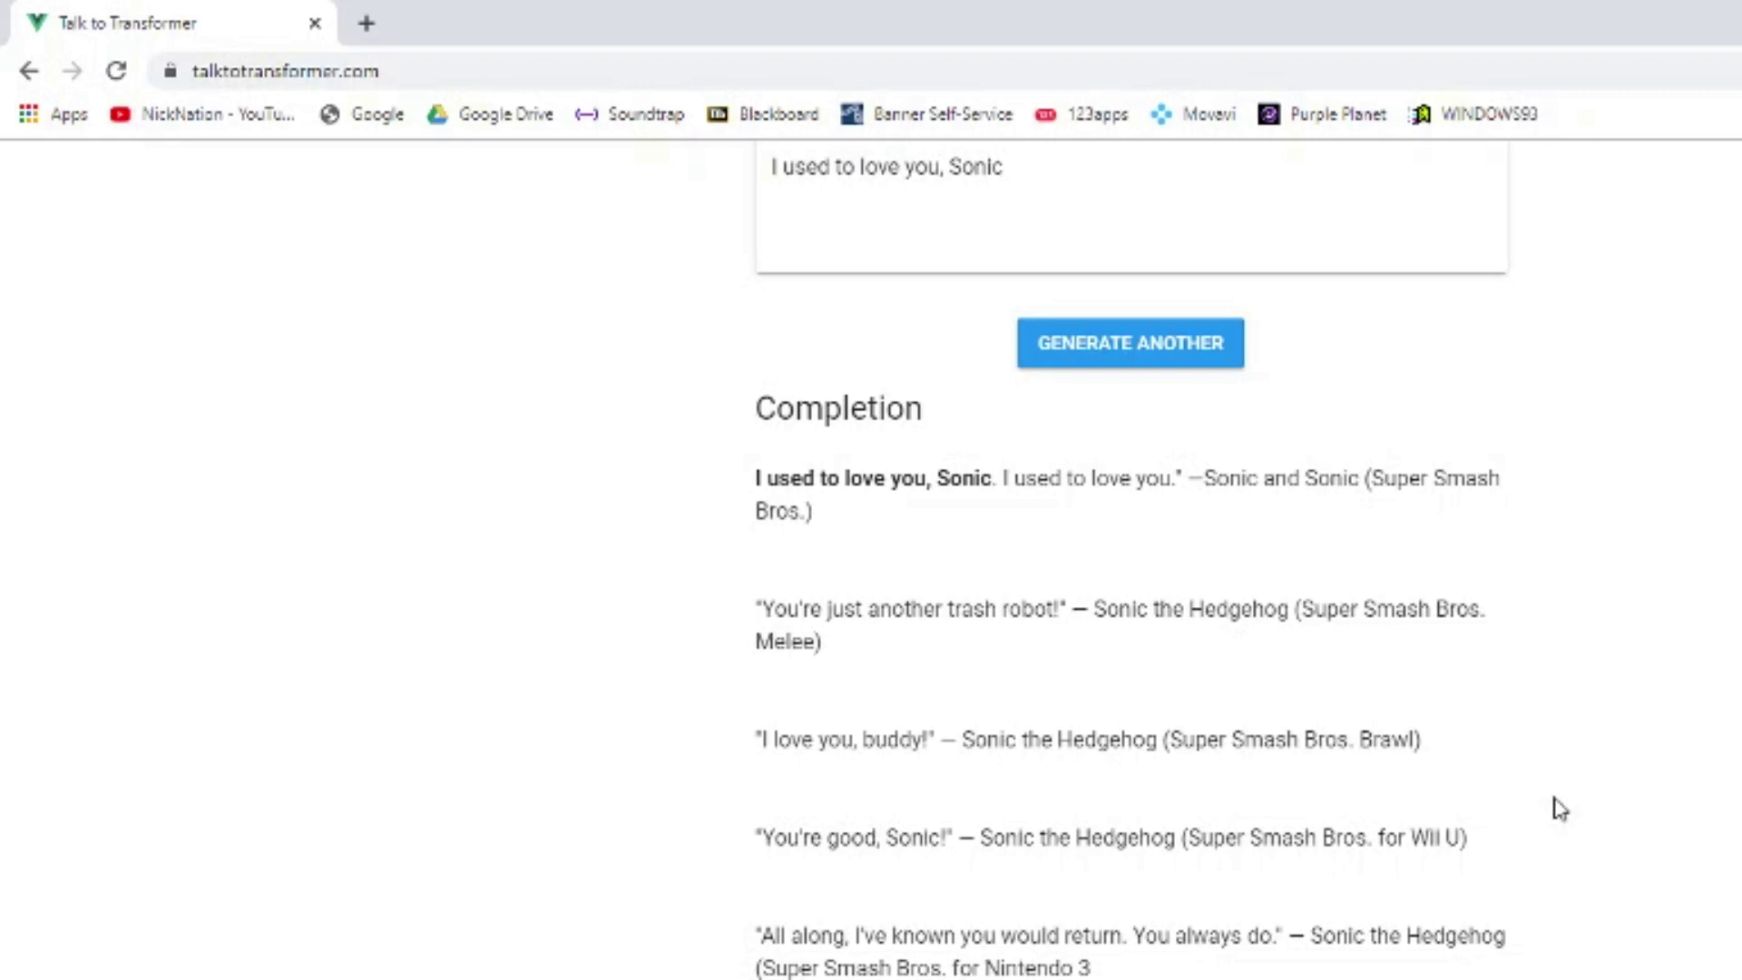
{"action": "left_click_drag", "start_coordinate": [756, 610], "coordinate": [1087, 610]}
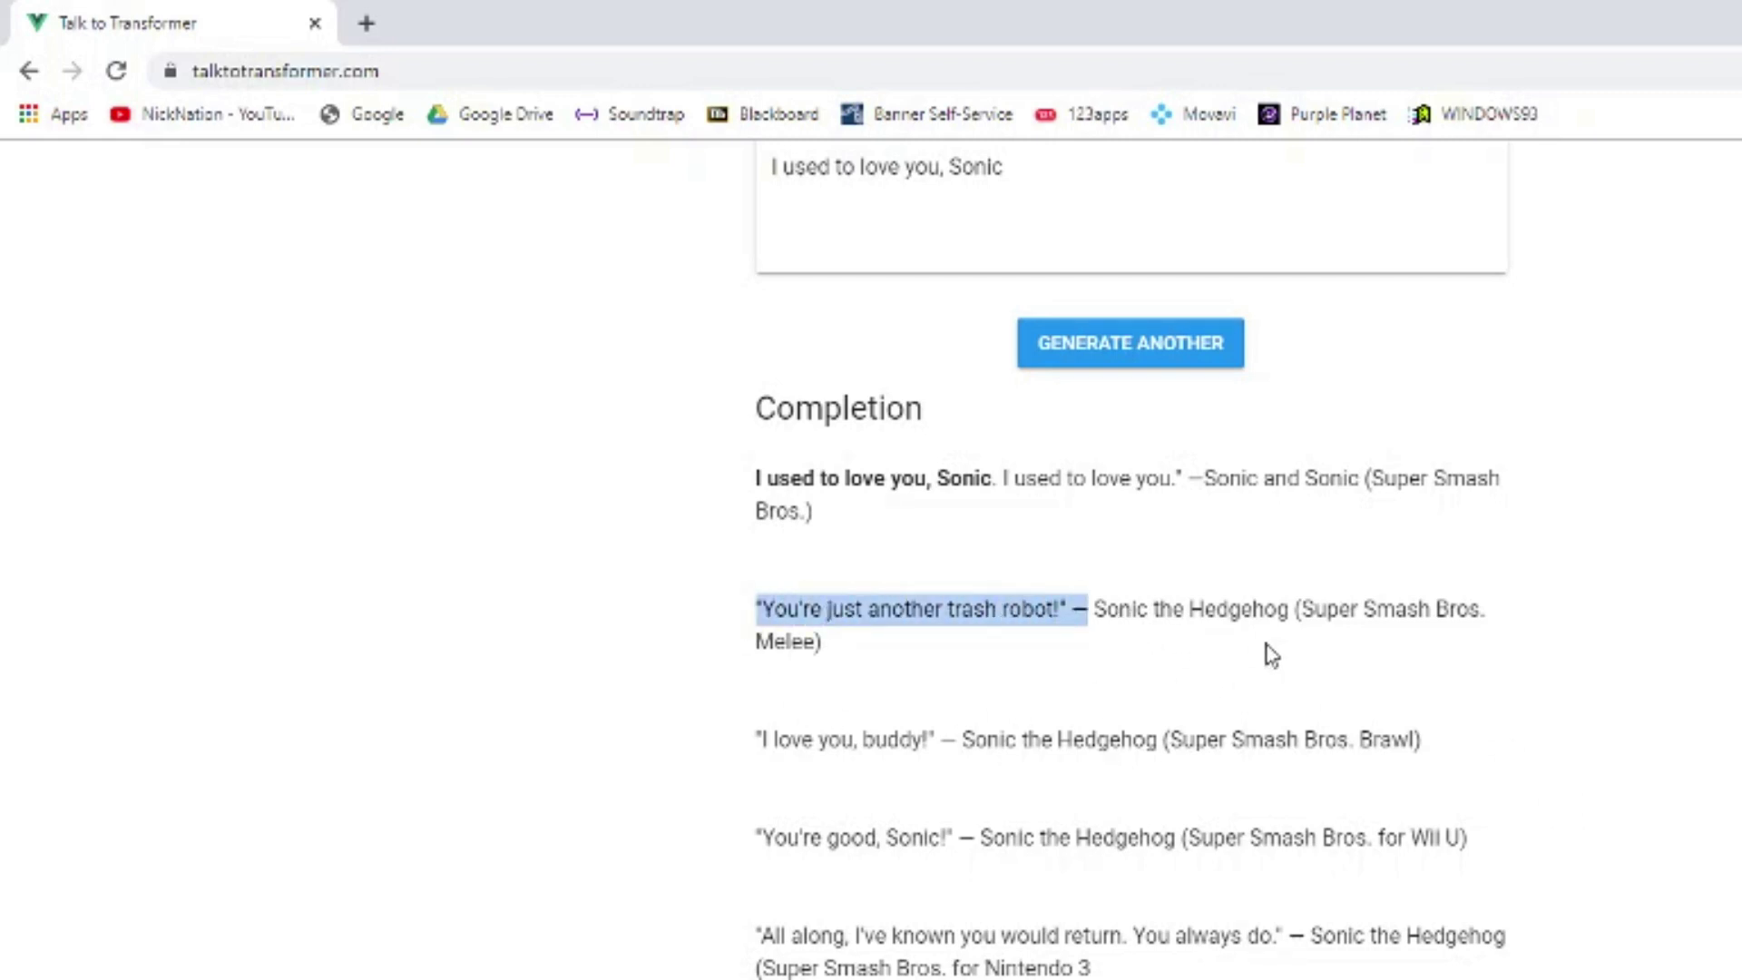
{"action": "left_click", "coordinate": [967, 697]}
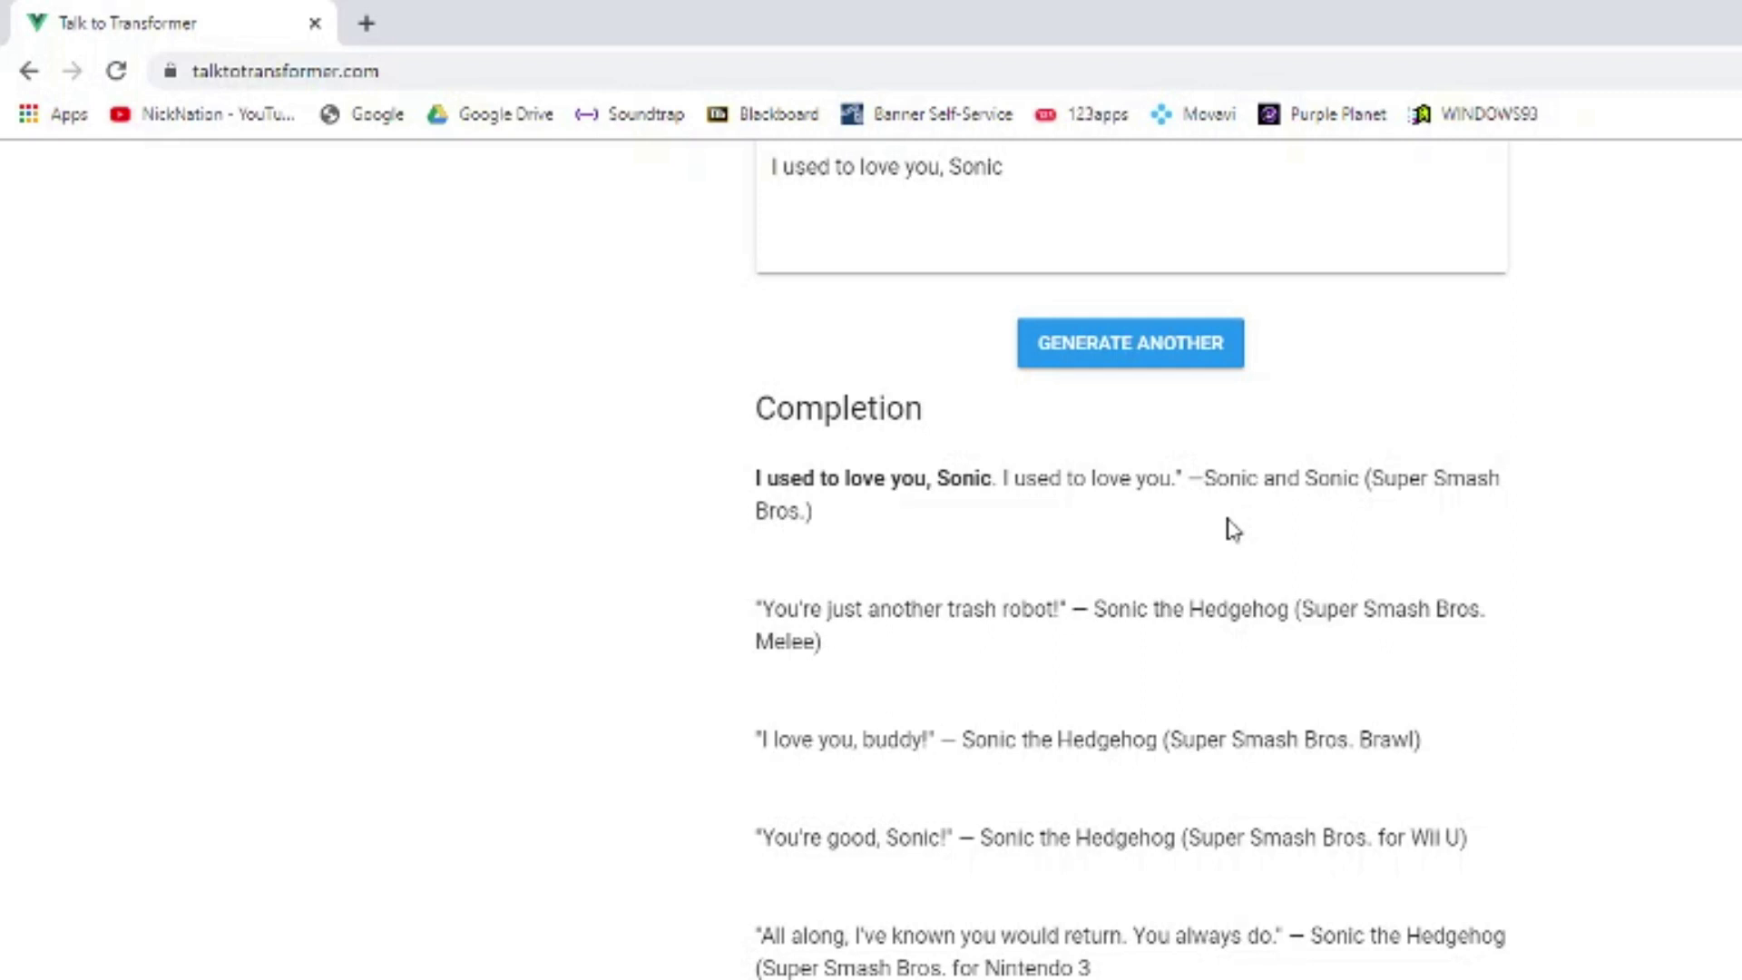
{"action": "left_click_drag", "start_coordinate": [737, 482], "coordinate": [1171, 506]}
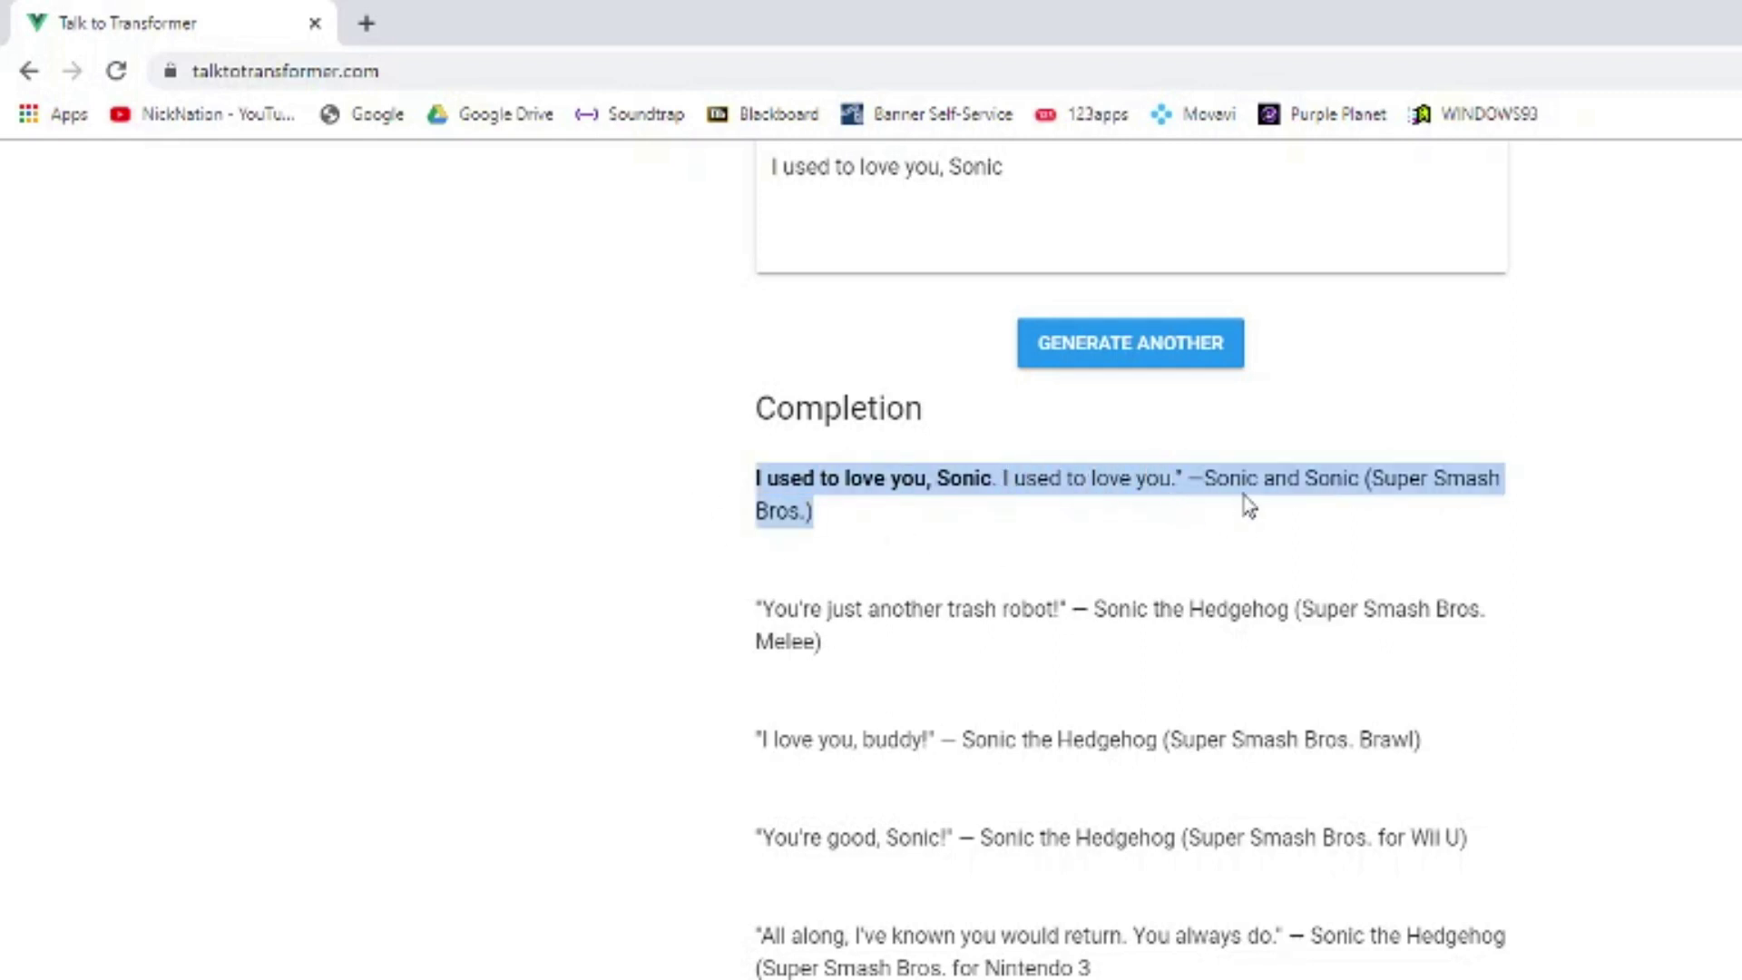
{"action": "left_click", "coordinate": [1321, 519]}
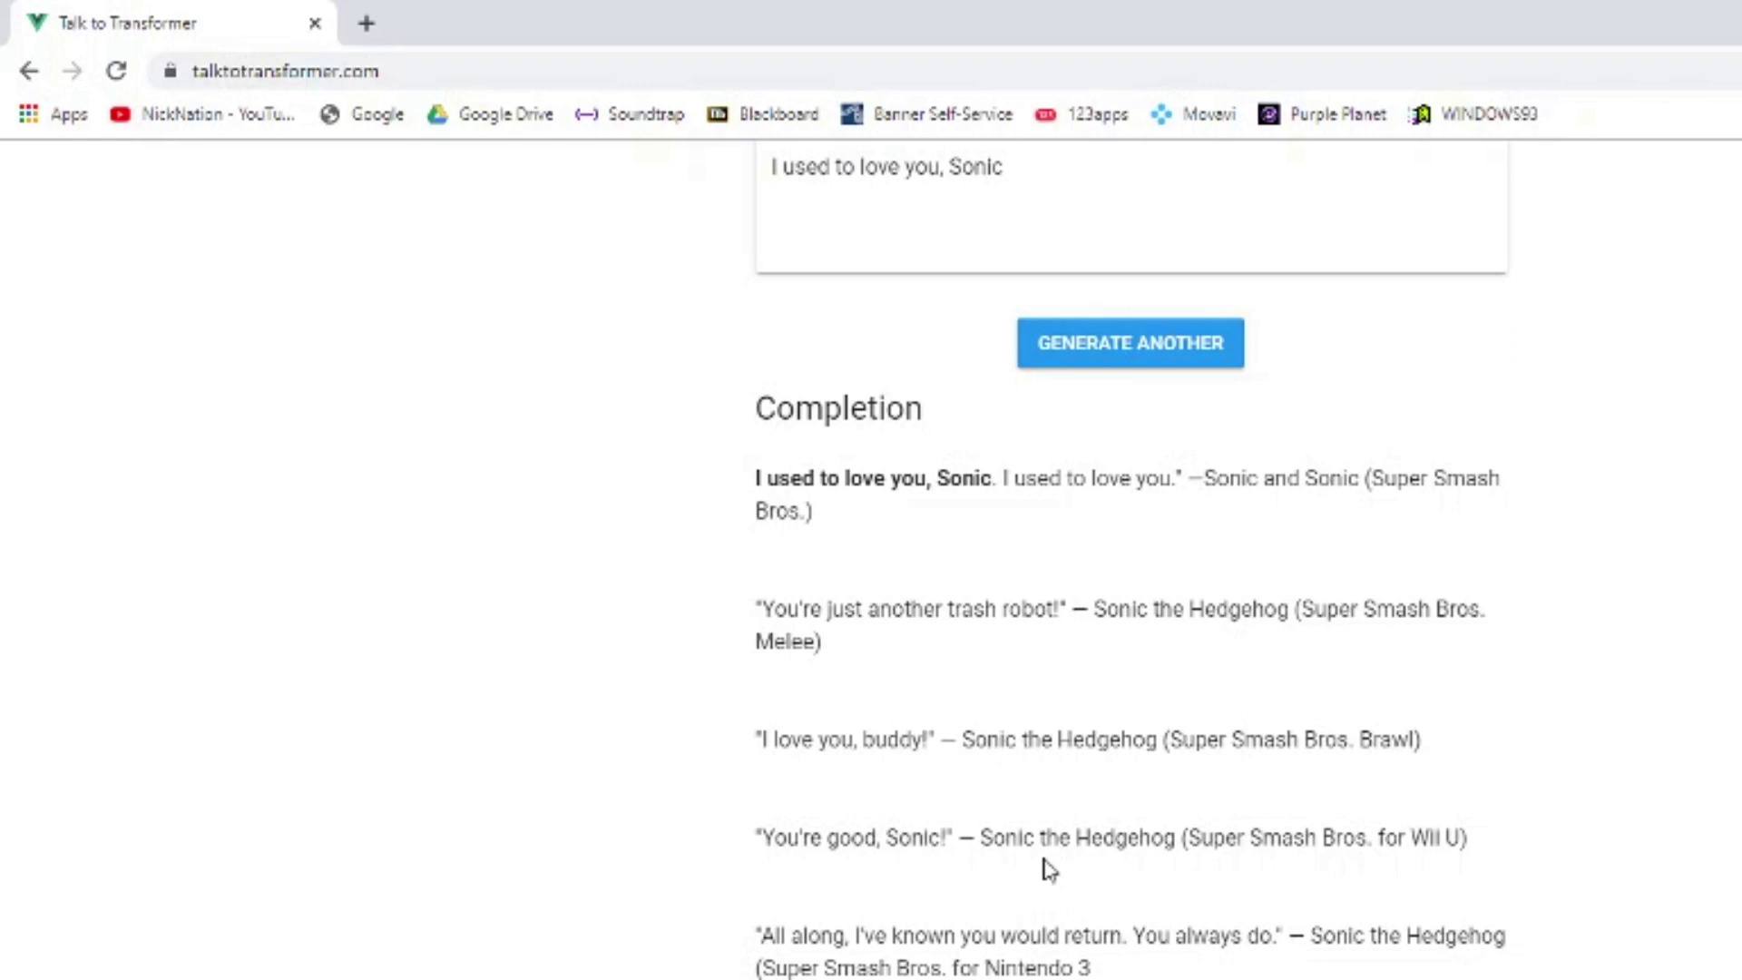
{"action": "scroll", "coordinate": [1163, 764], "scroll_direction": "up", "scroll_amount": 2}
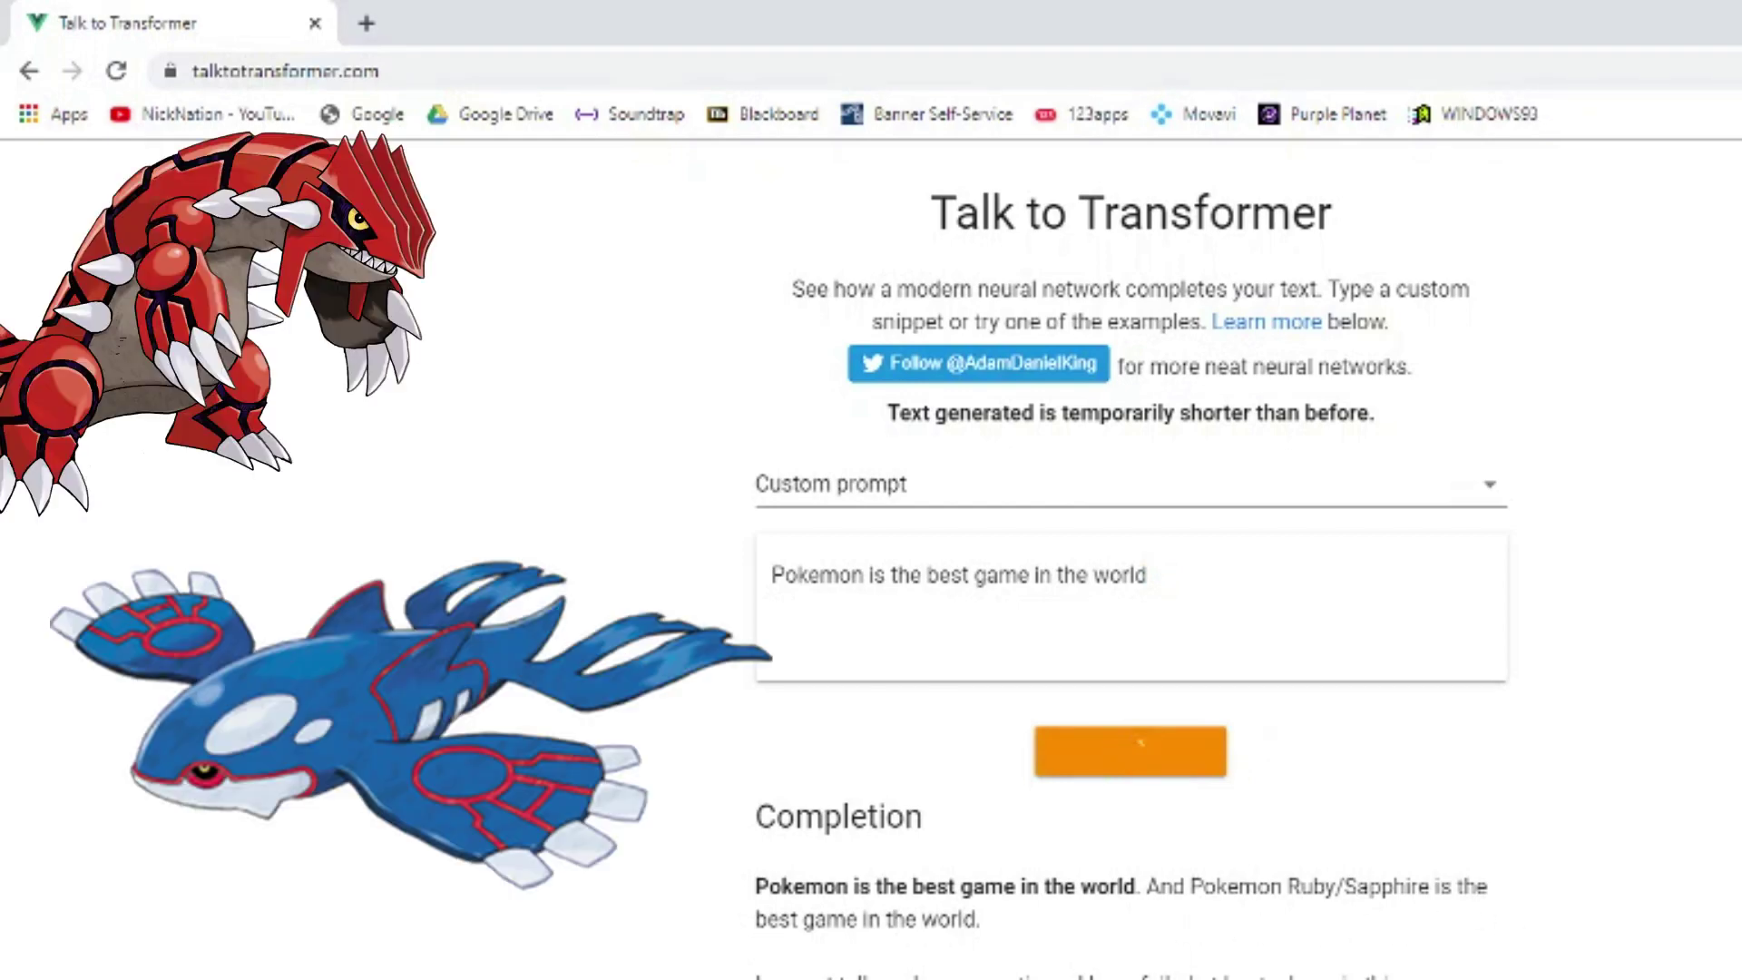
Highlight parts of the boss-fighting completion, then select the whole Pokemon prompt.
{"action": "scroll", "coordinate": [1594, 878], "scroll_direction": "down", "scroll_amount": 1}
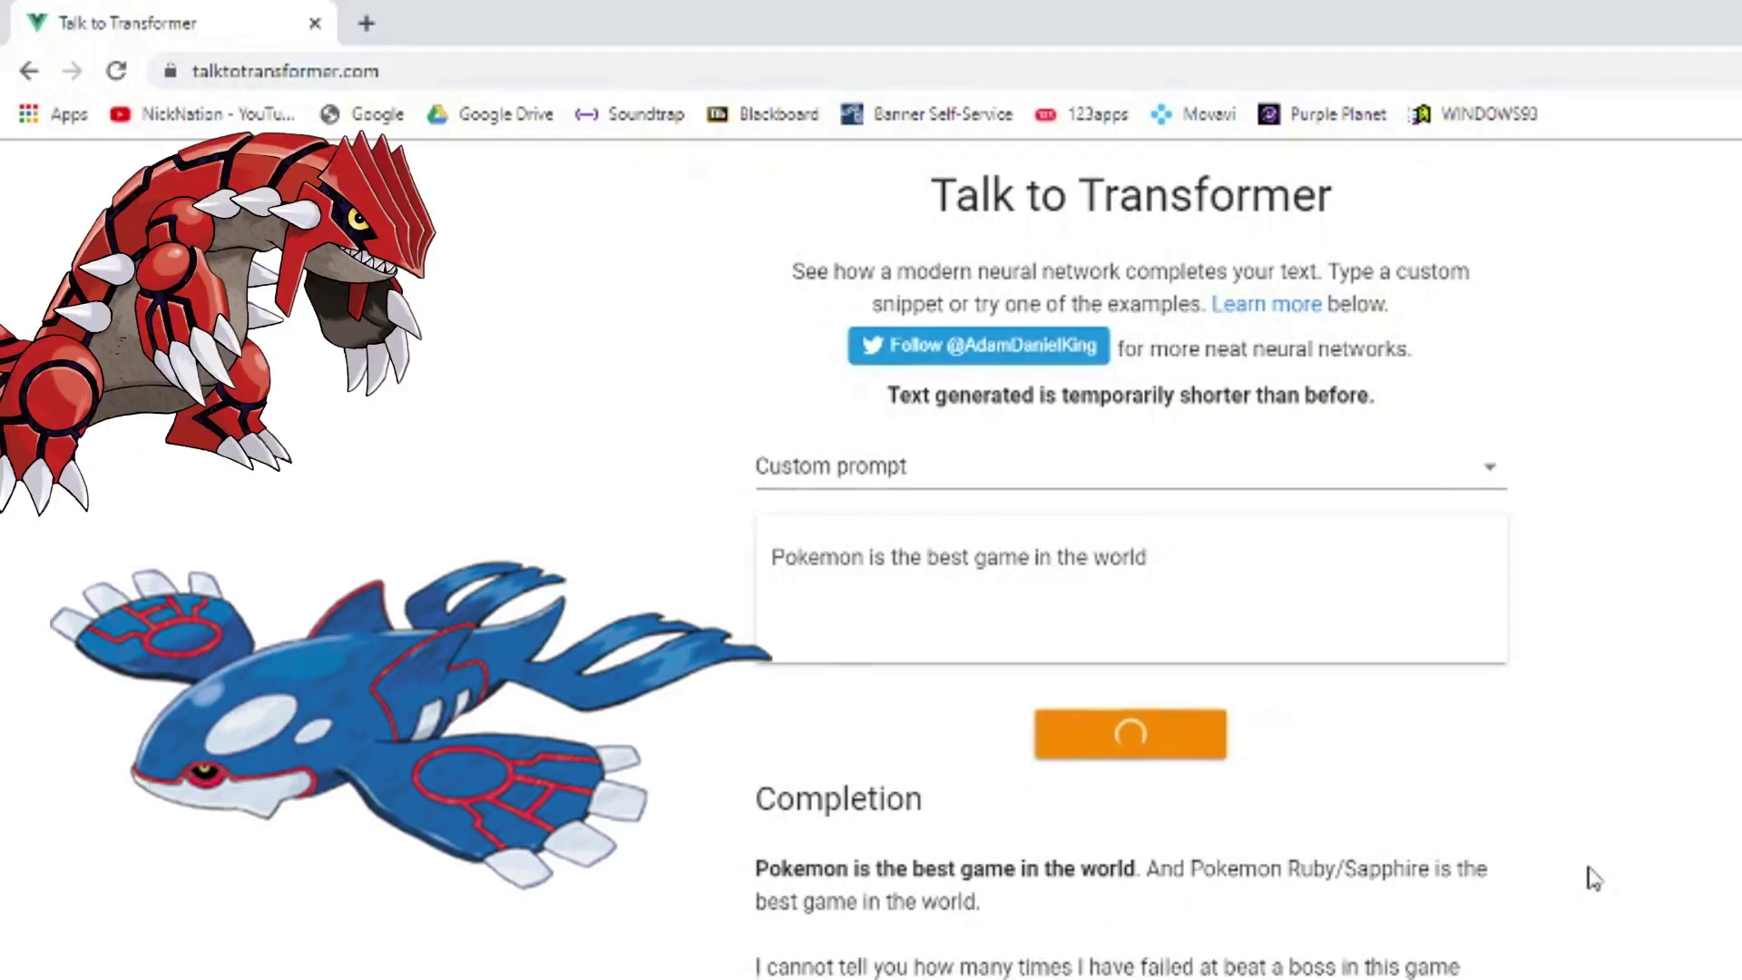
{"action": "scroll", "coordinate": [1594, 878], "scroll_direction": "down", "scroll_amount": 1}
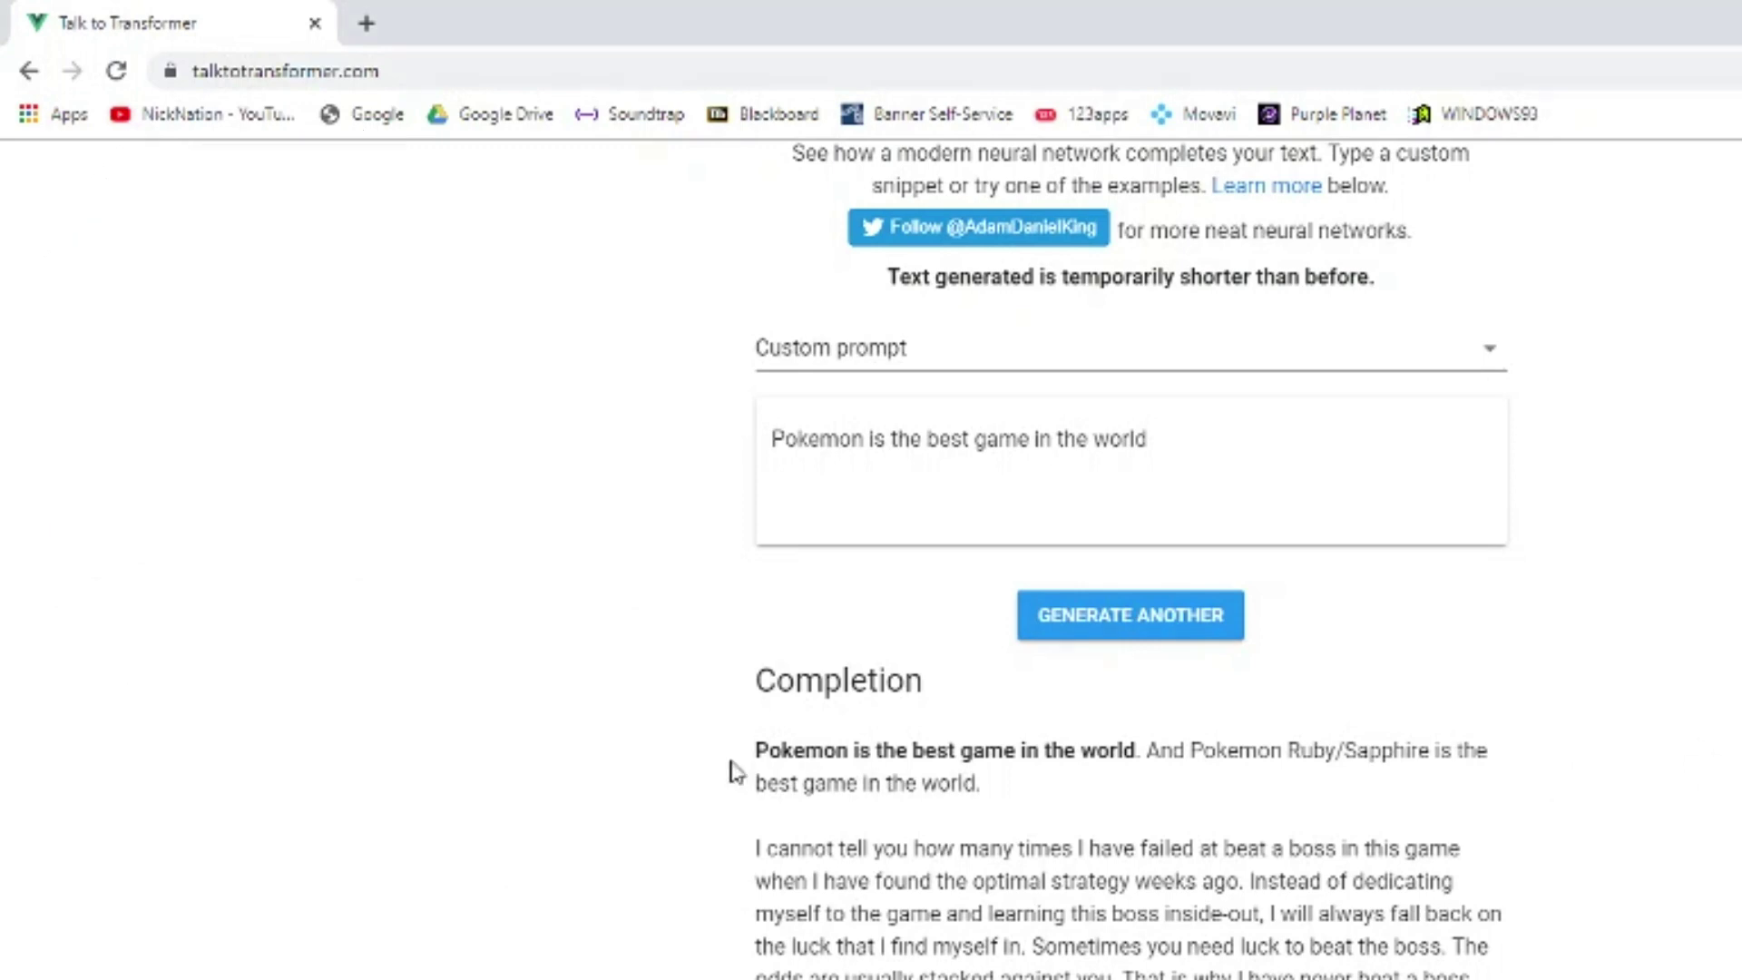
{"action": "left_click_drag", "start_coordinate": [848, 849], "coordinate": [1470, 976]}
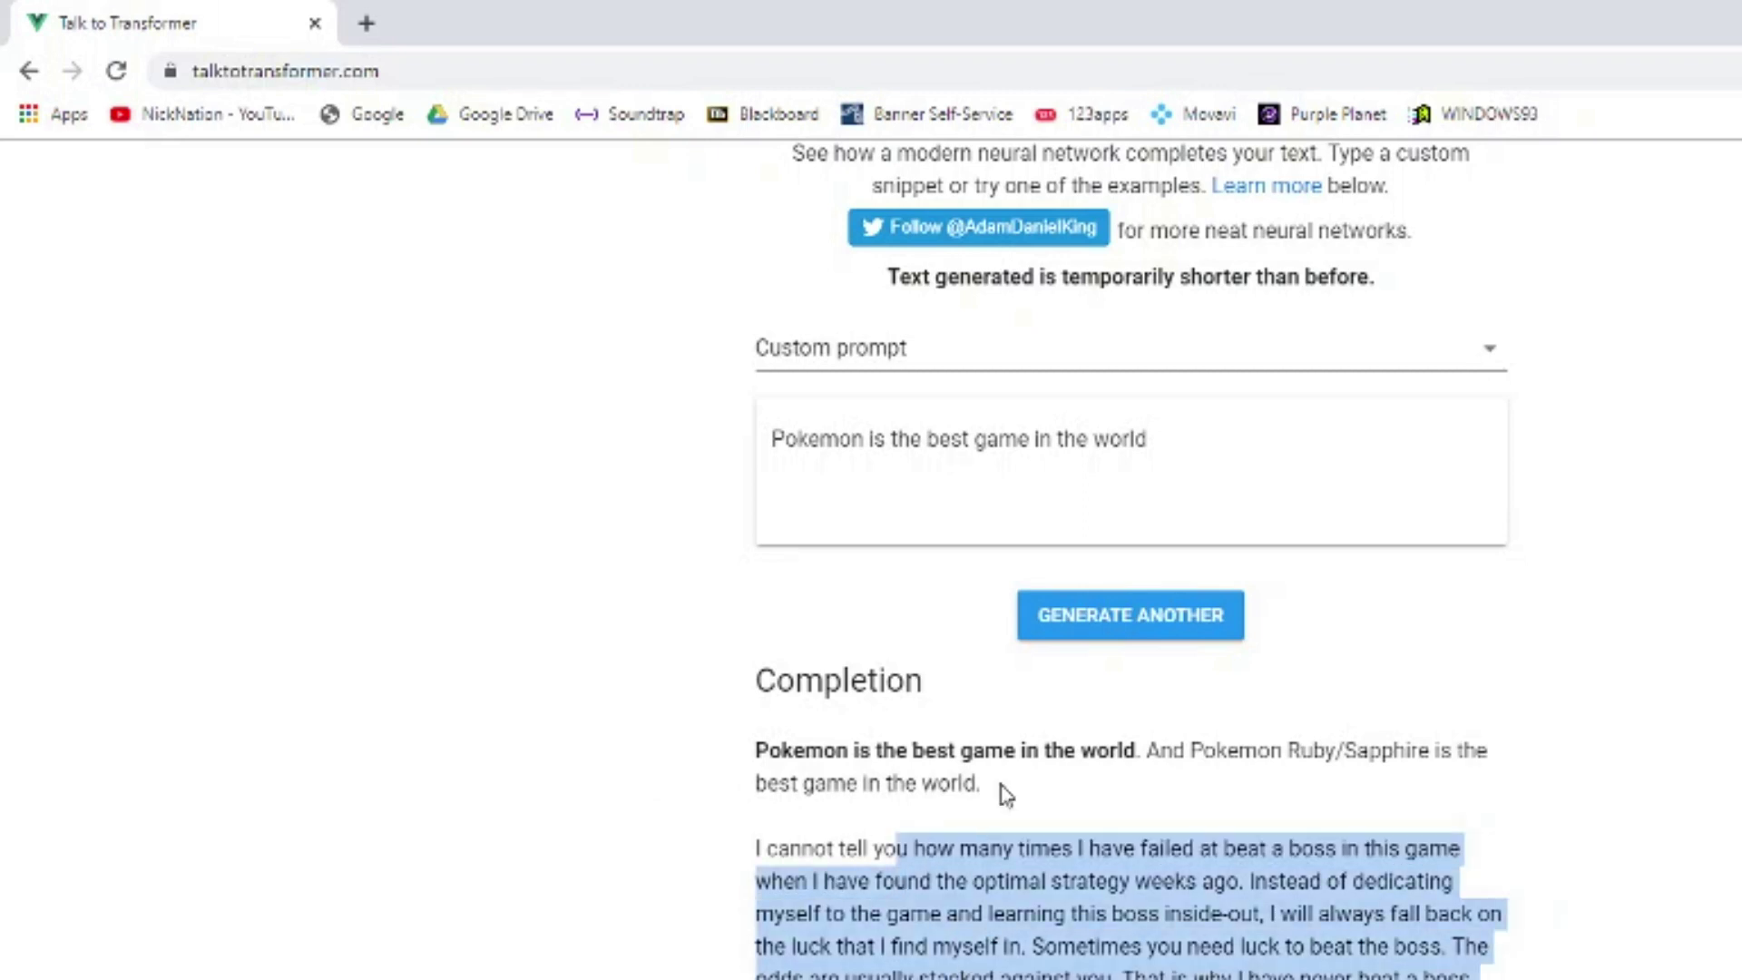
{"action": "left_click_drag", "start_coordinate": [1005, 750], "coordinate": [1271, 757]}
{"action": "left_click", "coordinate": [1274, 807]}
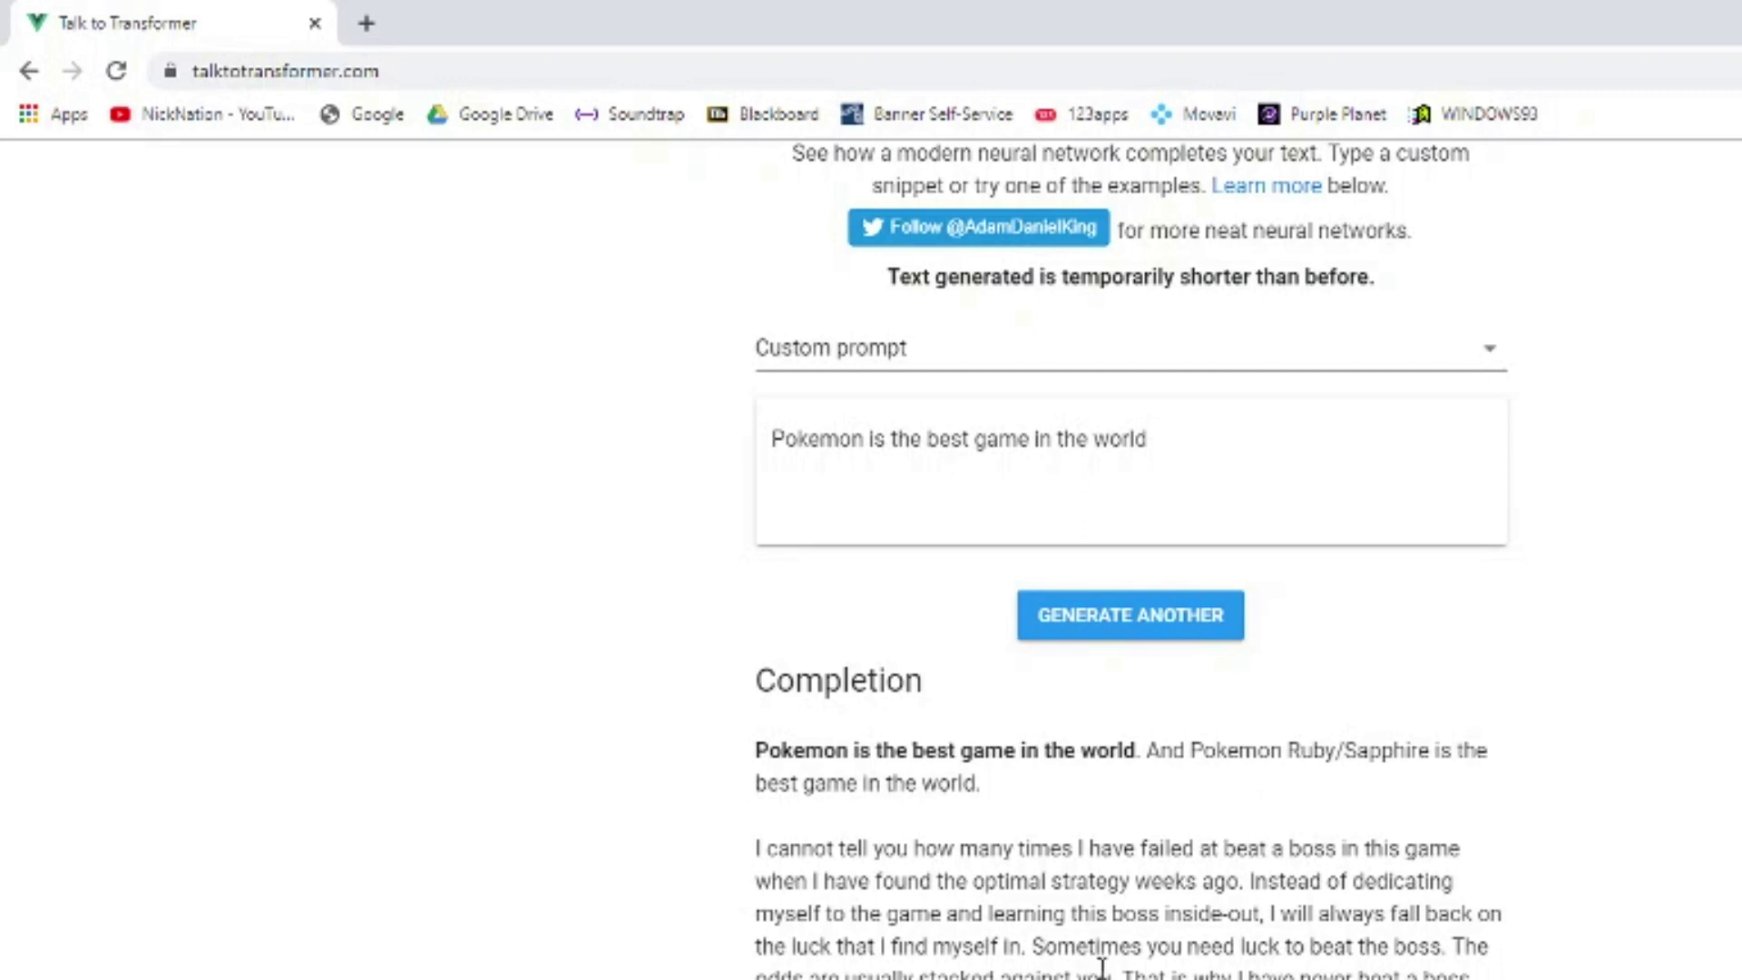
{"action": "left_click_drag", "start_coordinate": [1169, 457], "coordinate": [813, 521]}
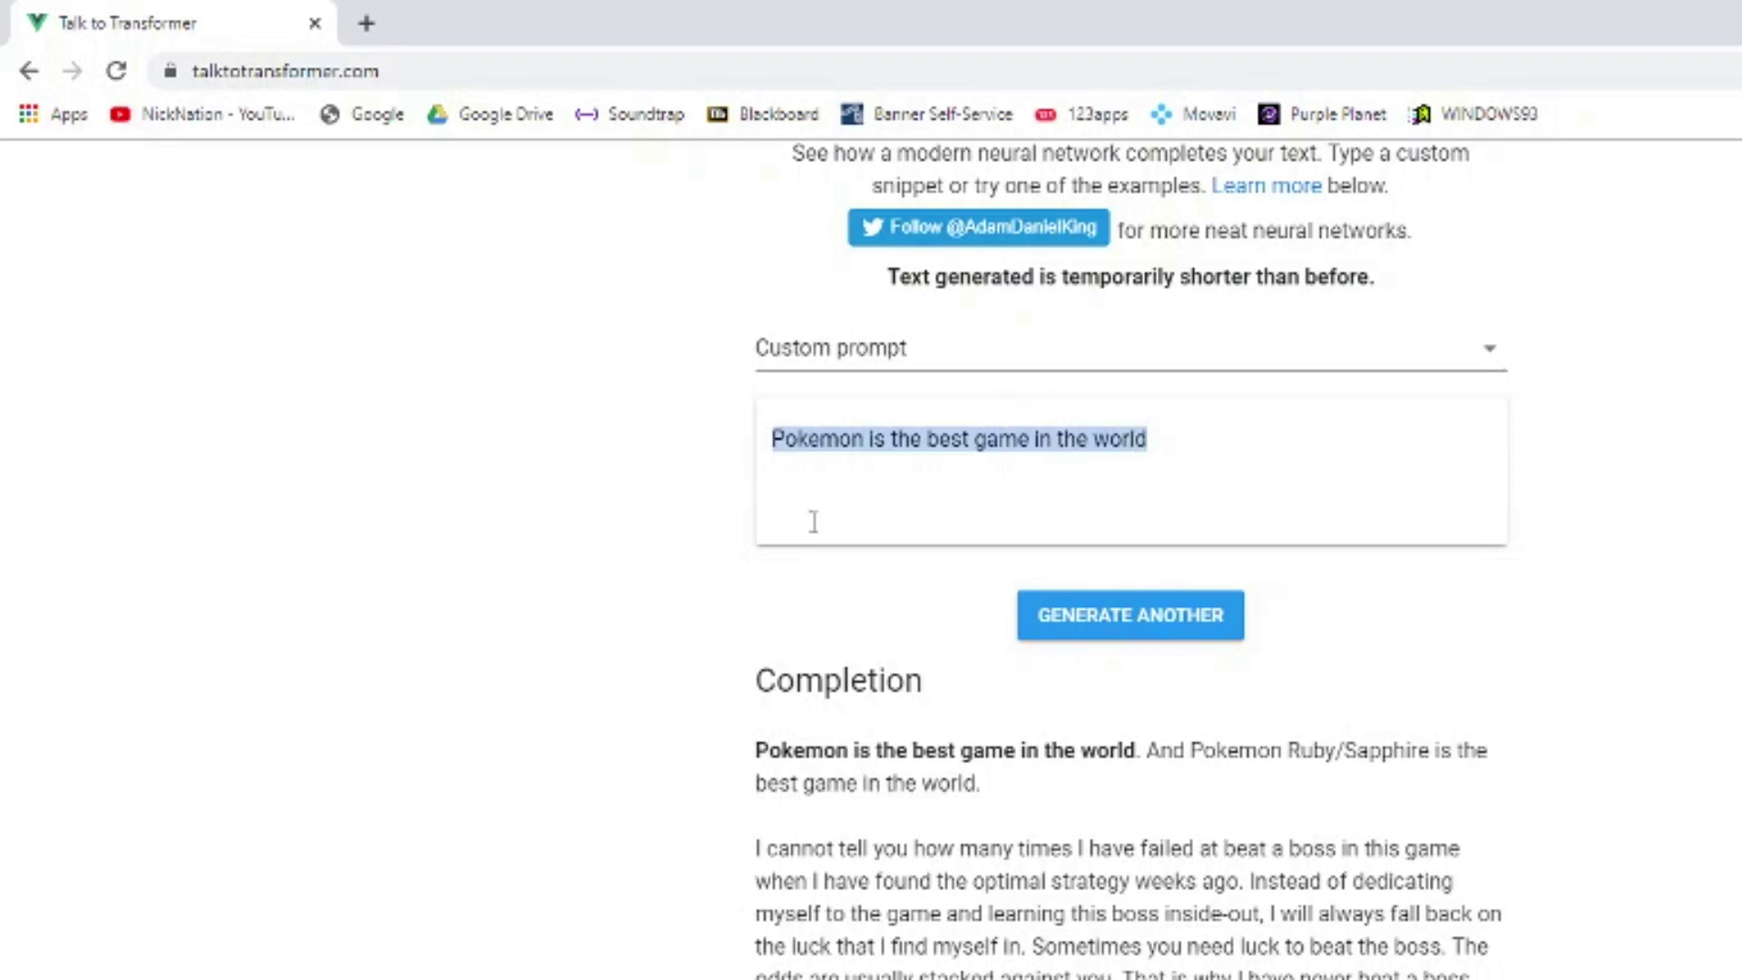
Delete the Pokemon prompt and generate a completion for the Pikachu prompt.
{"action": "key", "text": "BackSpace"}
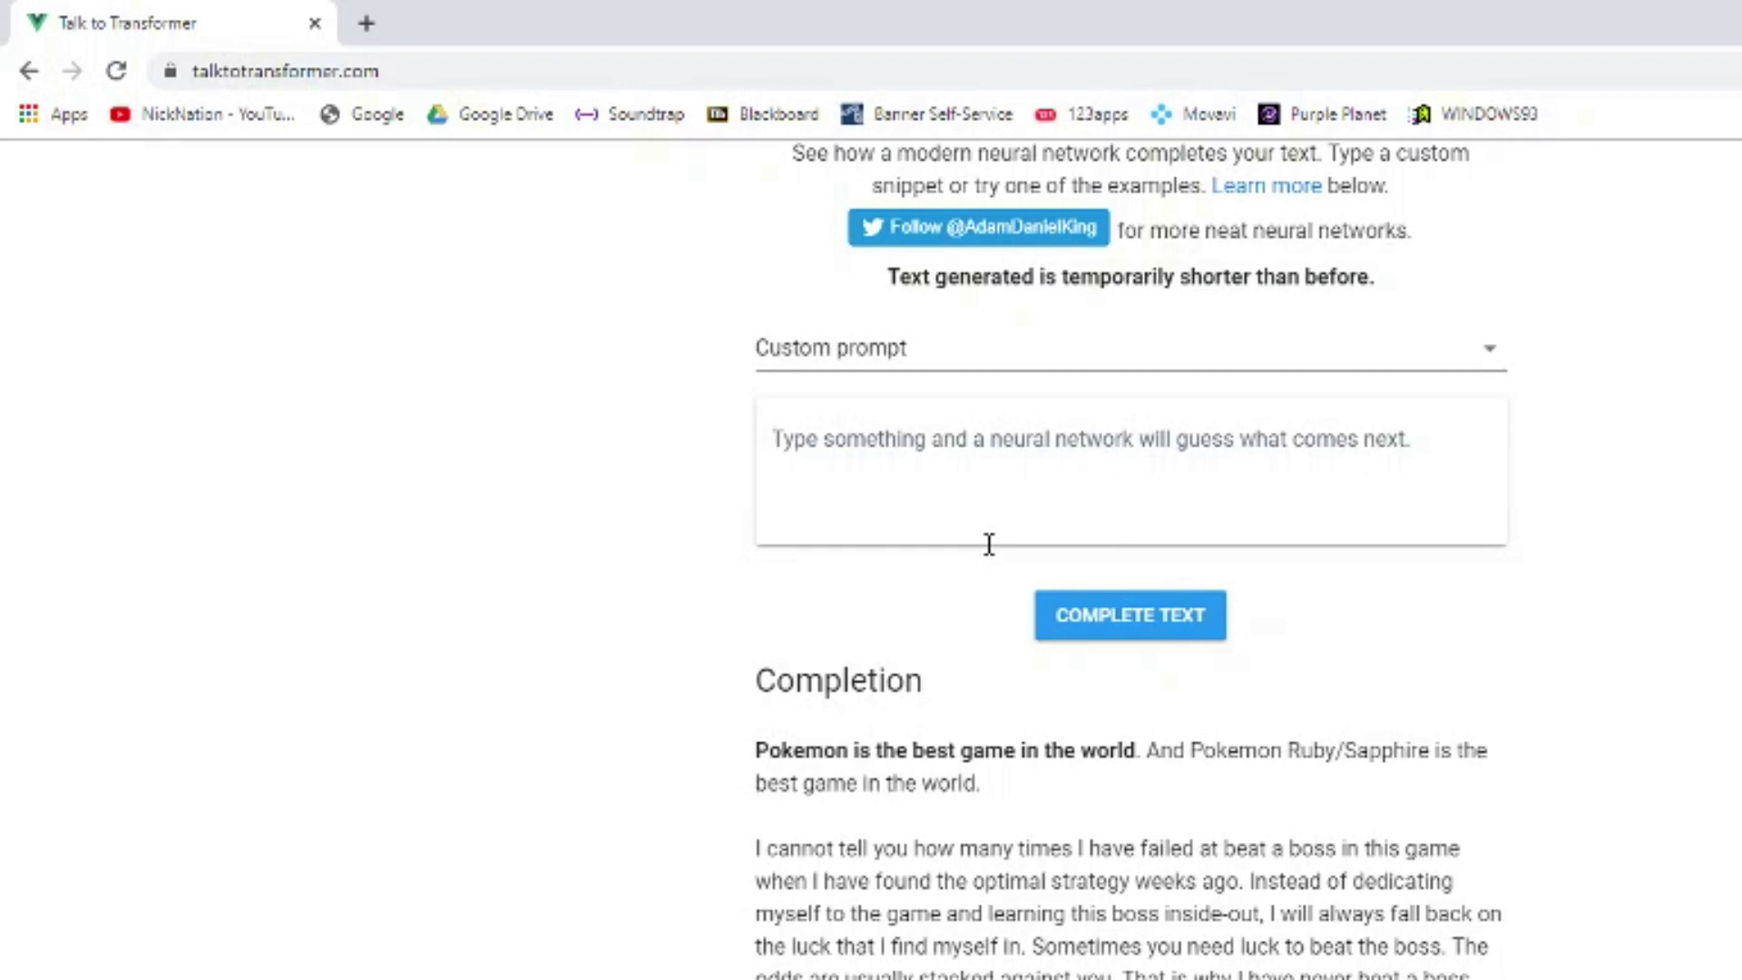
{"action": "left_click", "coordinate": [1174, 622]}
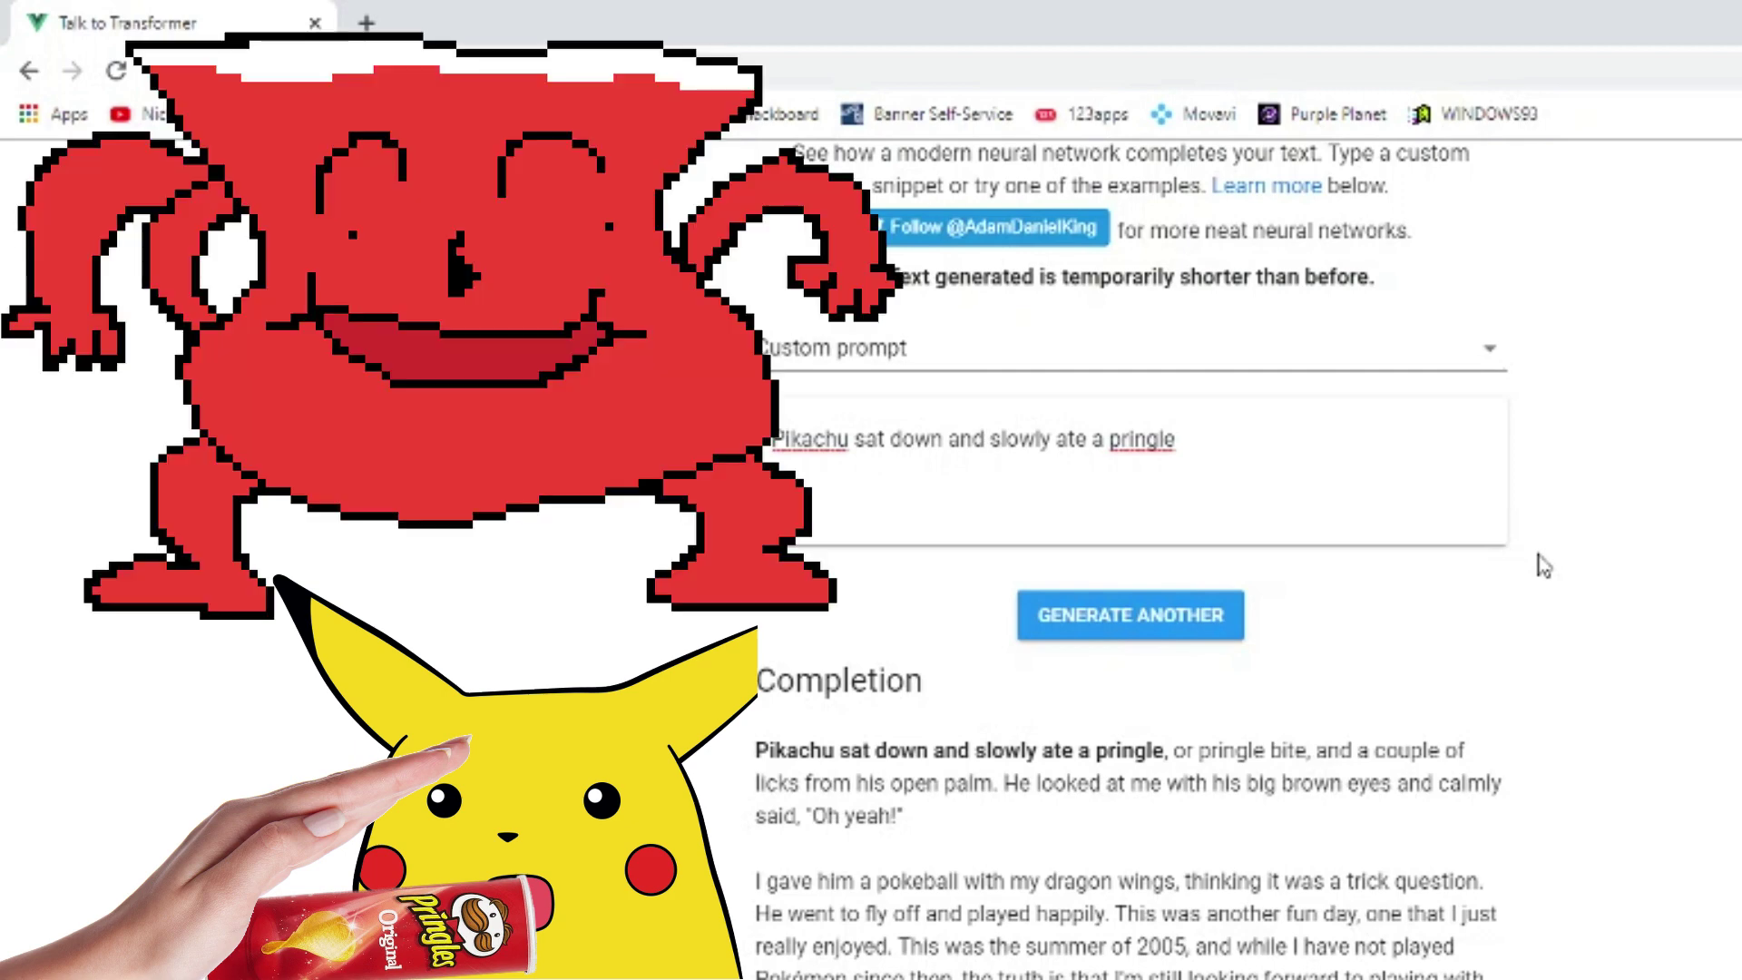
{"action": "scroll", "coordinate": [1653, 649], "scroll_direction": "down", "scroll_amount": 1}
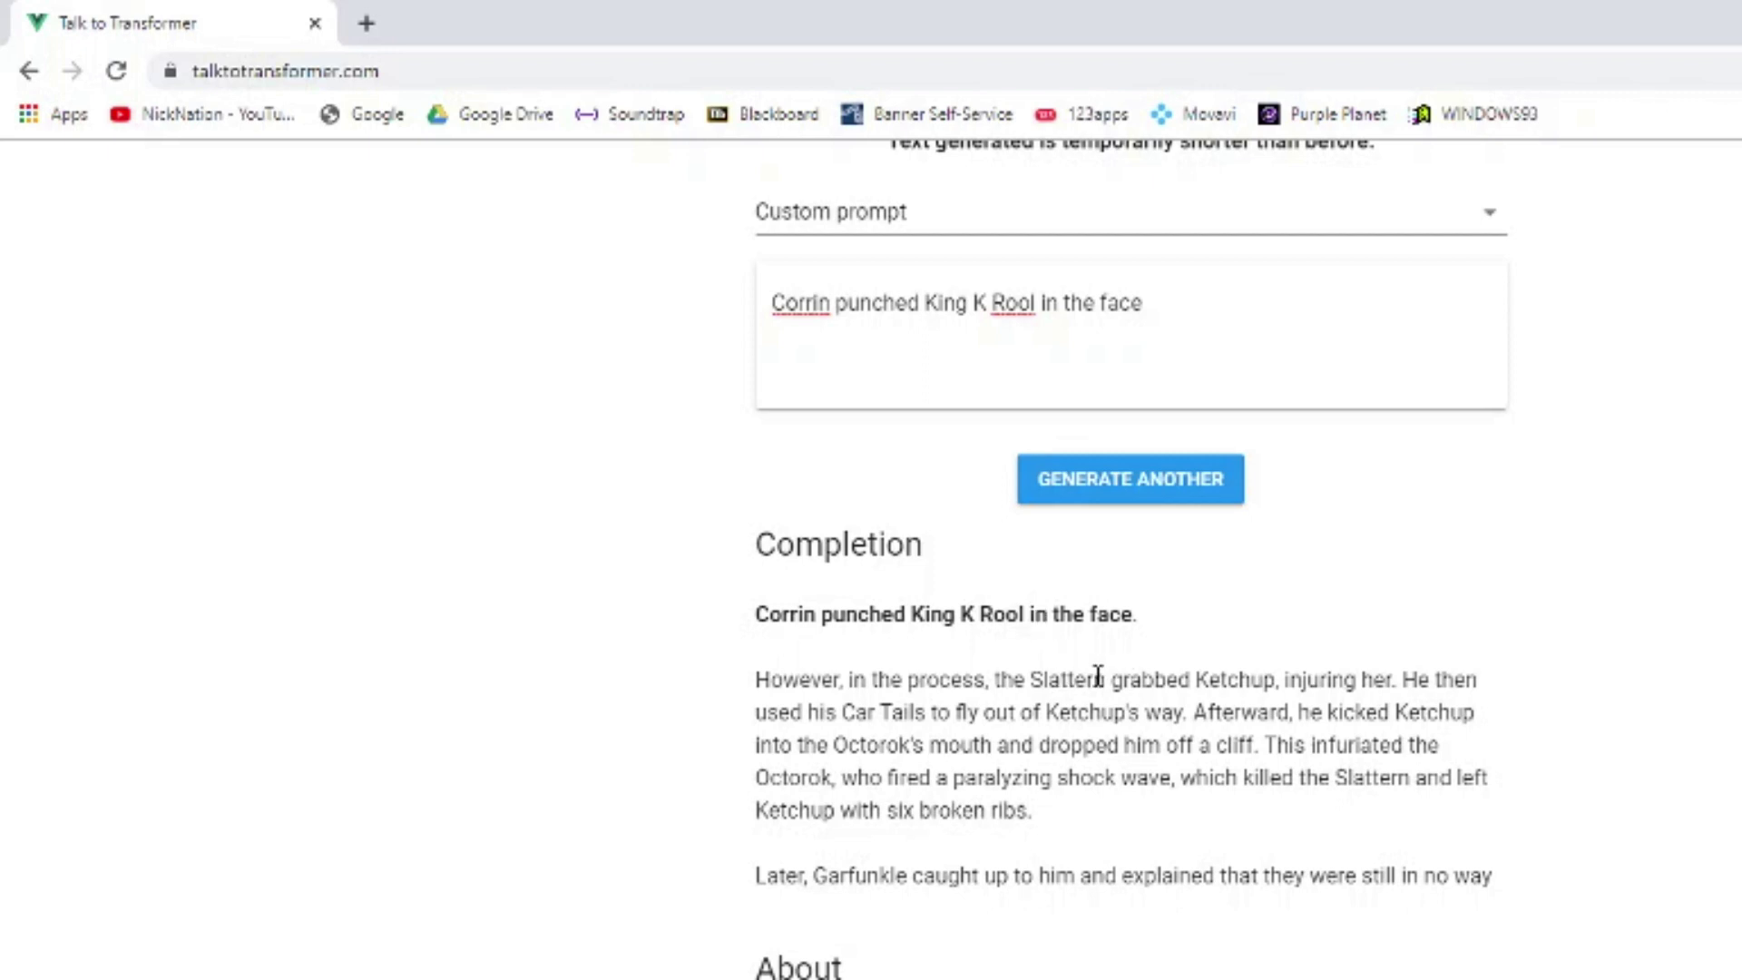
Highlight 'Corrin' and part of 'King K Rool' in the completion, then select all prompt text.
{"action": "double_click", "coordinate": [774, 615]}
{"action": "left_click_drag", "start_coordinate": [944, 615], "coordinate": [1010, 625]}
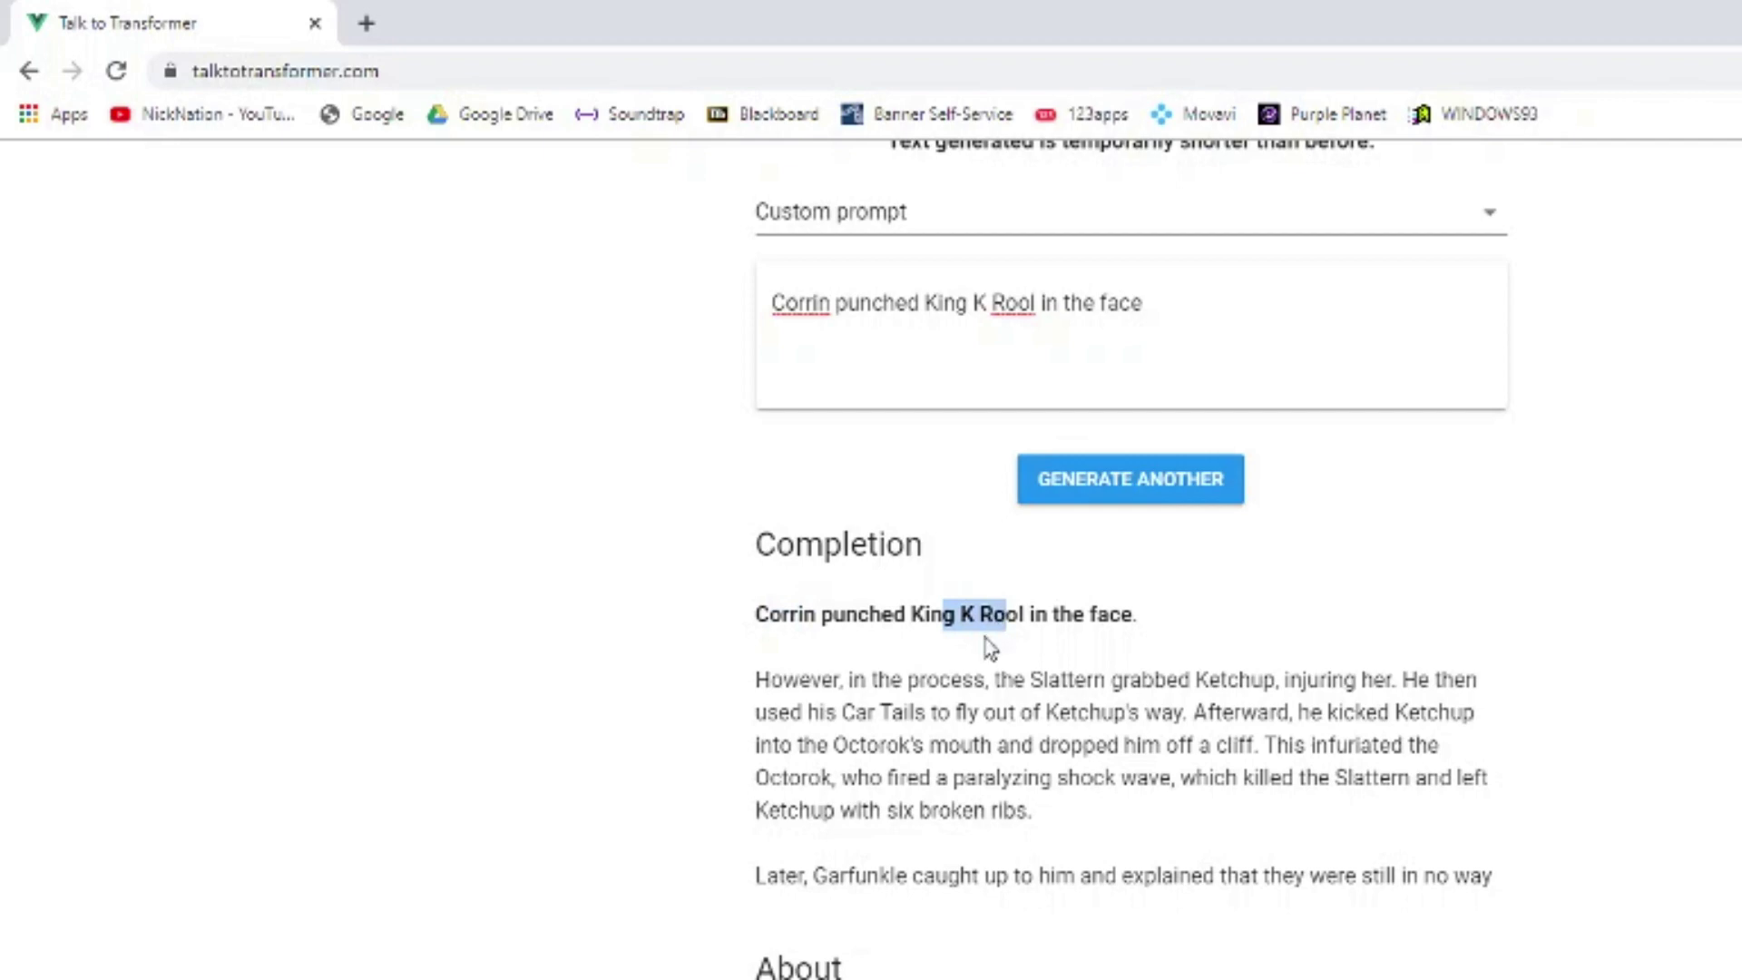
{"action": "left_click", "coordinate": [1171, 323]}
{"action": "key", "text": "ctrl+a"}
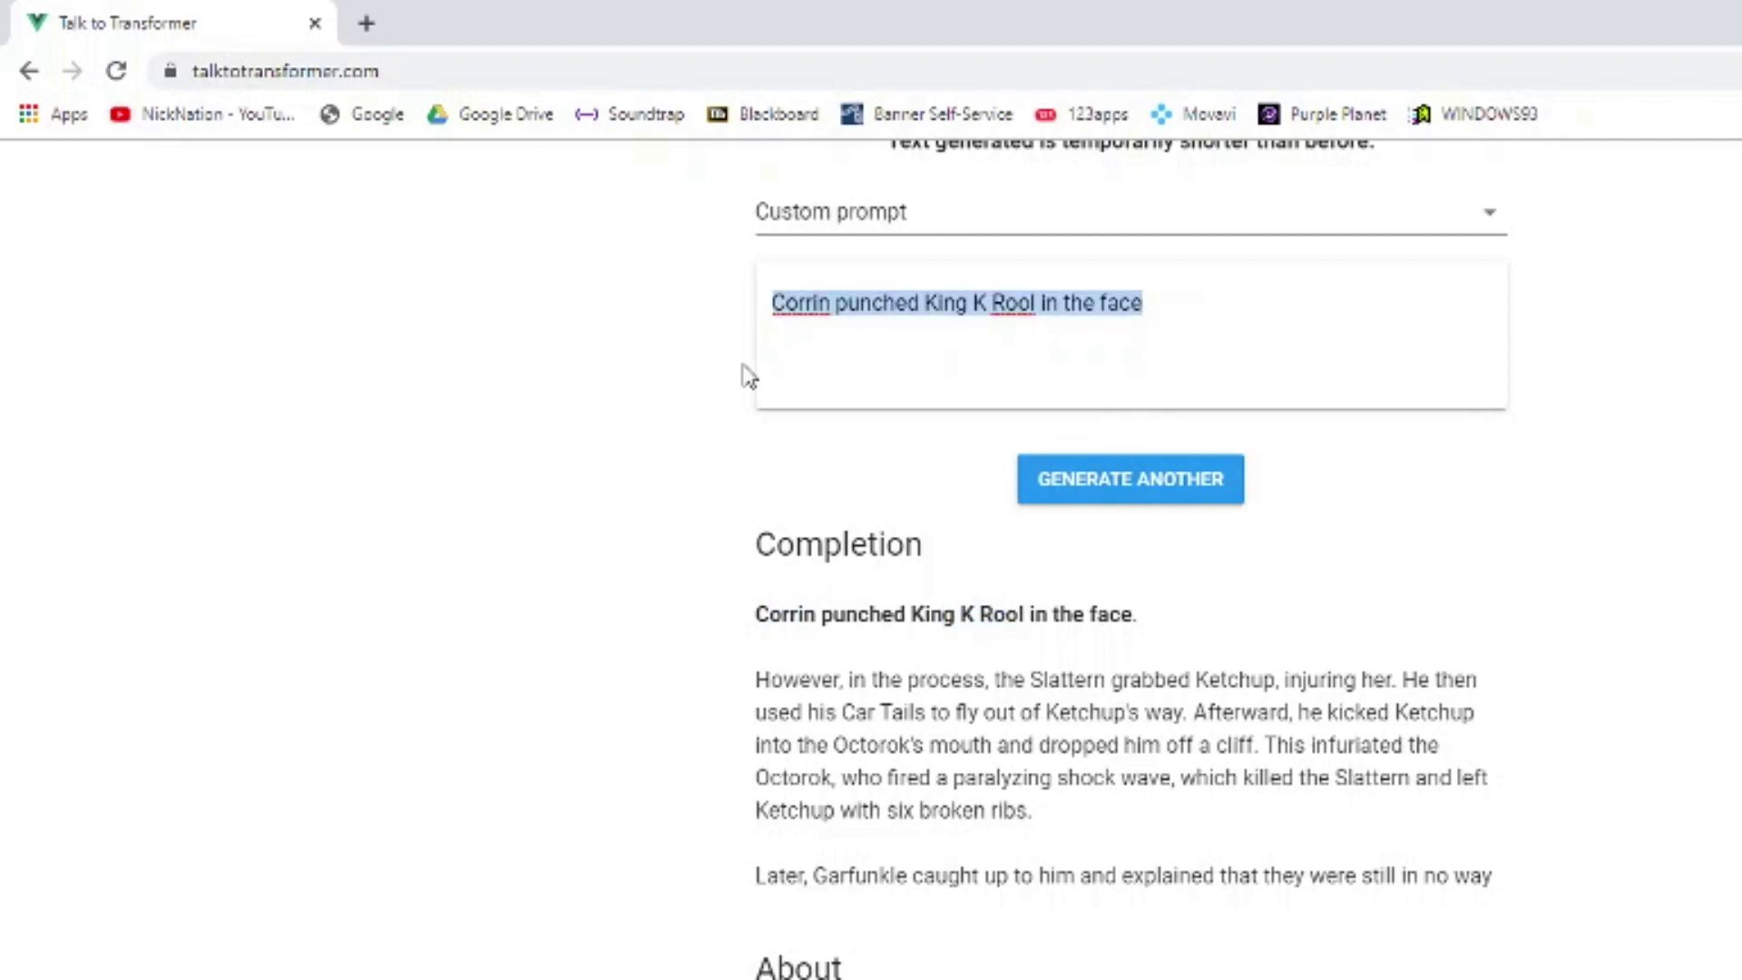
Replace the prompt with 'Mario and Sonic hugged for a long time', generate, and reselect it.
{"action": "key", "text": "BackSpace"}
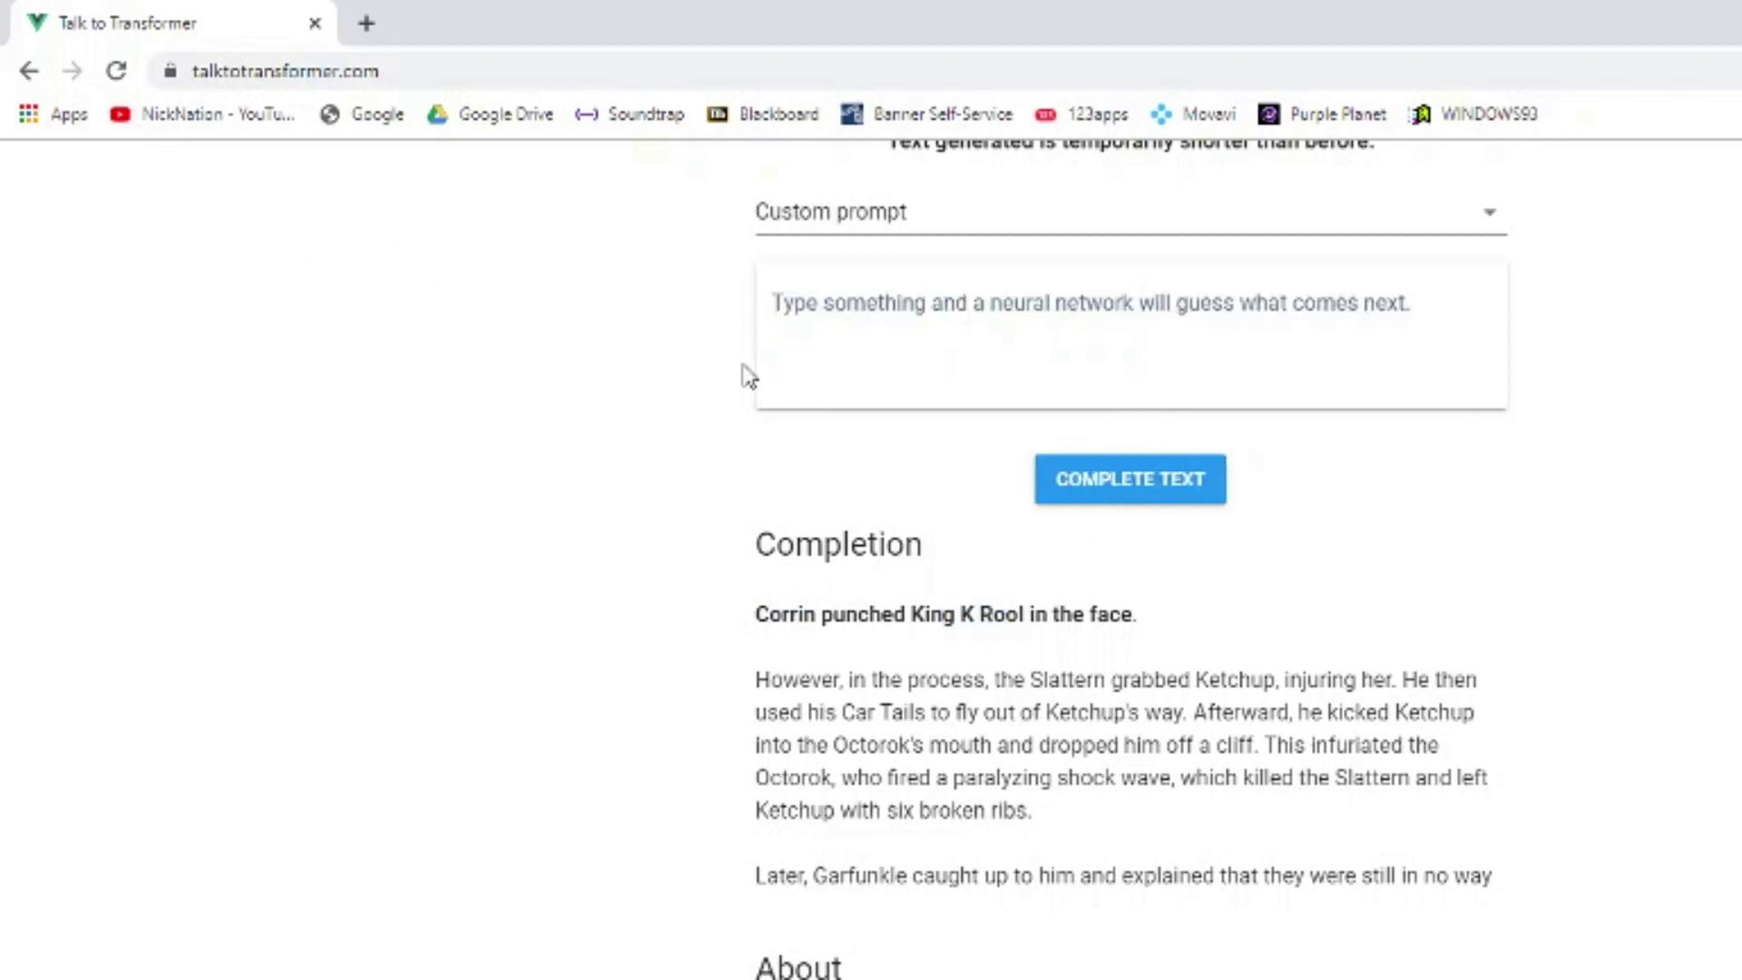
{"action": "type", "text": "Mario and Sonic hugged for a long time"}
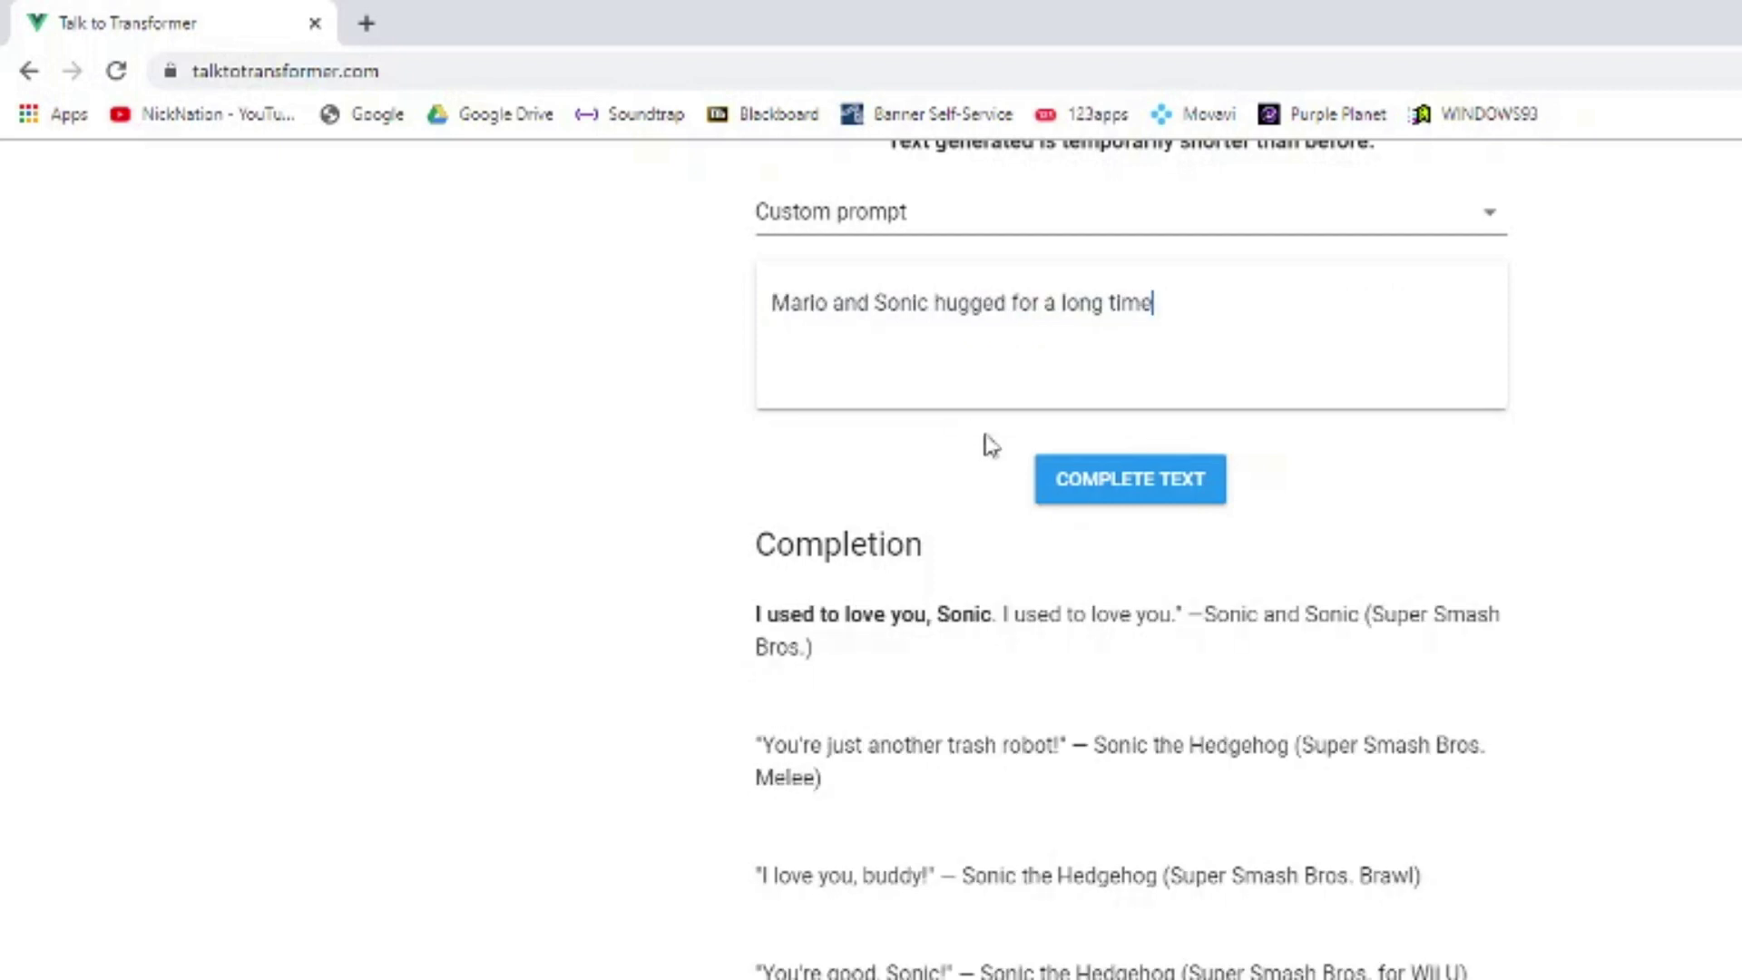
{"action": "left_click", "coordinate": [1050, 481]}
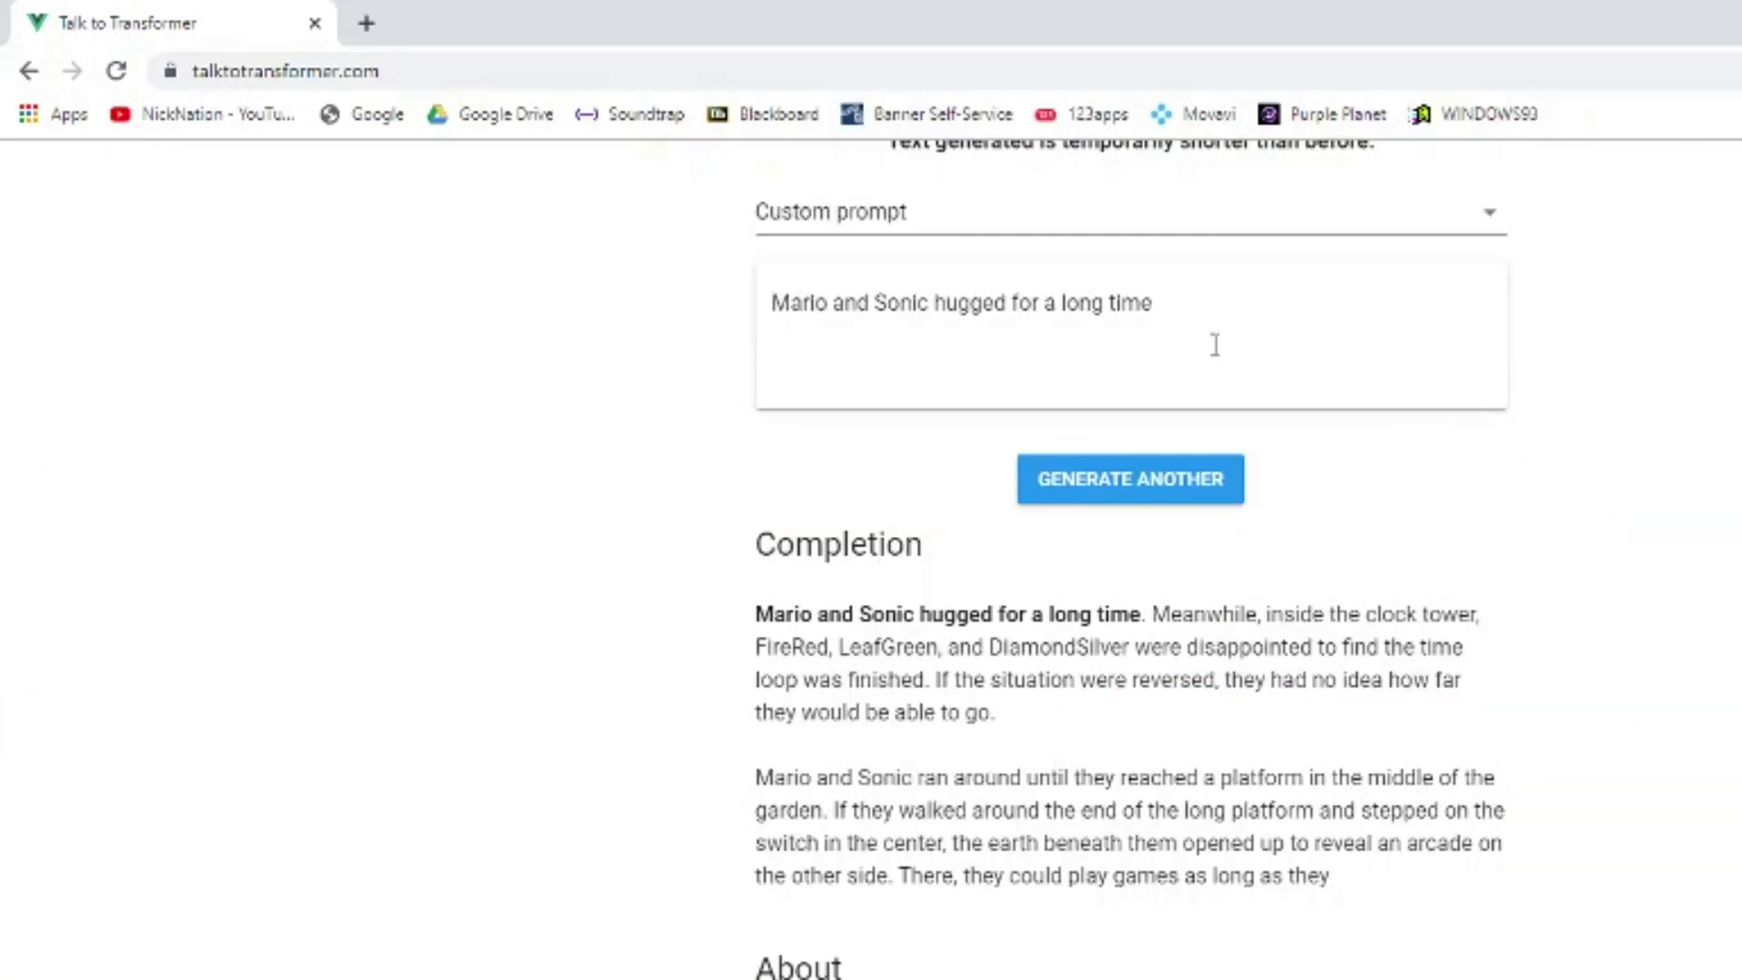
{"action": "left_click_drag", "start_coordinate": [1180, 327], "coordinate": [610, 396]}
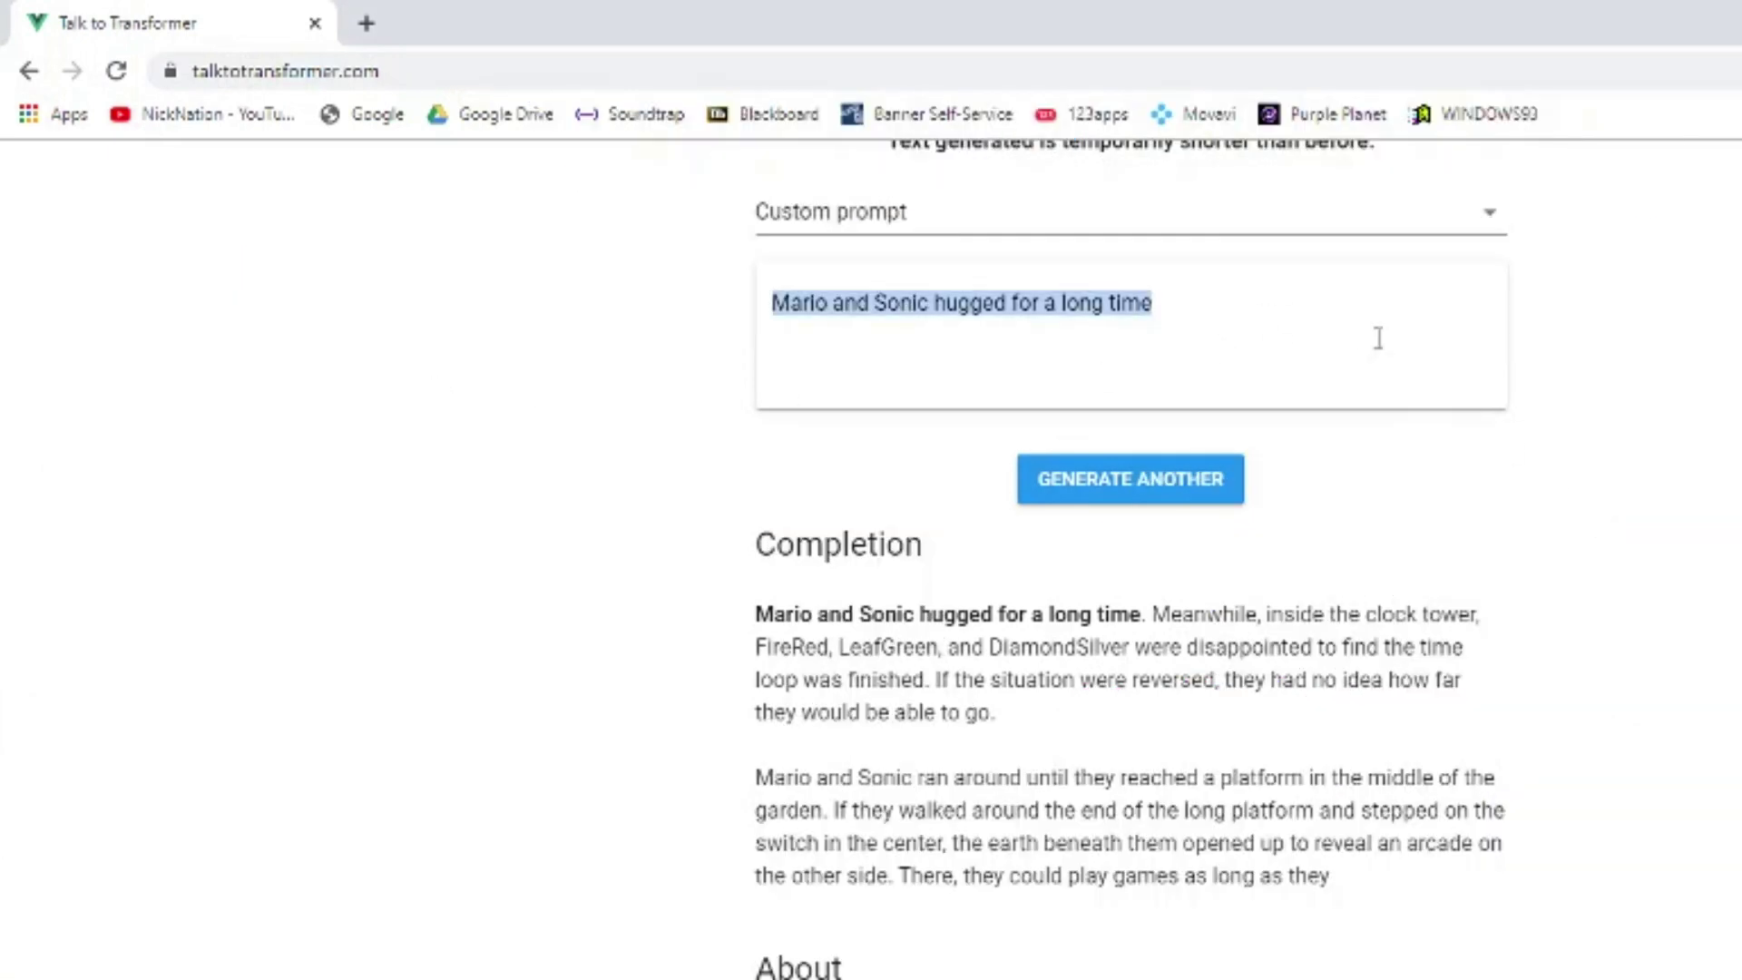
{"action": "key", "text": "BackSpace"}
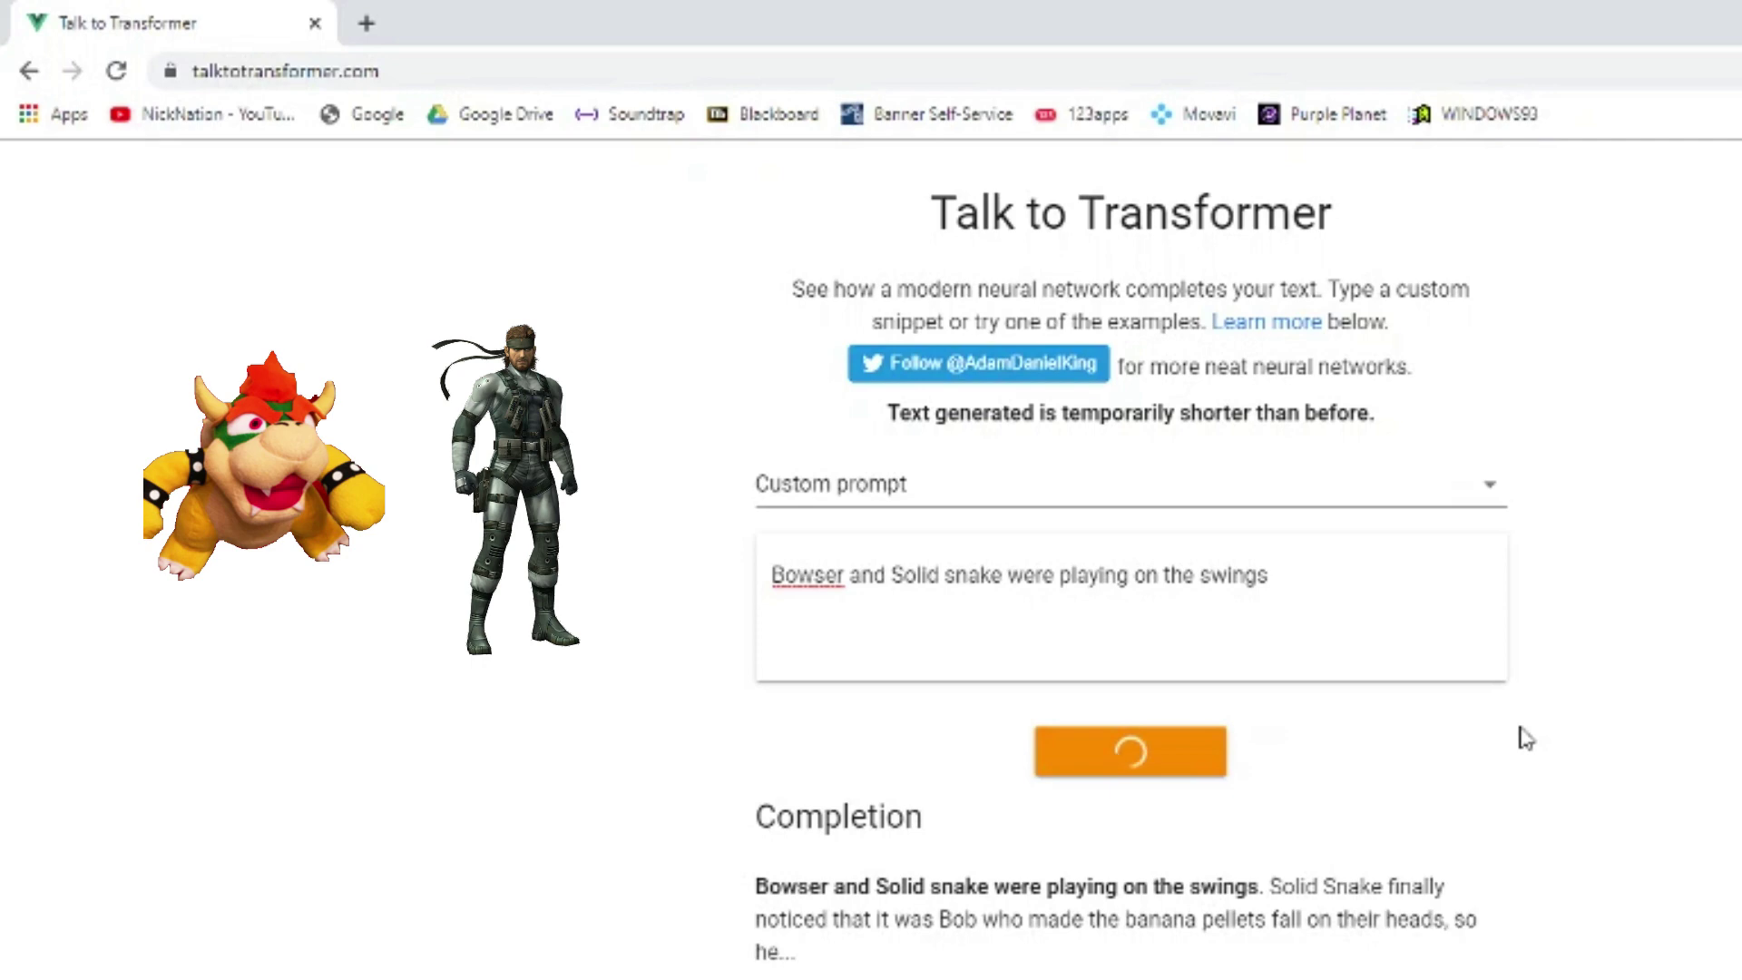
{"action": "scroll", "coordinate": [1578, 719], "scroll_direction": "down", "scroll_amount": 2}
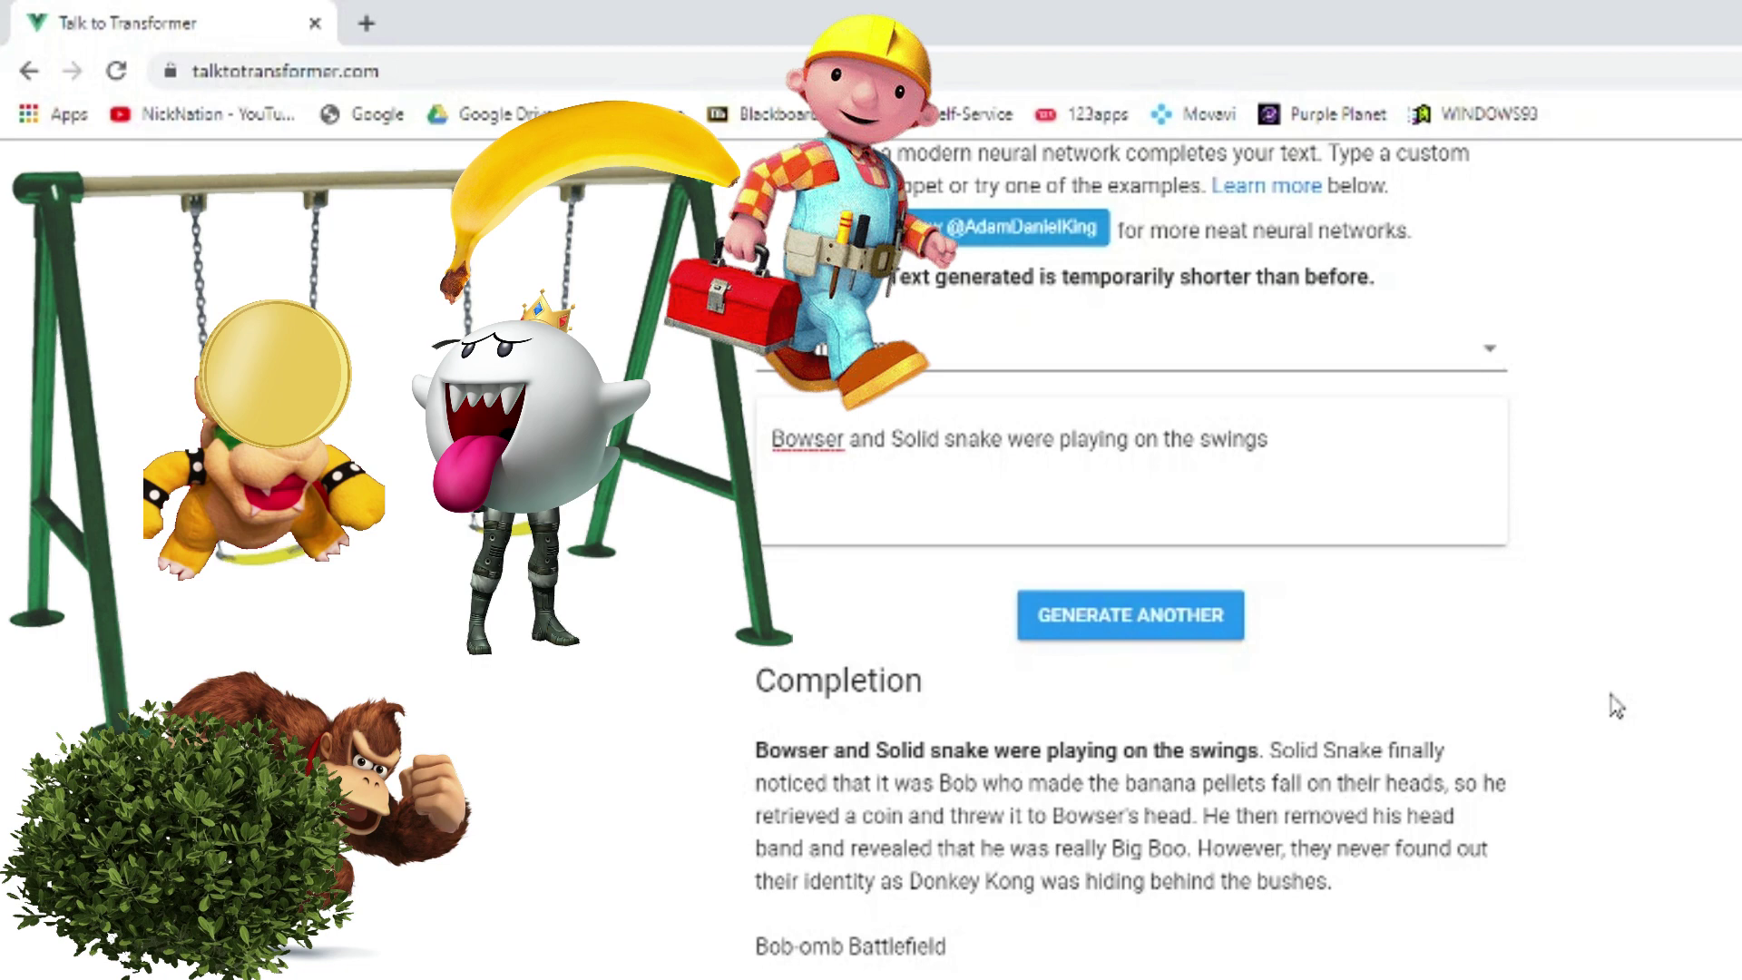
{"action": "scroll", "coordinate": [1616, 706], "scroll_direction": "down", "scroll_amount": 1}
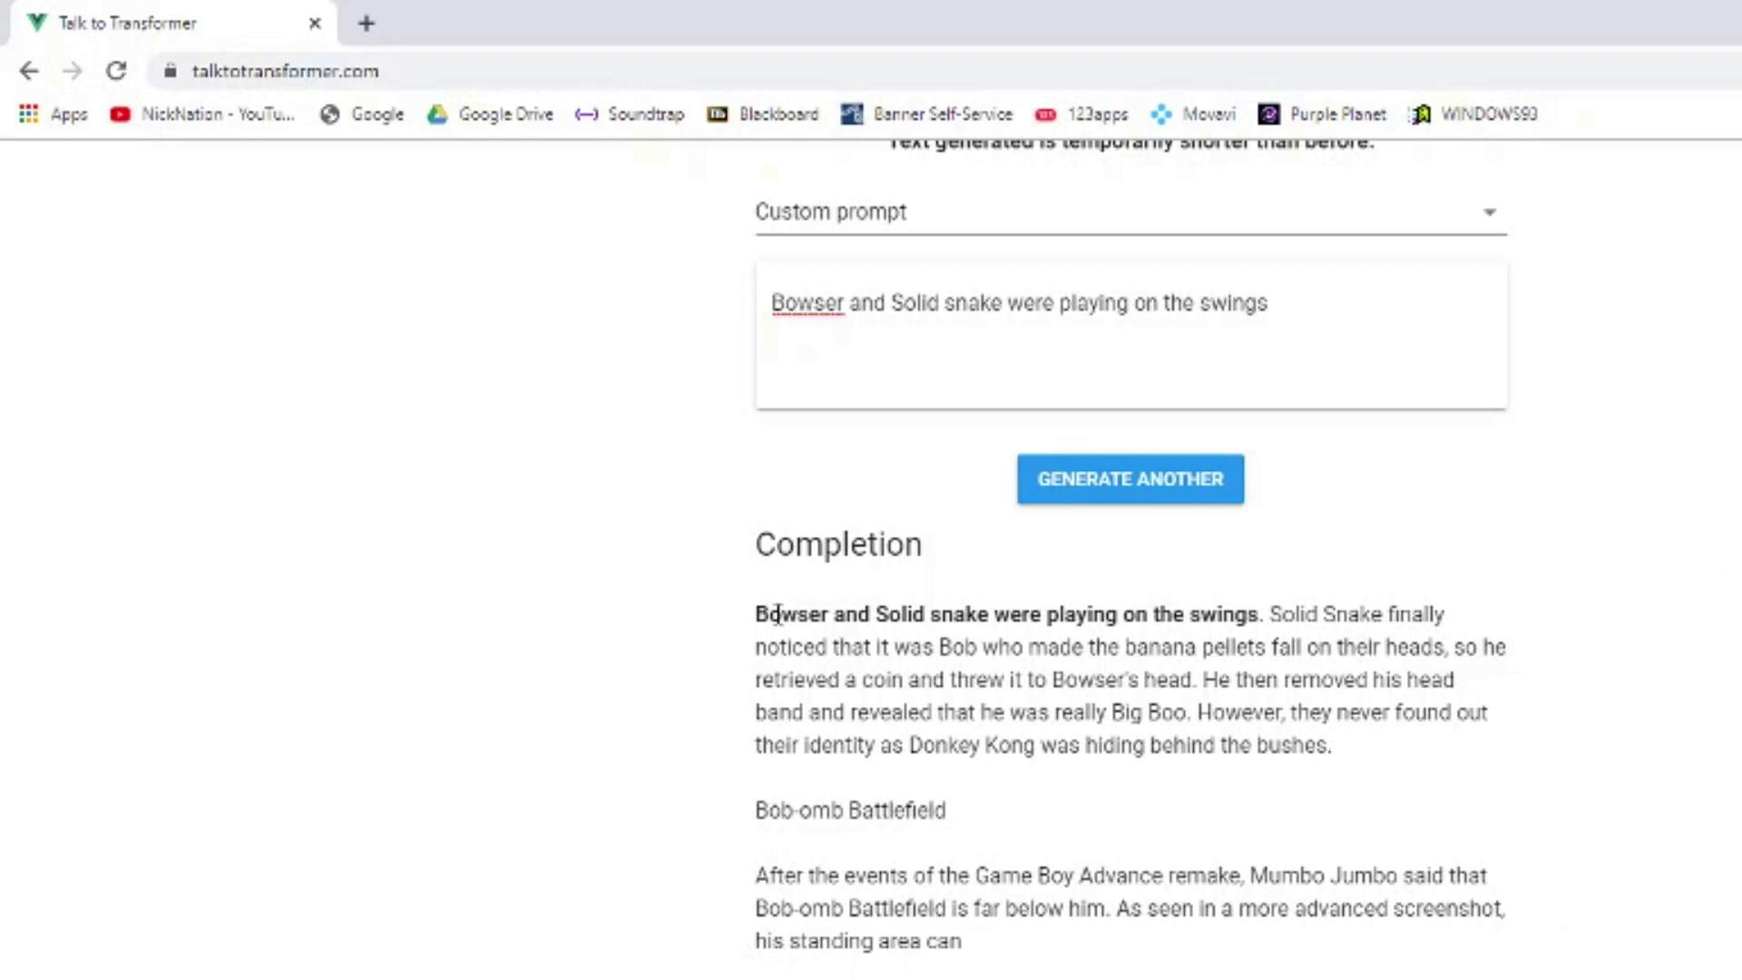
{"action": "left_click_drag", "start_coordinate": [876, 615], "coordinate": [981, 650]}
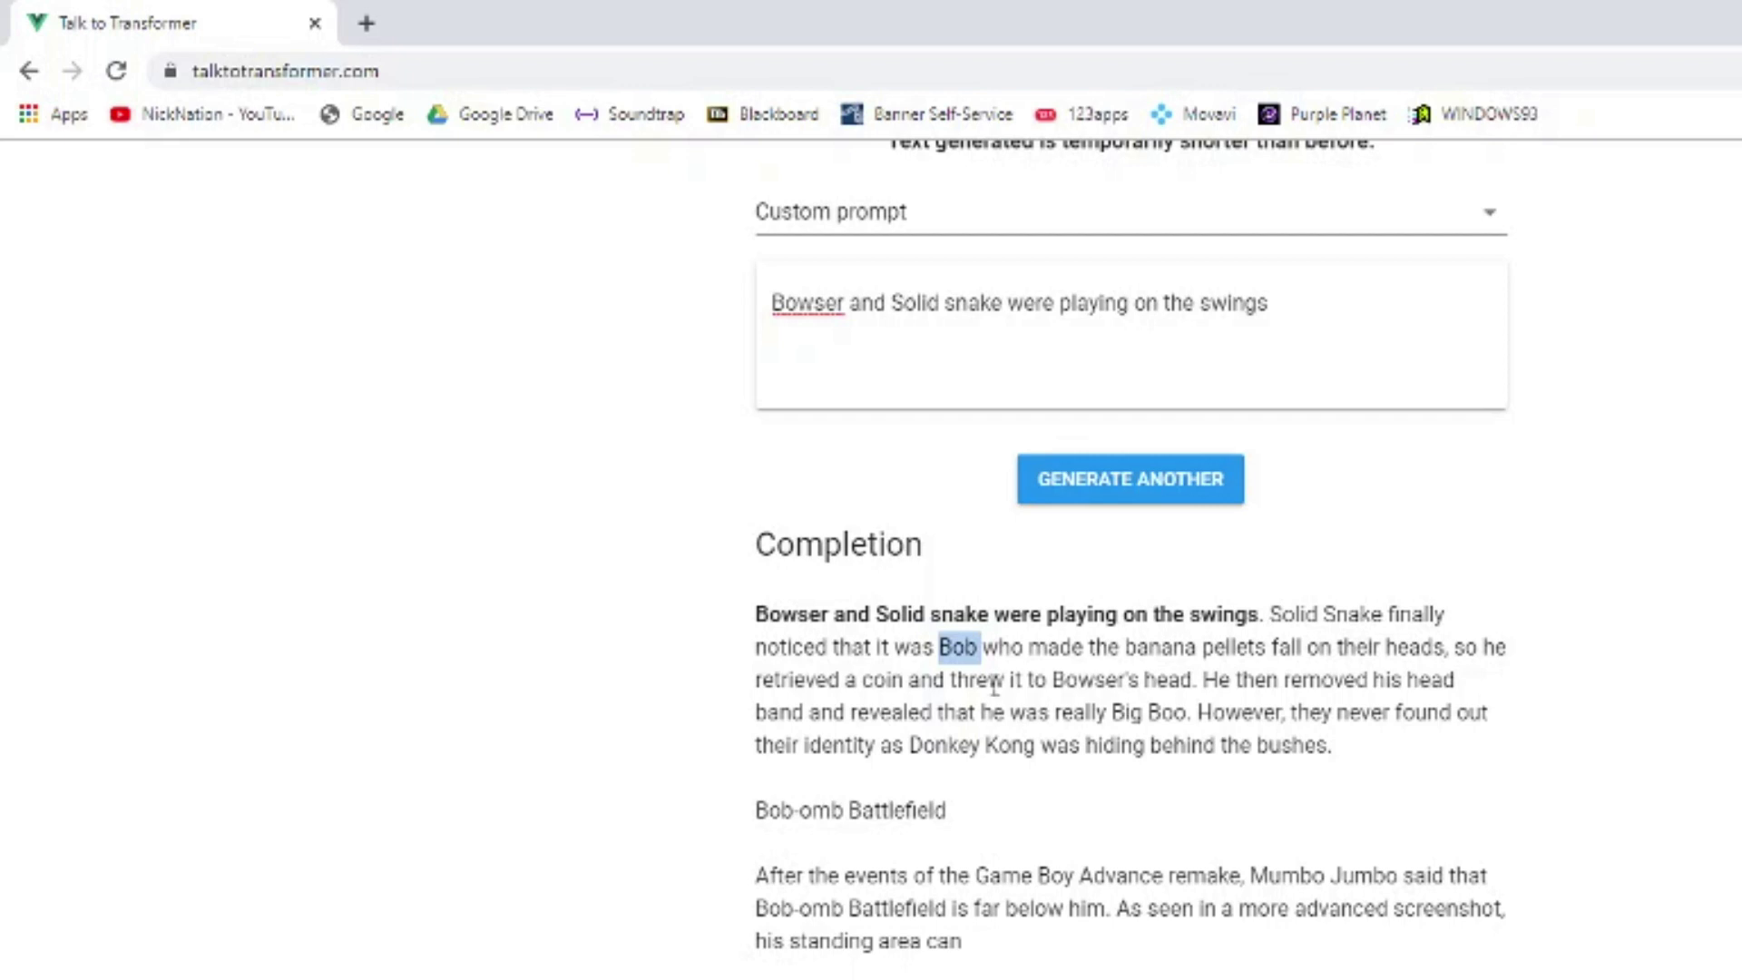
{"action": "left_click_drag", "start_coordinate": [1122, 714], "coordinate": [1210, 715]}
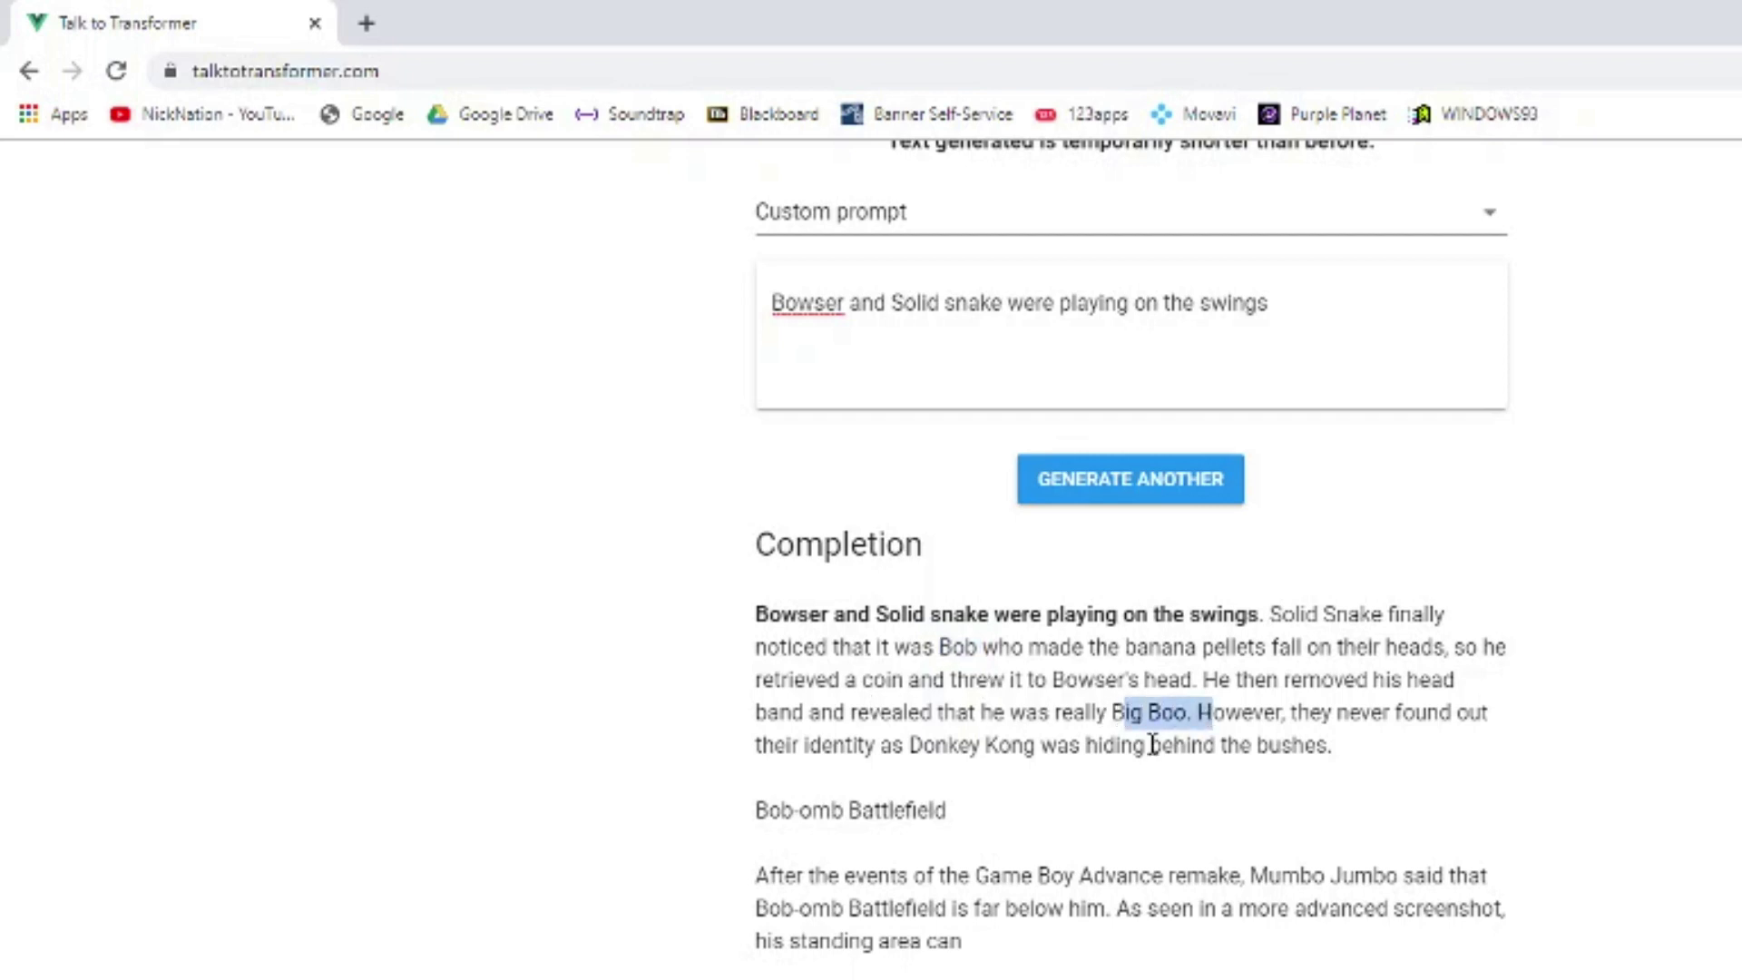
{"action": "left_click", "coordinate": [1082, 806]}
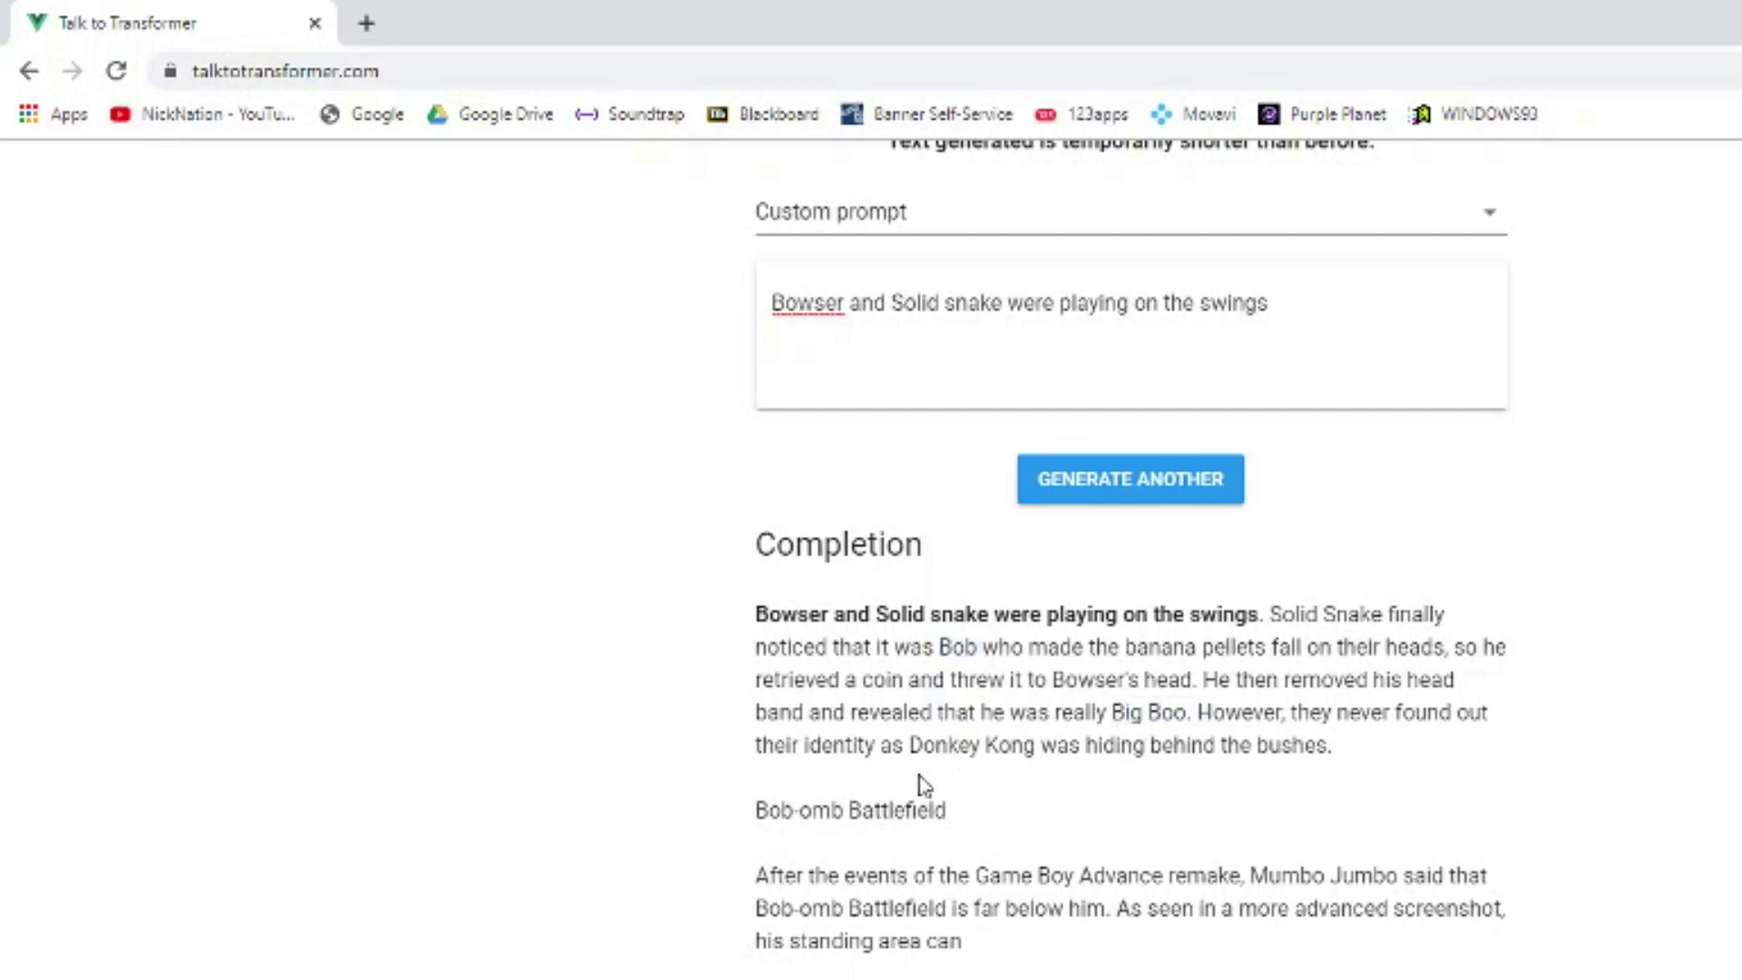
{"action": "left_click_drag", "start_coordinate": [910, 746], "coordinate": [1027, 751]}
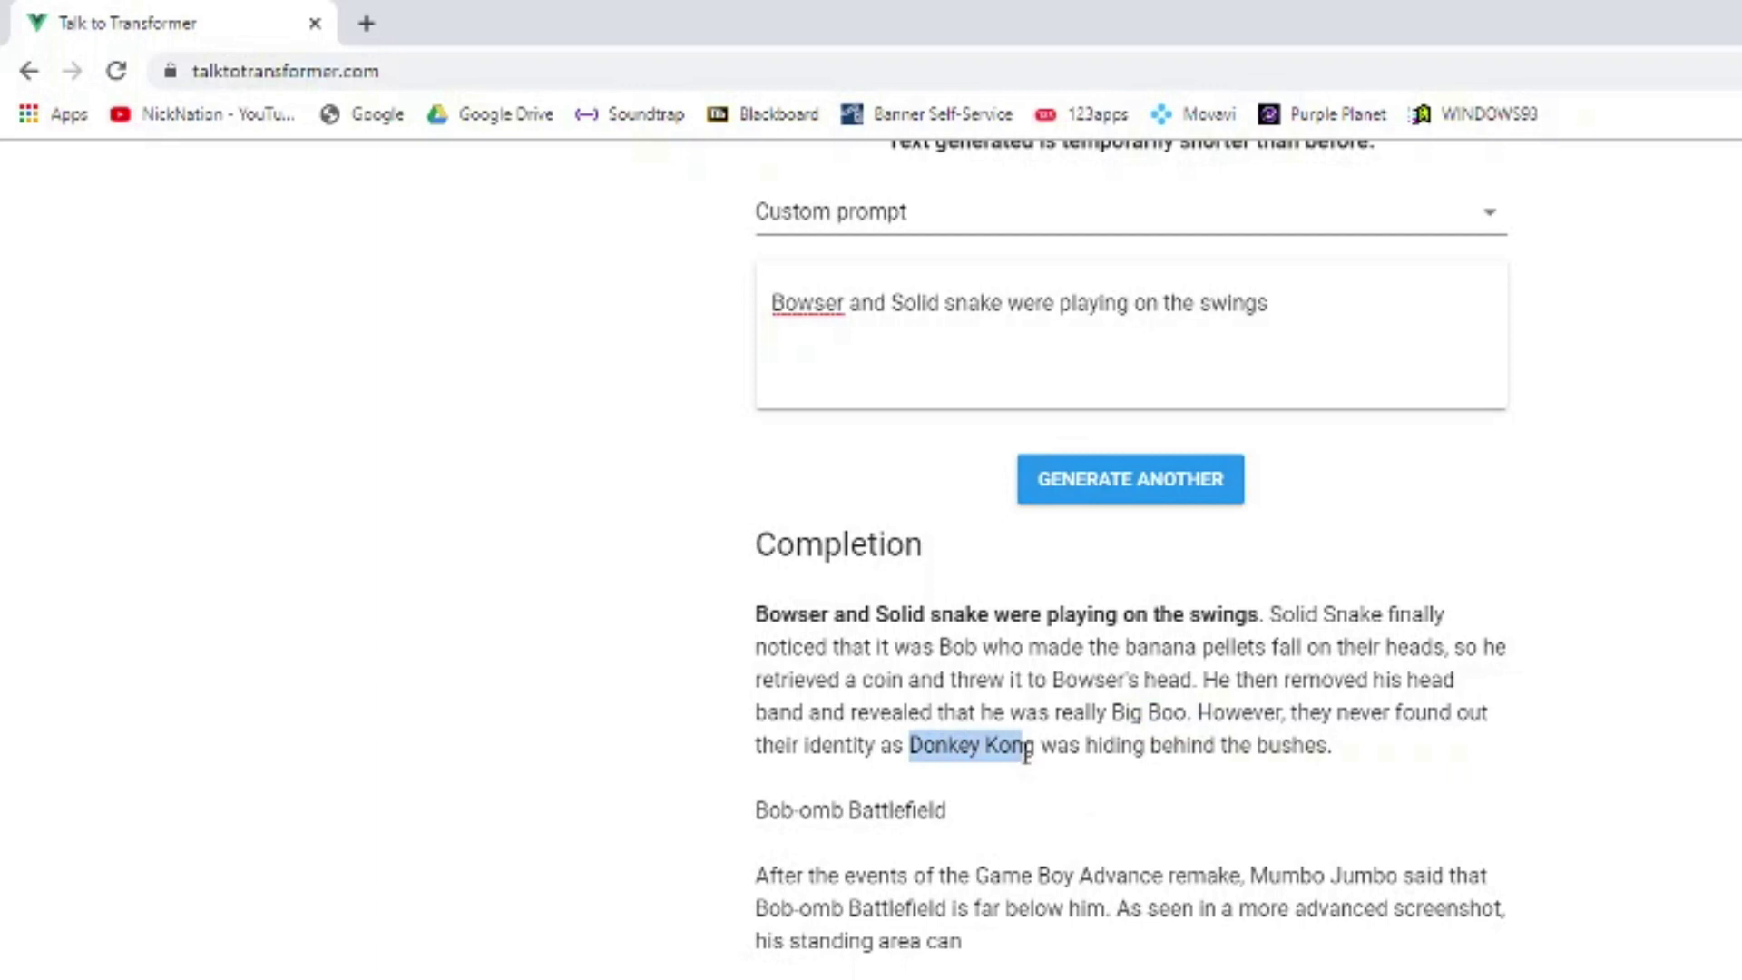
{"action": "left_click", "coordinate": [1024, 802]}
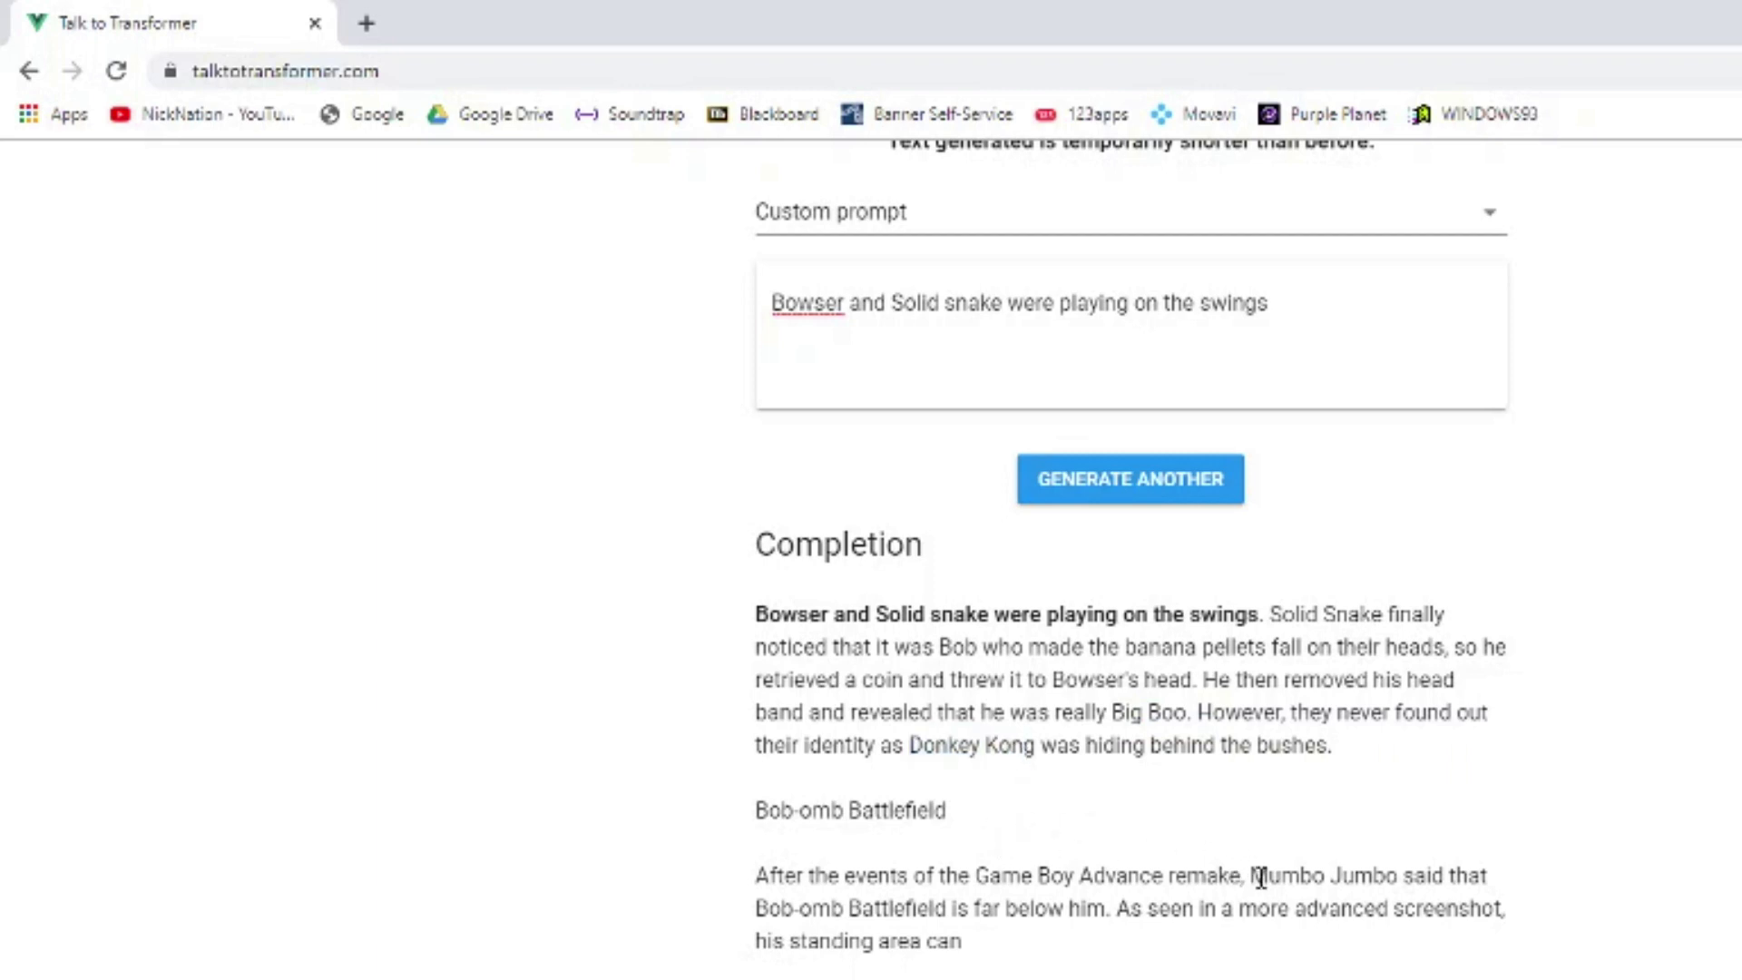
{"action": "left_click_drag", "start_coordinate": [1252, 876], "coordinate": [1417, 878]}
{"action": "left_click", "coordinate": [1405, 935]}
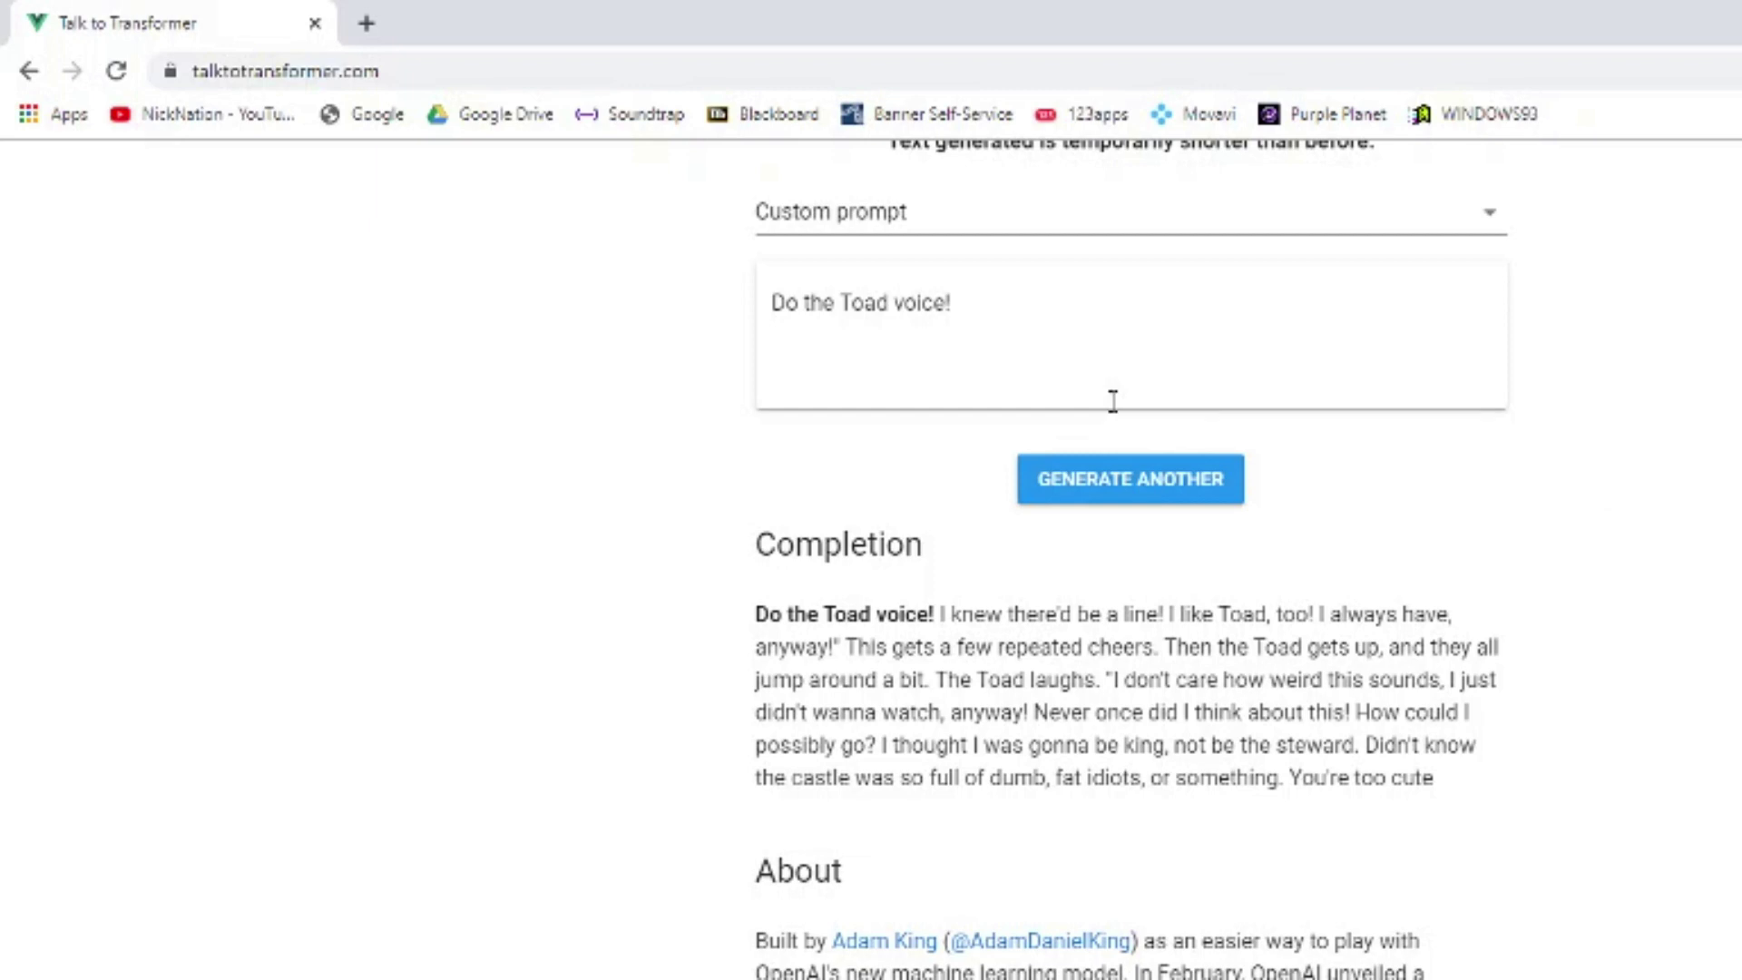
Select the 'Do the Toad voice!' prompt and highlight Toad's quoted speech in the completion.
{"action": "left_click_drag", "start_coordinate": [1053, 314], "coordinate": [894, 360]}
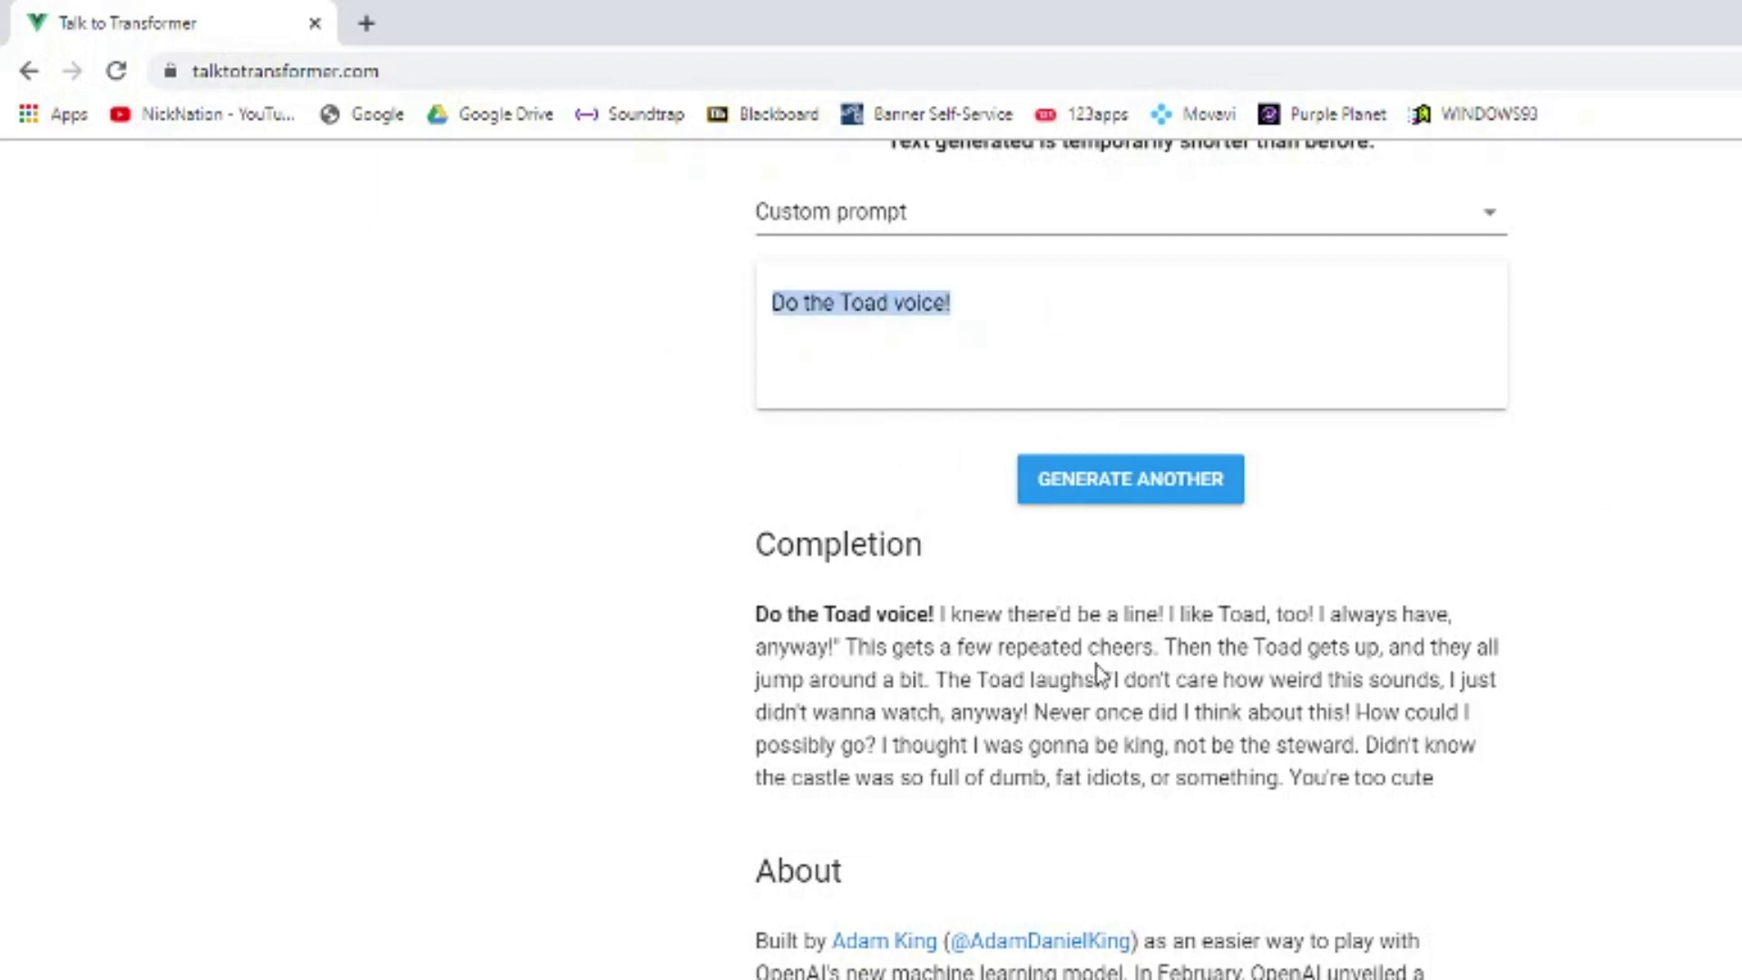
{"action": "left_click_drag", "start_coordinate": [1107, 679], "coordinate": [1413, 803]}
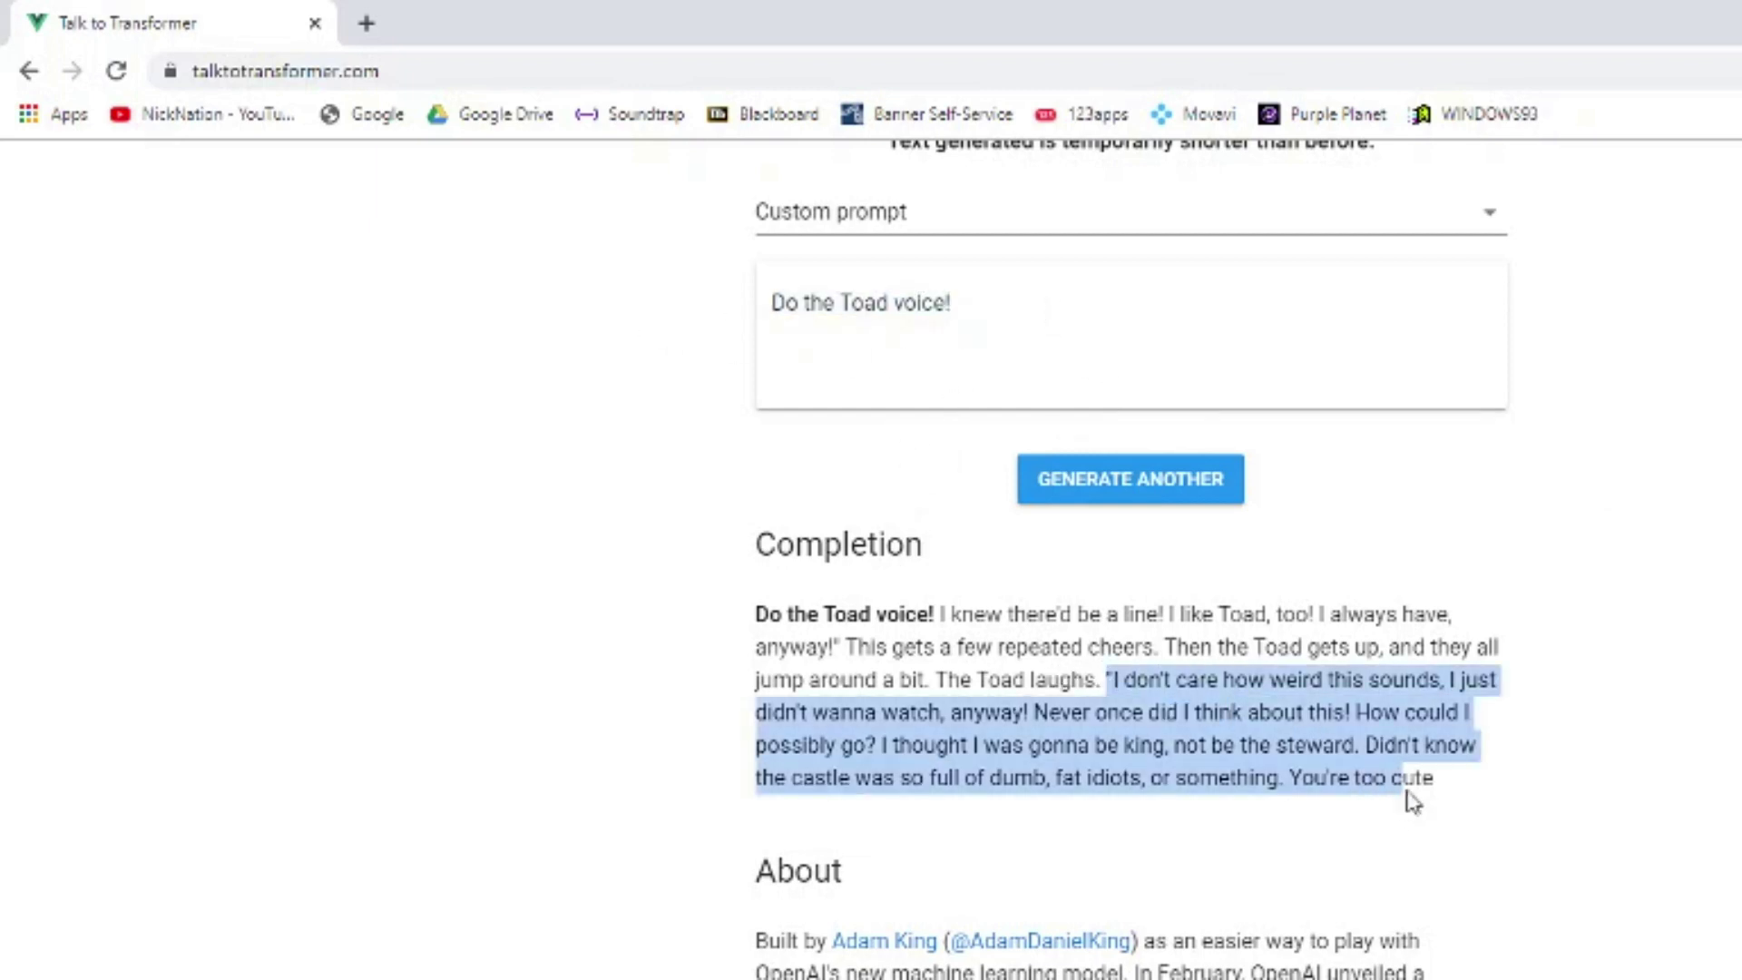
{"action": "left_click", "coordinate": [1233, 829]}
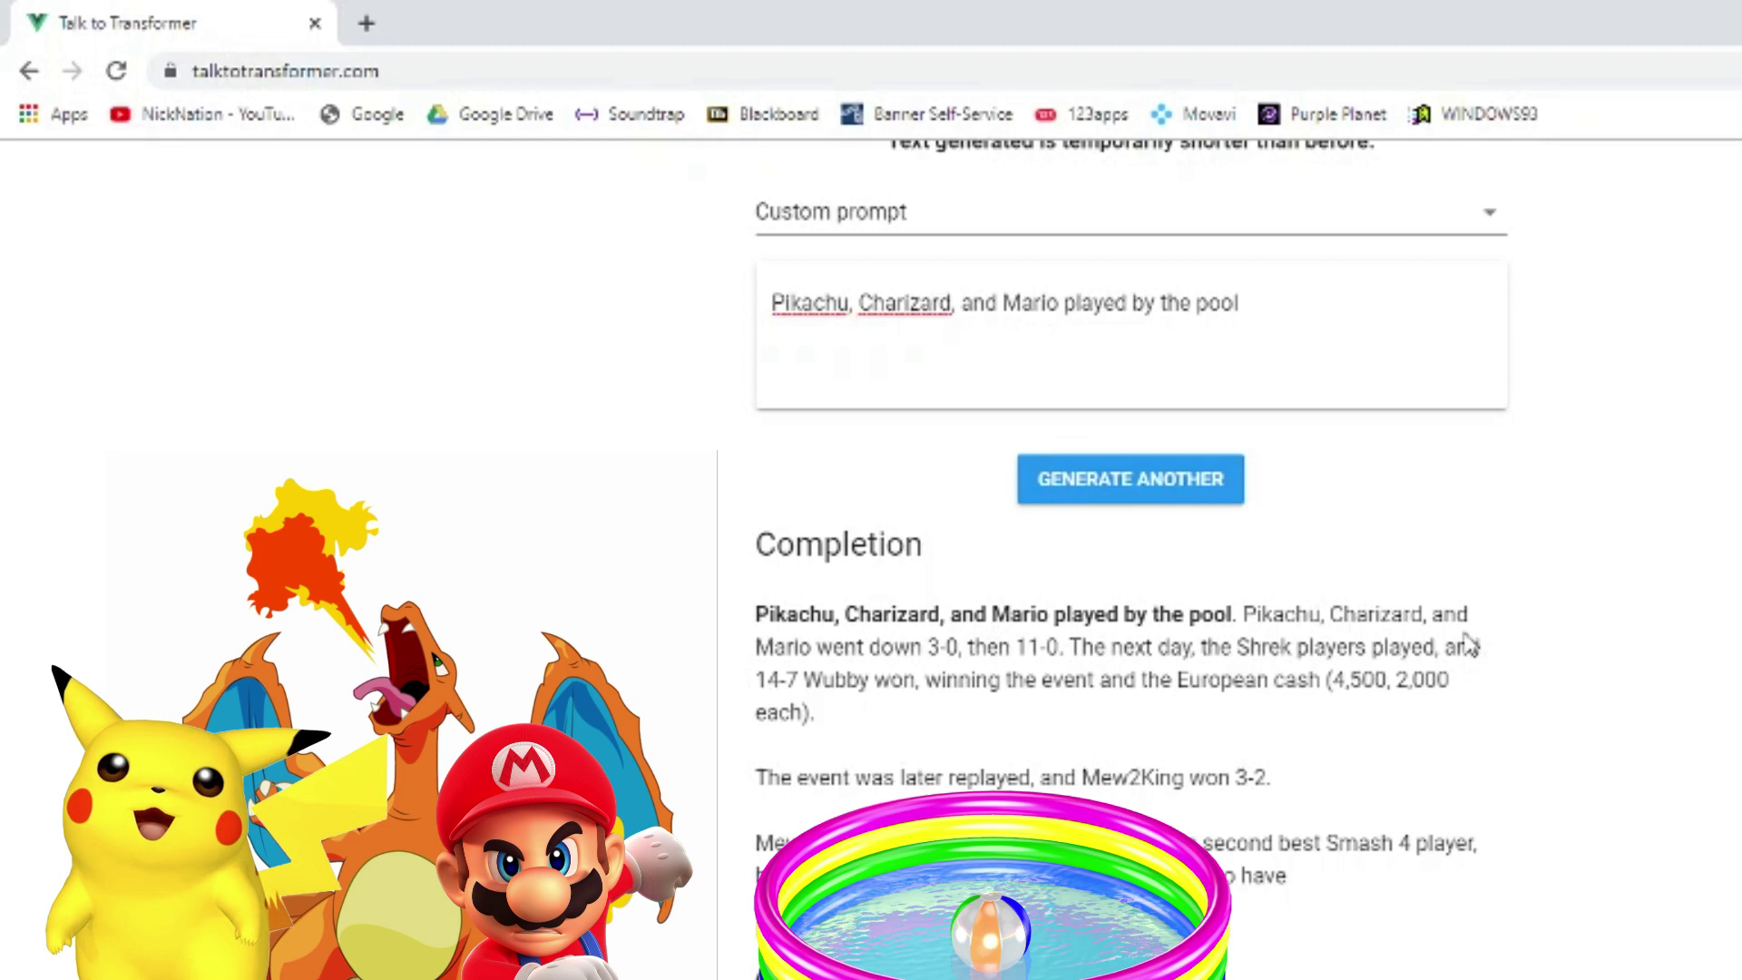
Replace the pool prompt with 'Sonic looked deeply into Mario's eyes' and generate a completion.
{"action": "left_click_drag", "start_coordinate": [1392, 682], "coordinate": [1400, 682]}
{"action": "left_click", "coordinate": [1540, 669]}
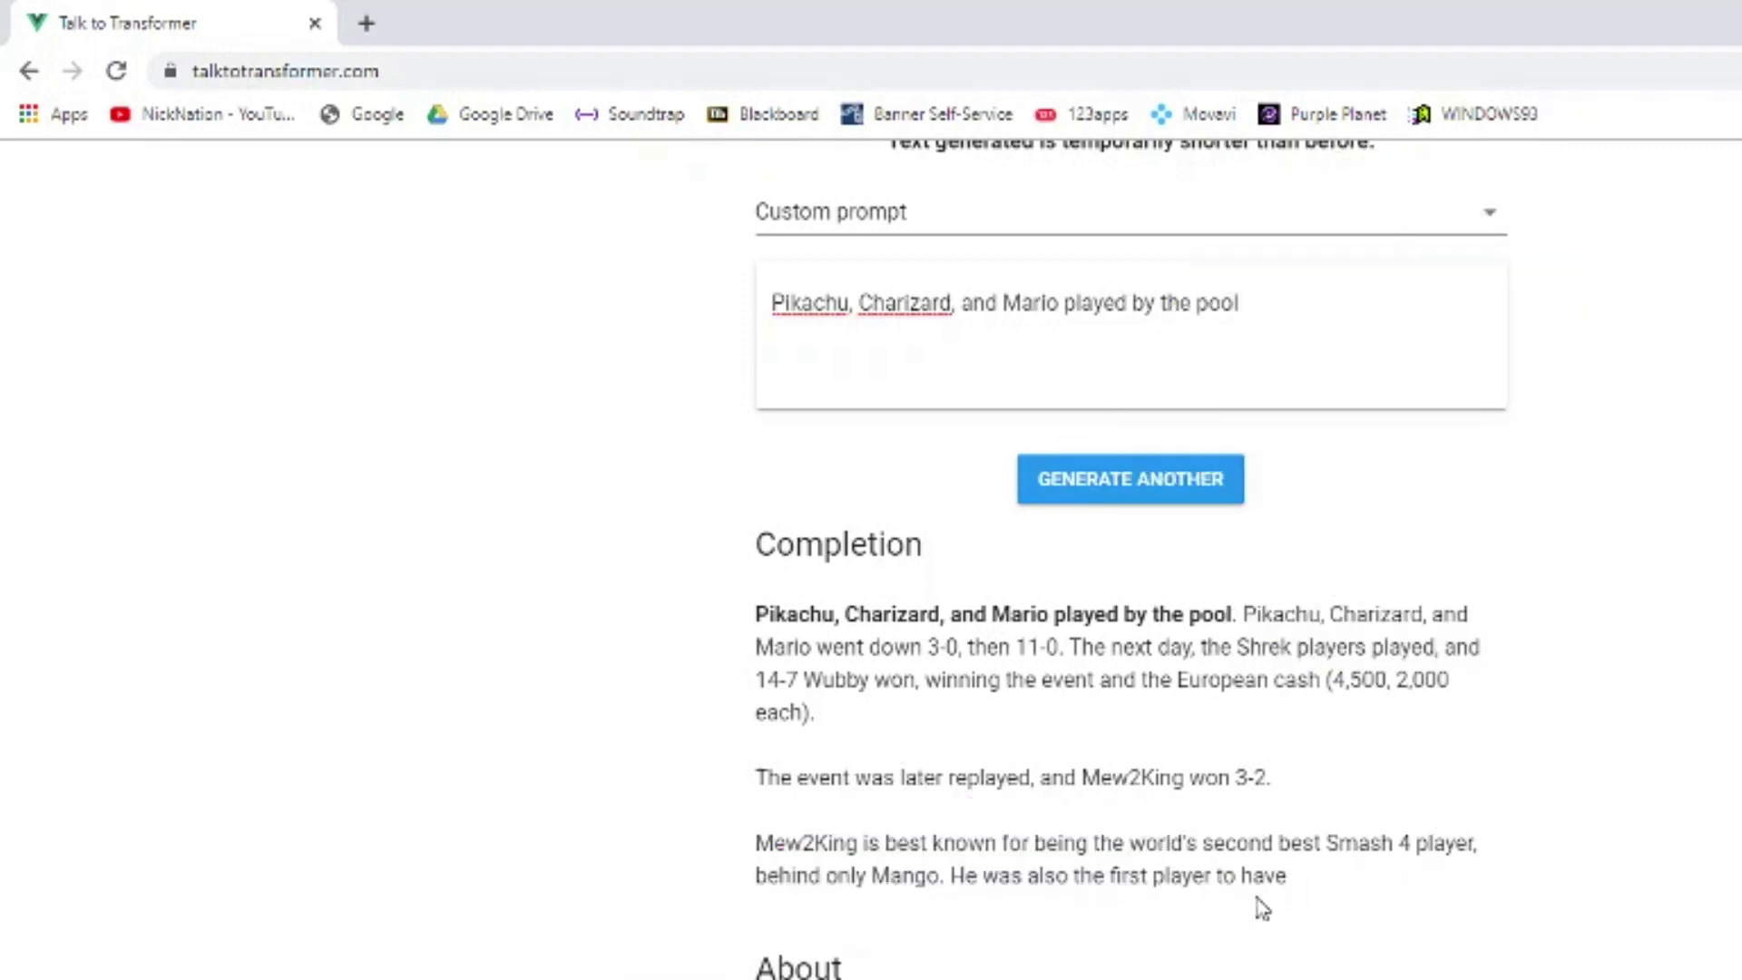
{"action": "left_click_drag", "start_coordinate": [1271, 317], "coordinate": [659, 351]}
{"action": "type", "text": "Sonic looked deeply into Mario's eyes"}
{"action": "left_click", "coordinate": [1194, 478]}
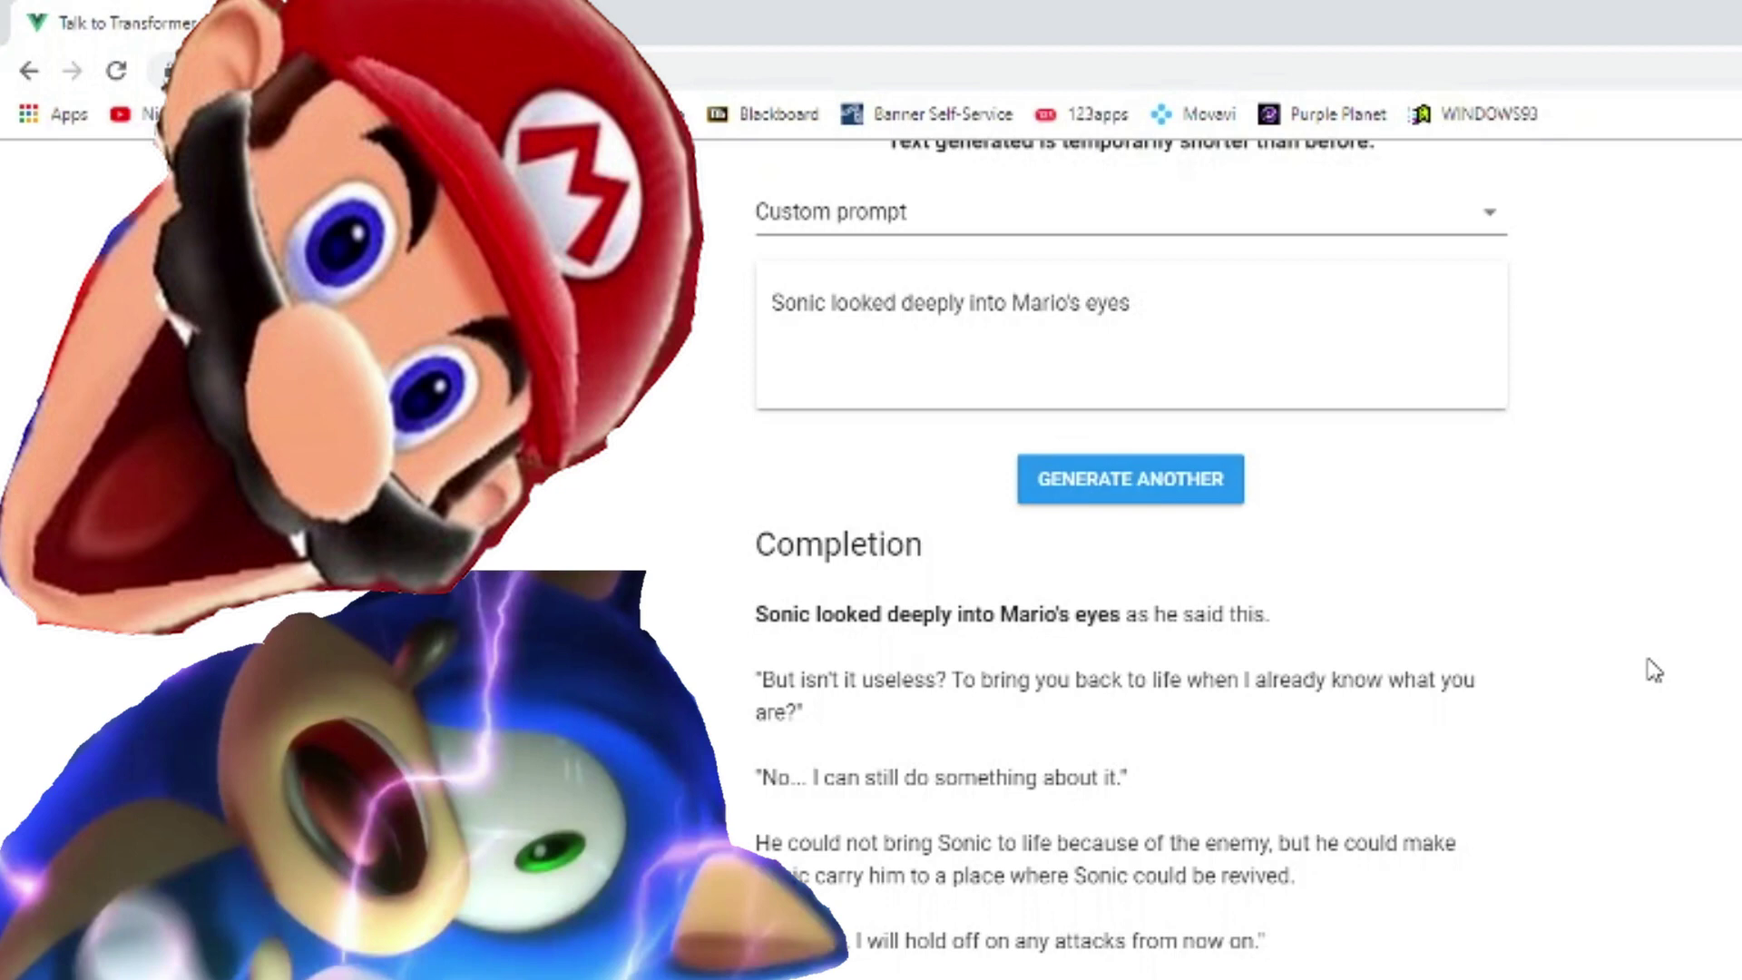
Read the full Sonic completion, then select the whole Sonic prompt for replacement.
{"action": "scroll", "coordinate": [1653, 672], "scroll_direction": "down", "scroll_amount": 2}
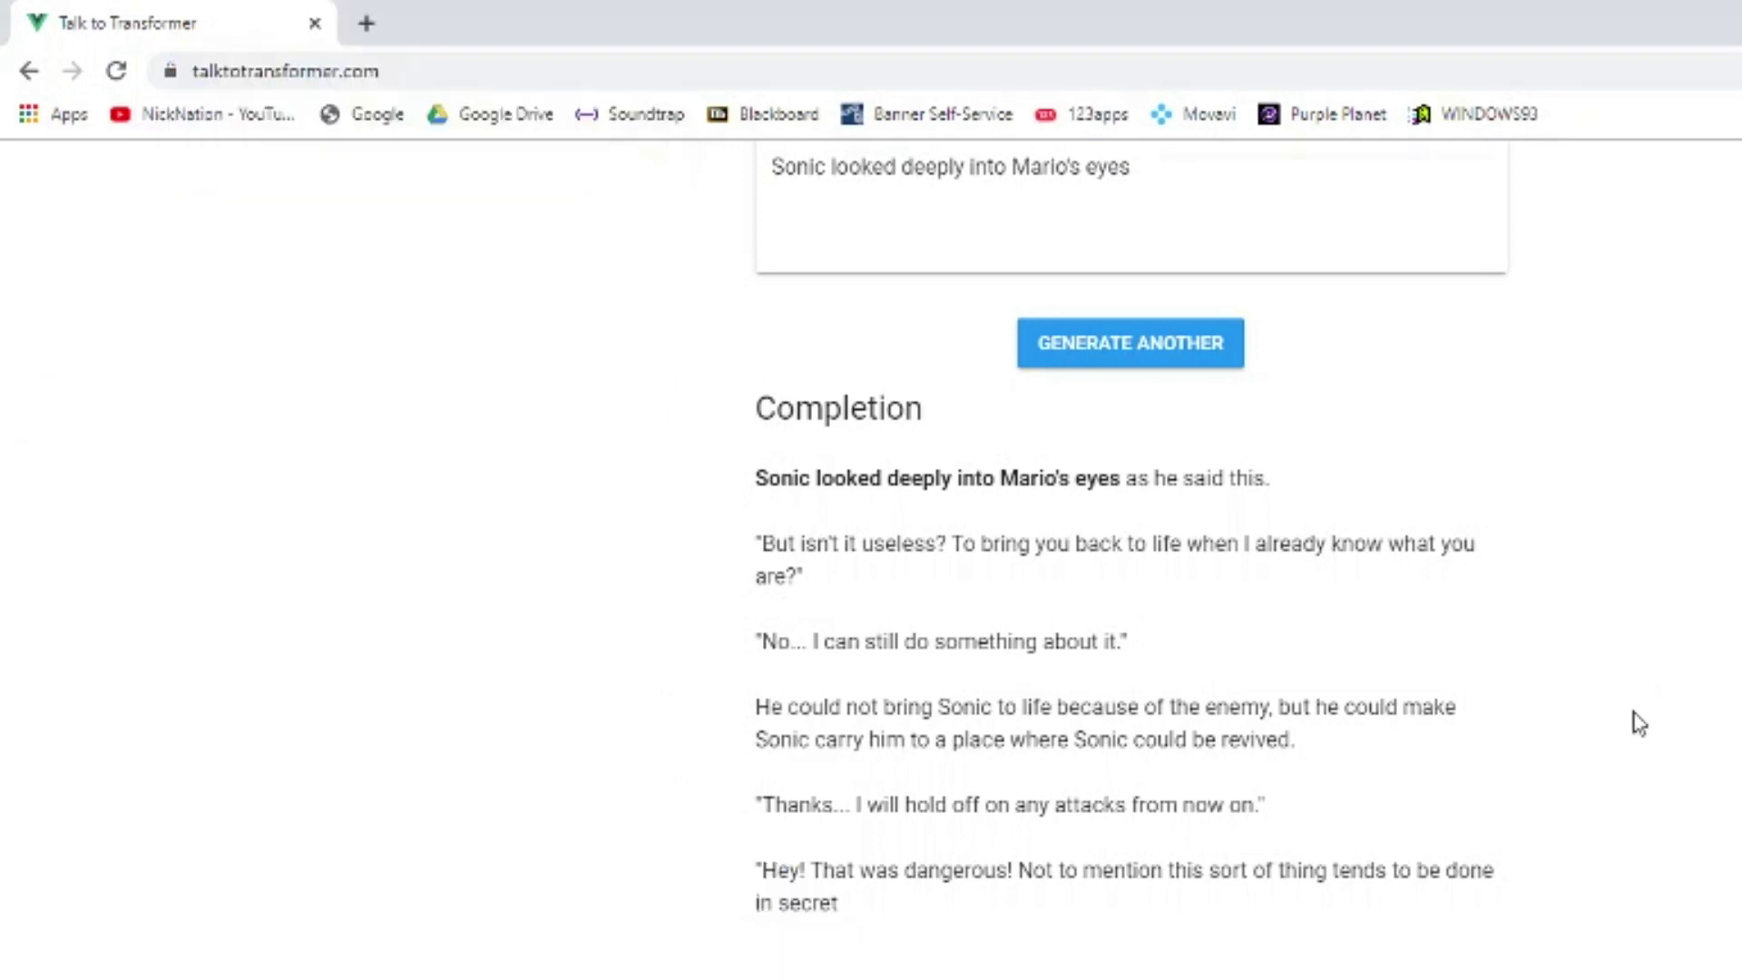
{"action": "scroll", "coordinate": [1633, 717], "scroll_direction": "up", "scroll_amount": 3}
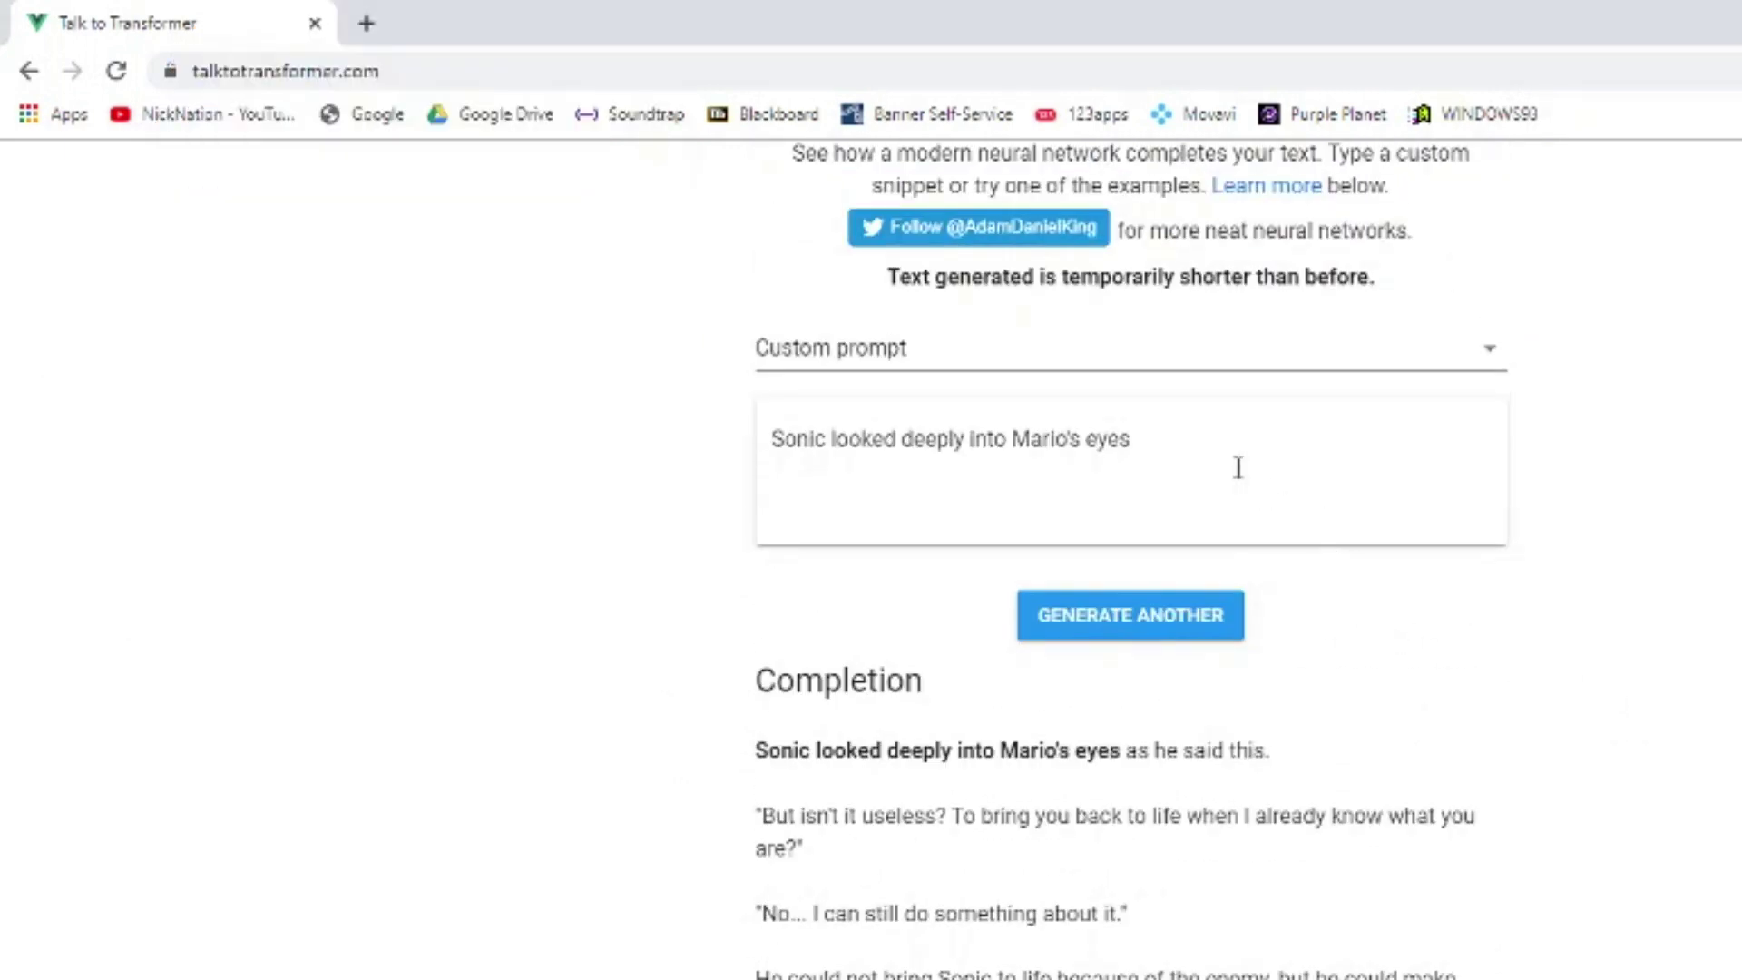
{"action": "key", "text": "ctrl+a"}
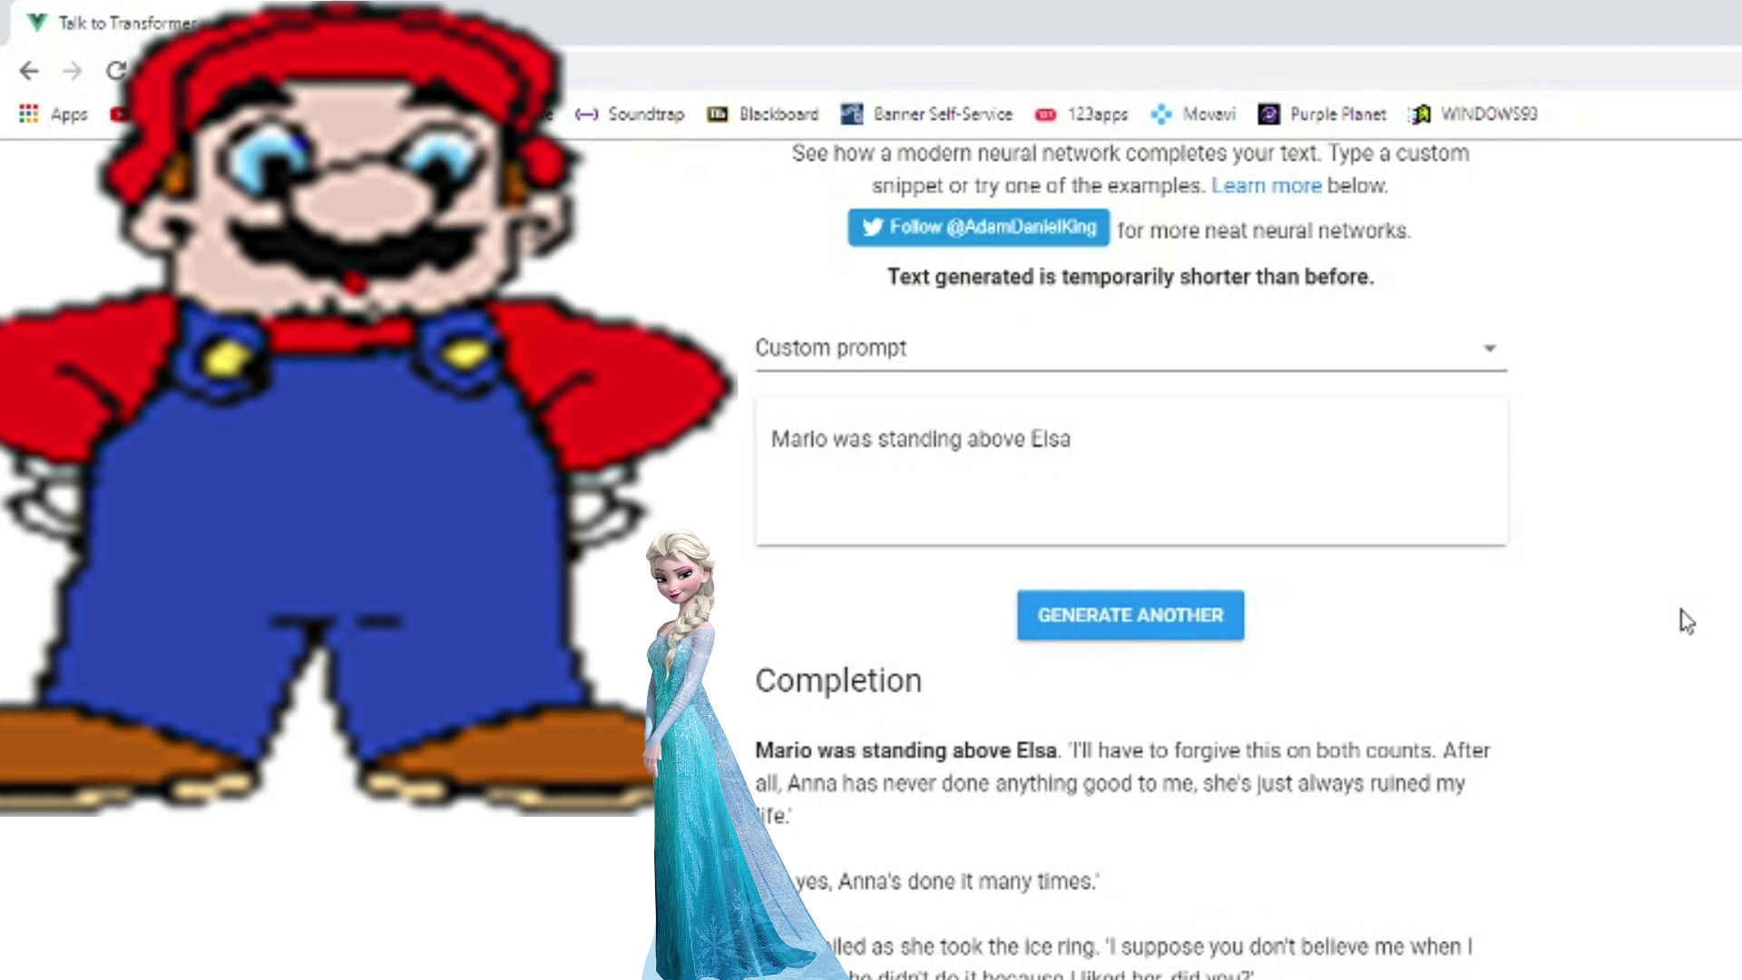
Read the 'Mario was standing above Elsa' completion, then select the prompt text.
{"action": "scroll", "coordinate": [1686, 621], "scroll_direction": "down", "scroll_amount": 3}
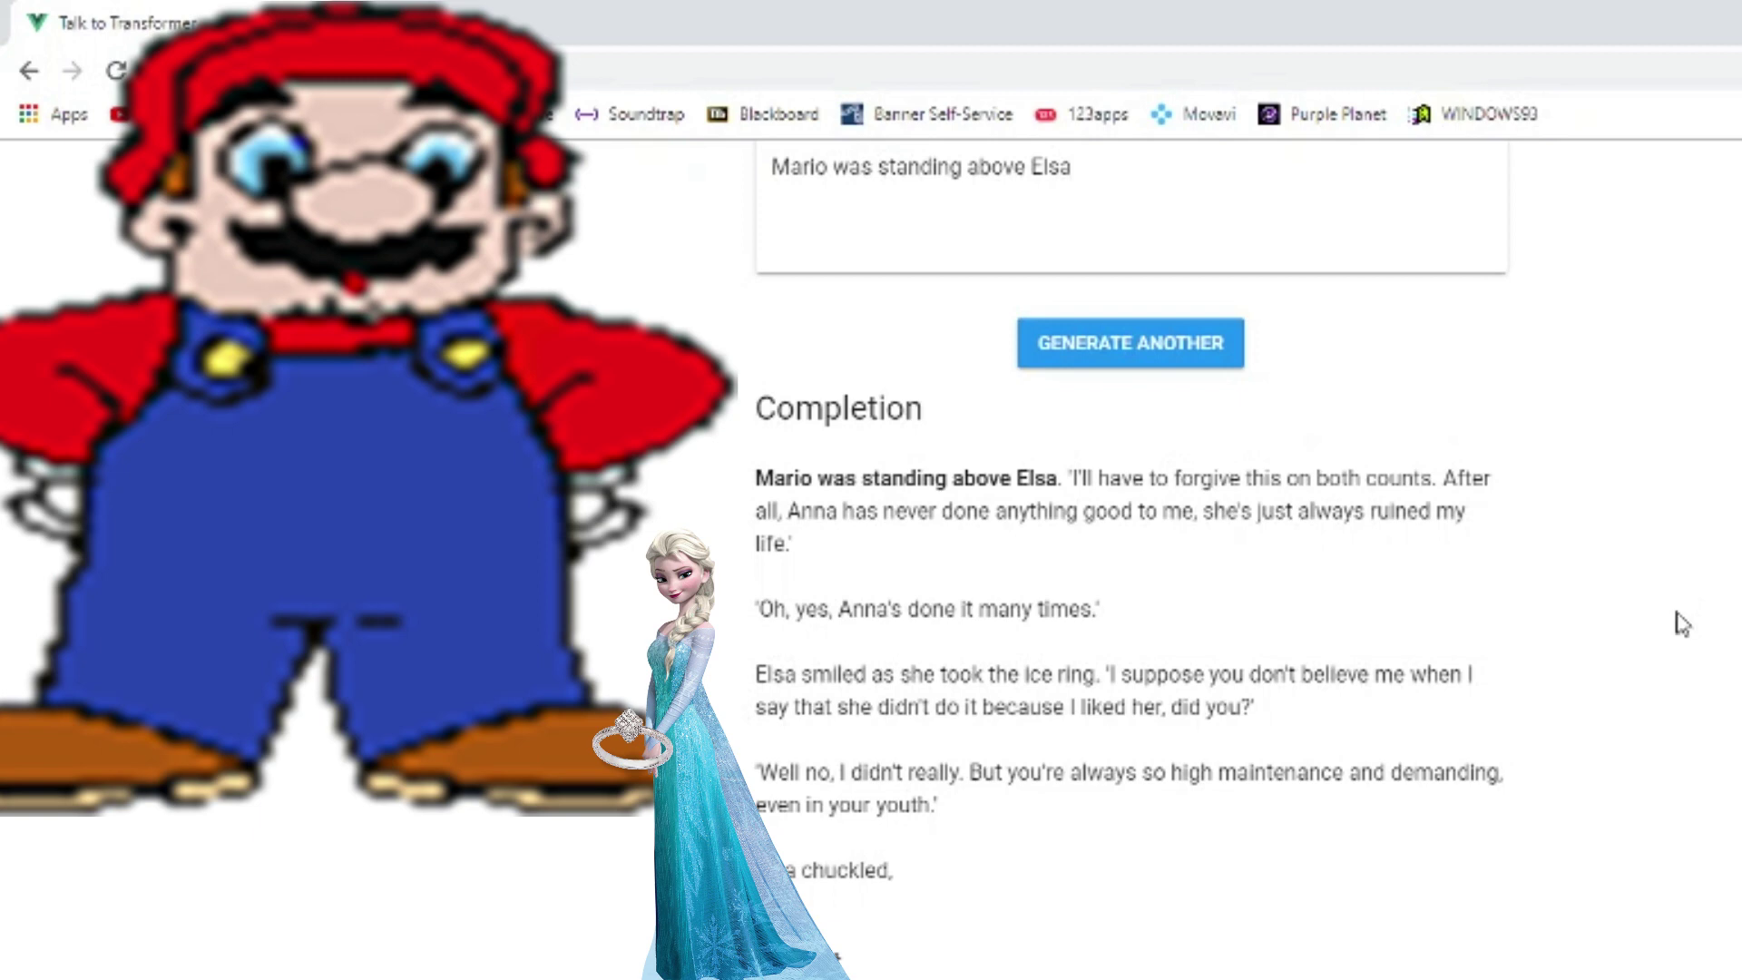
{"action": "scroll", "coordinate": [1325, 513], "scroll_direction": "up", "scroll_amount": 2}
{"action": "left_click_drag", "start_coordinate": [1129, 313], "coordinate": [408, 352]}
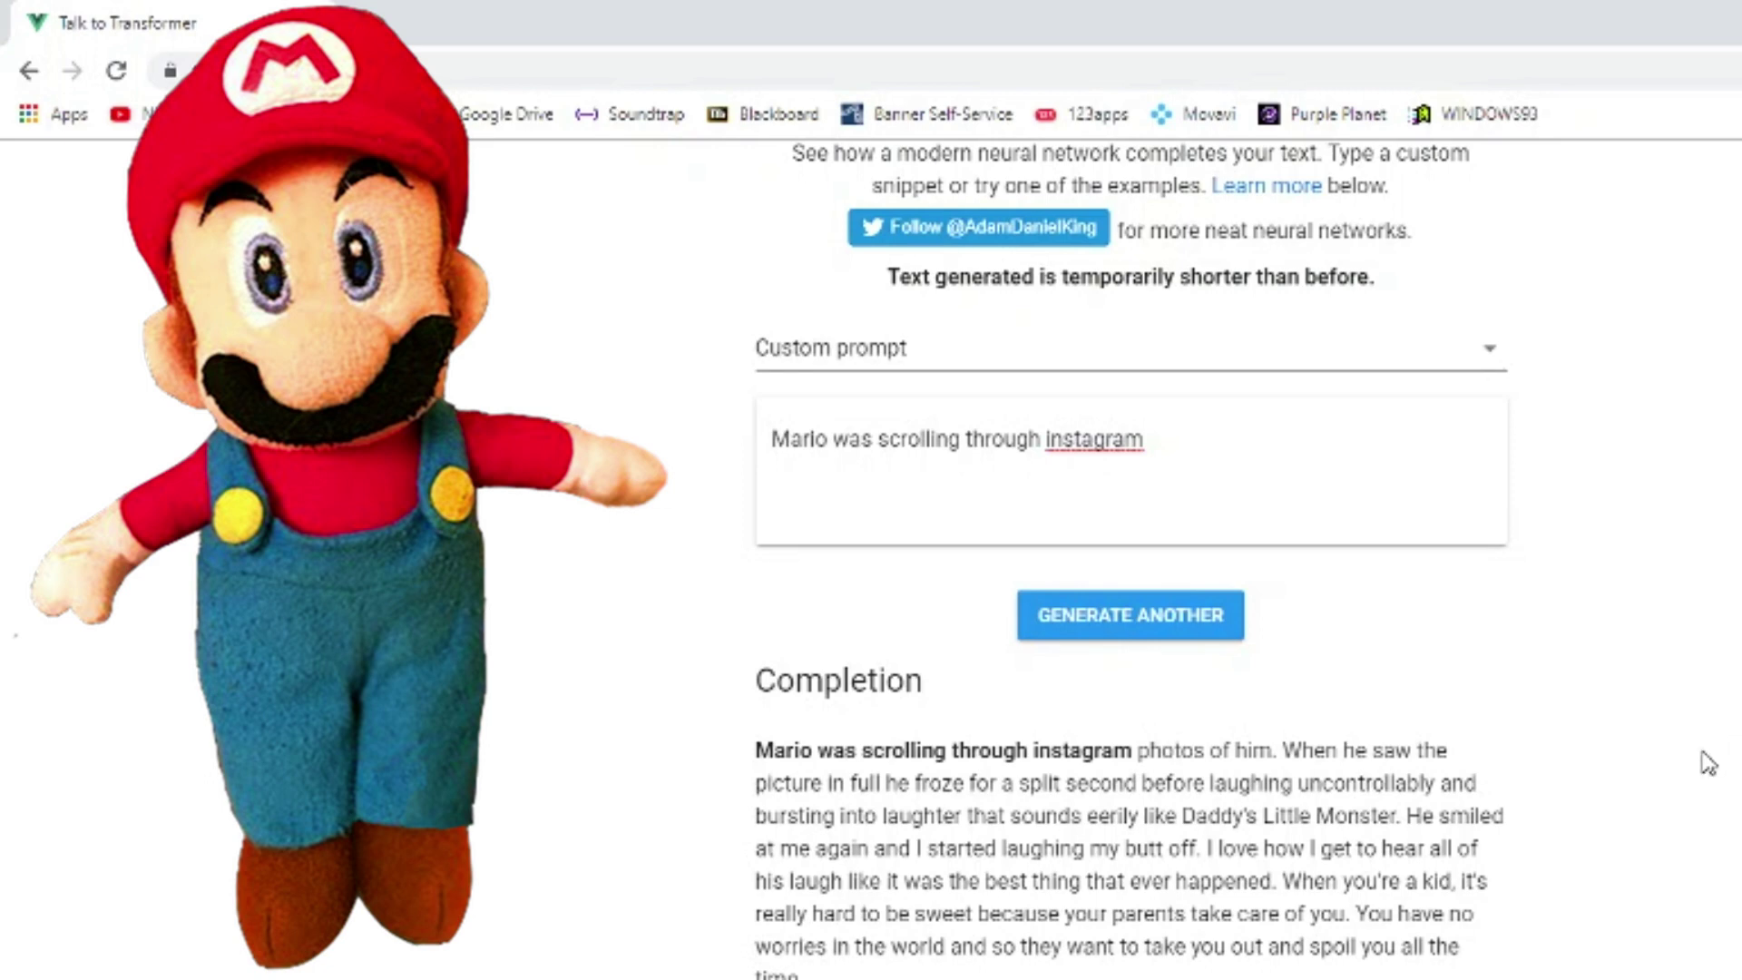
Read the instagram completion, then select and delete the prompt text to empty the box.
{"action": "scroll", "coordinate": [1689, 789], "scroll_direction": "down", "scroll_amount": 1}
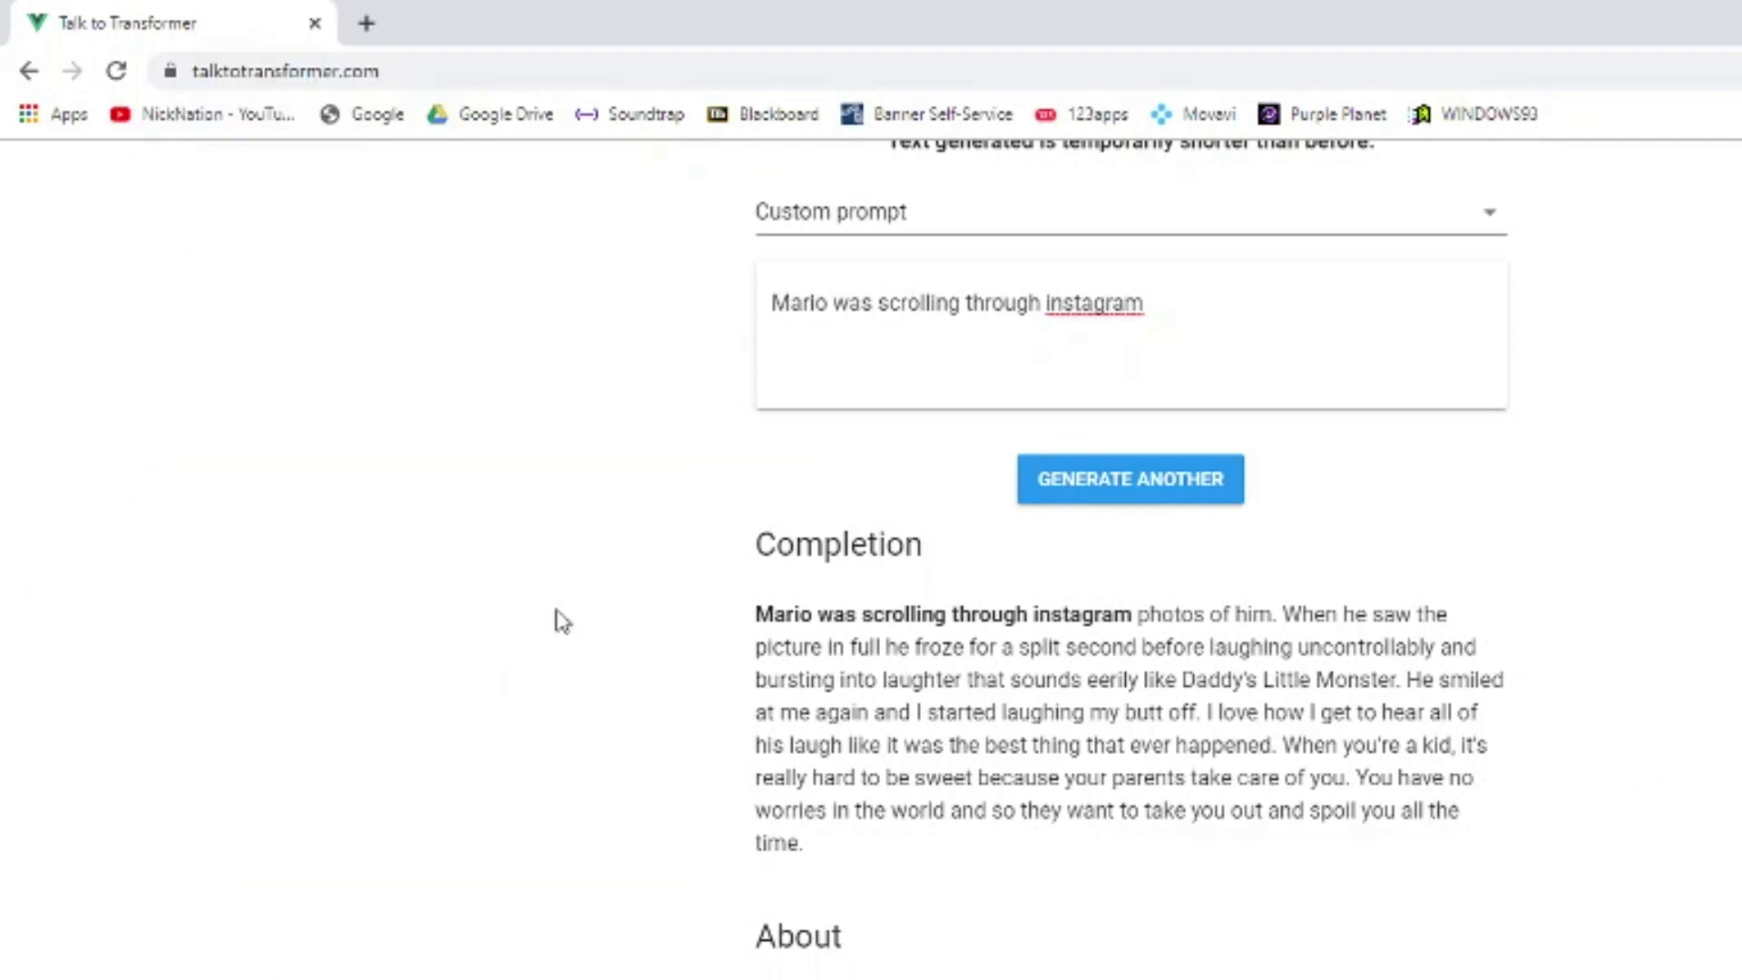
{"action": "left_click_drag", "start_coordinate": [556, 626], "coordinate": [1556, 926]}
{"action": "left_click", "coordinate": [1553, 898]}
{"action": "scroll", "coordinate": [1553, 898], "scroll_direction": "up", "scroll_amount": 2}
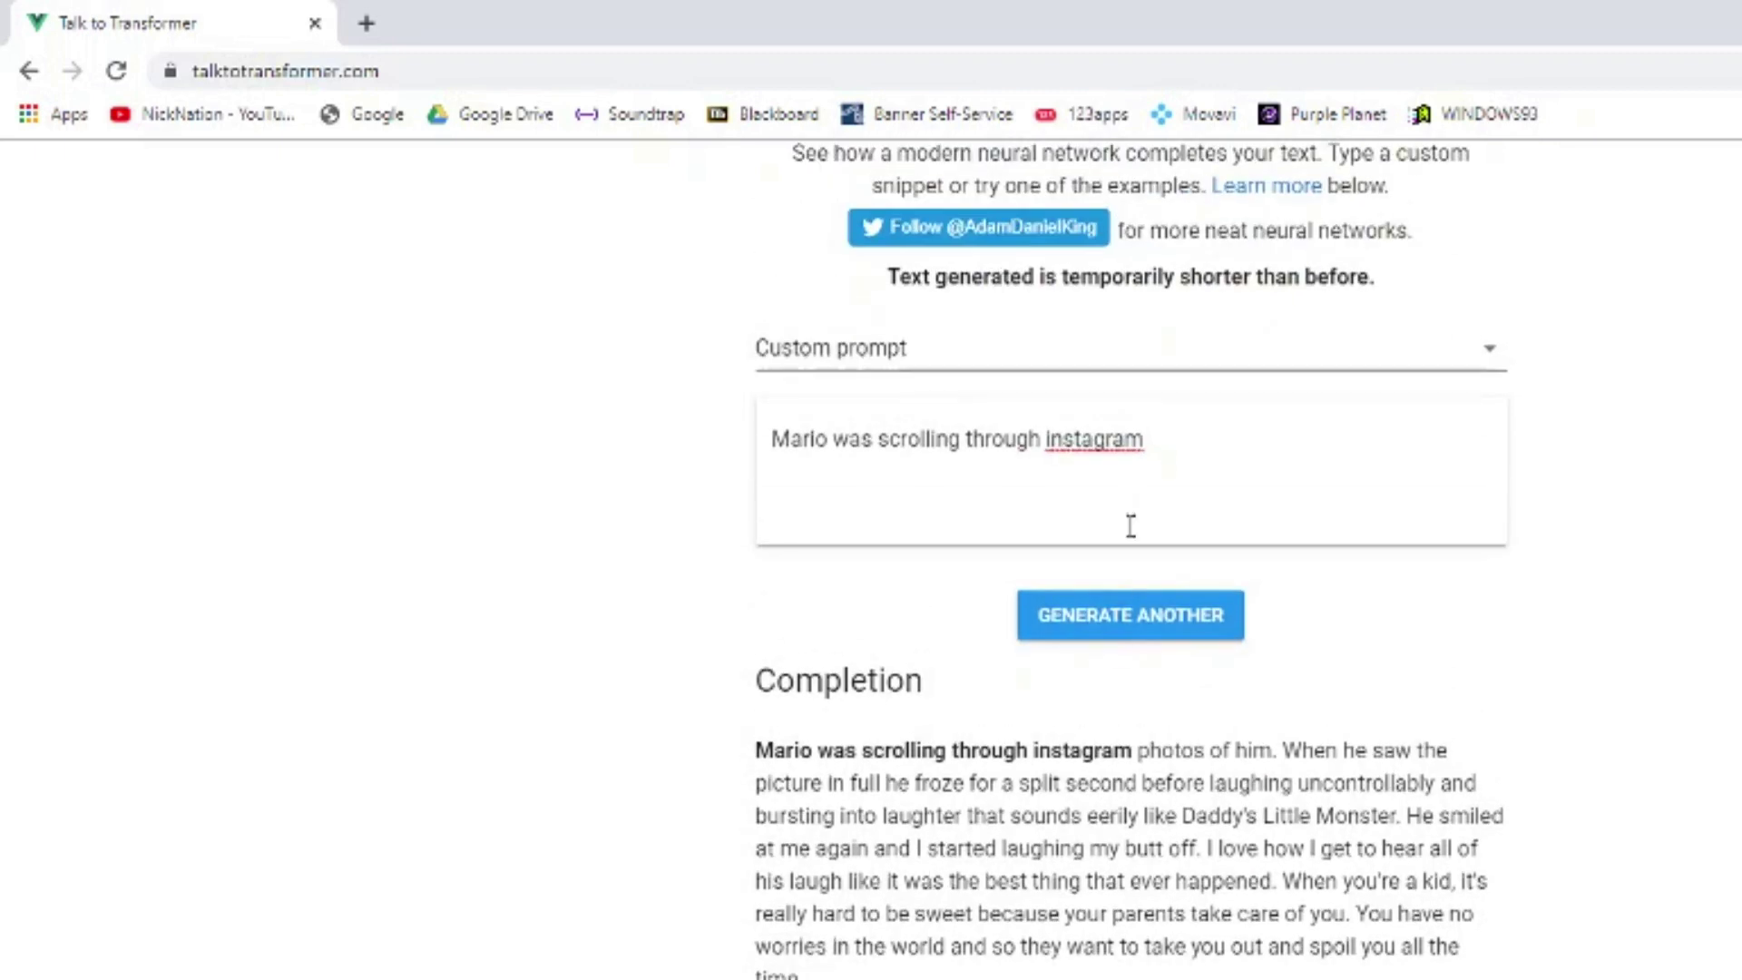
{"action": "left_click_drag", "start_coordinate": [1128, 526], "coordinate": [389, 389]}
{"action": "key", "text": "BackSpace"}
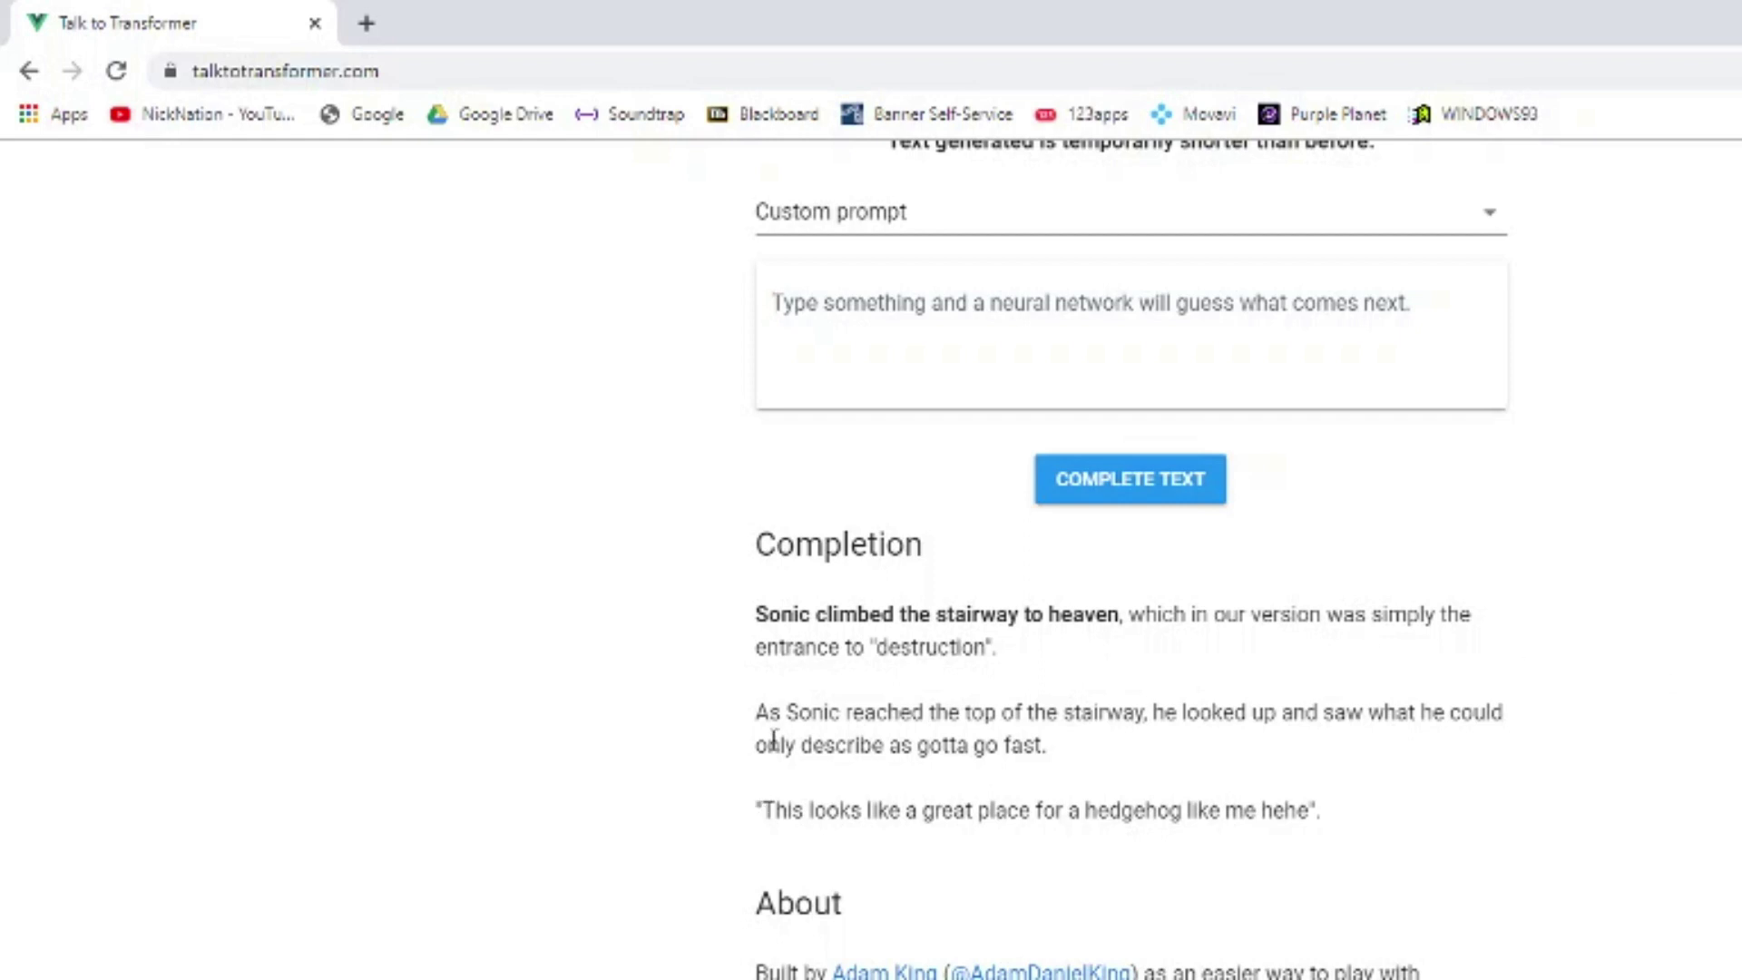
{"action": "left_click_drag", "start_coordinate": [781, 717], "coordinate": [876, 717]}
{"action": "double_click", "coordinate": [1504, 886]}
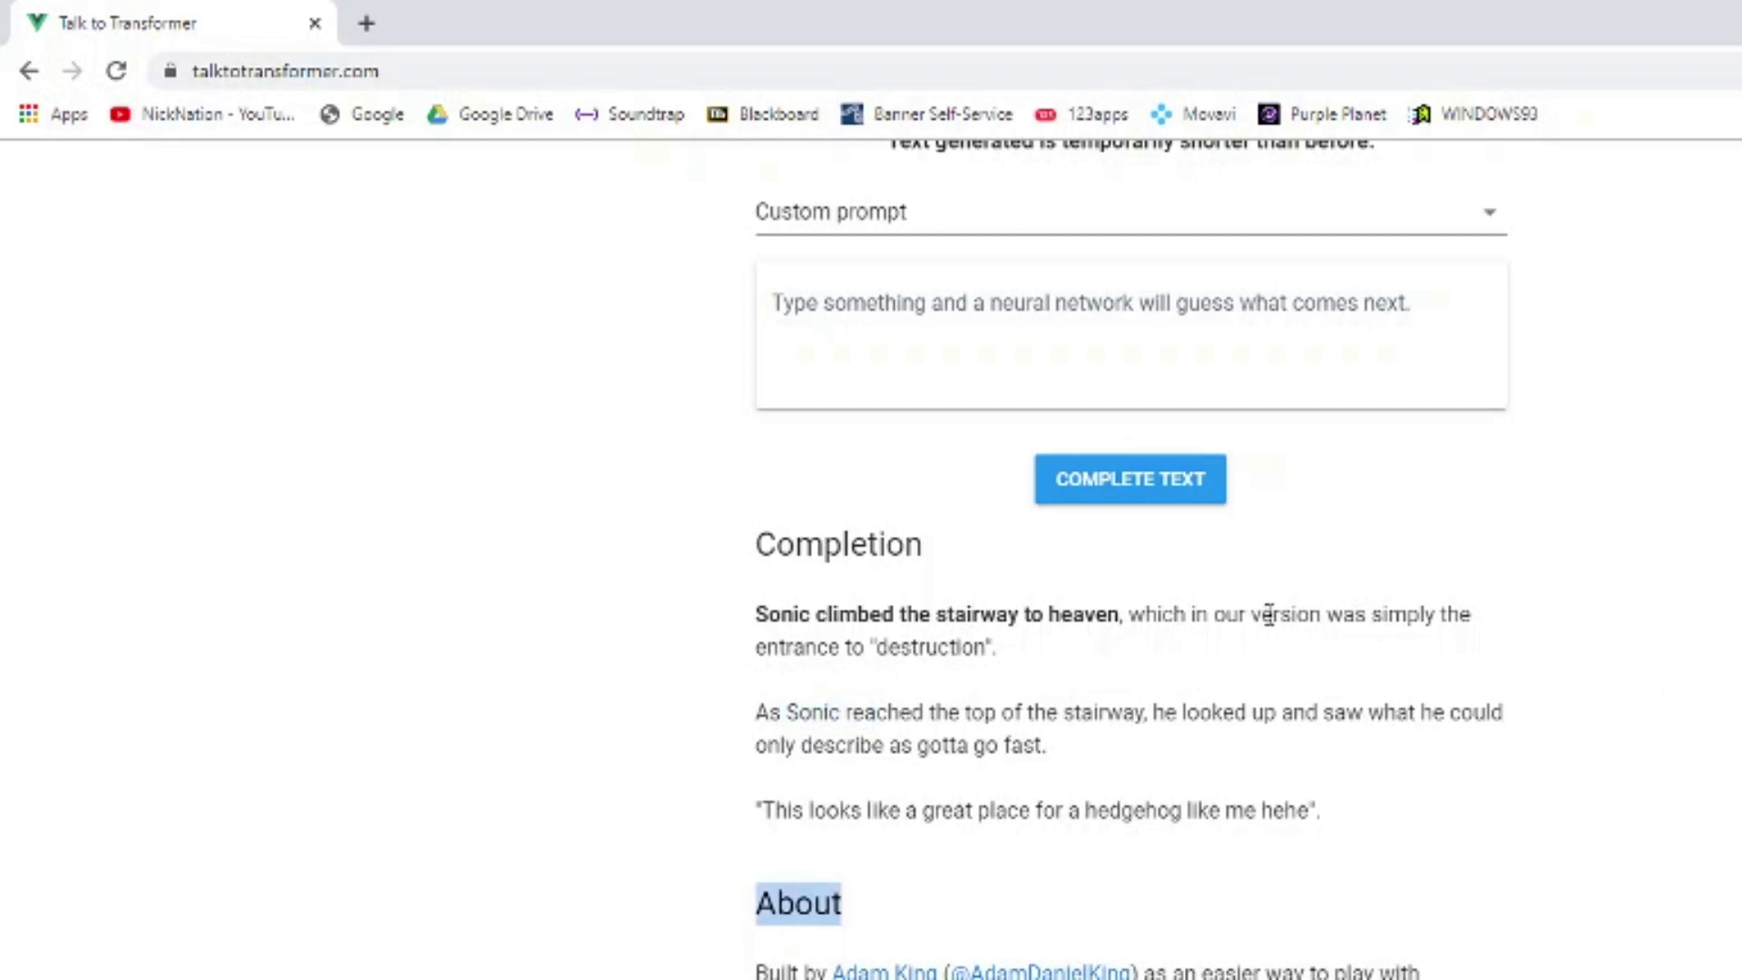
{"action": "scroll", "coordinate": [1639, 848], "scroll_direction": "up", "scroll_amount": 1}
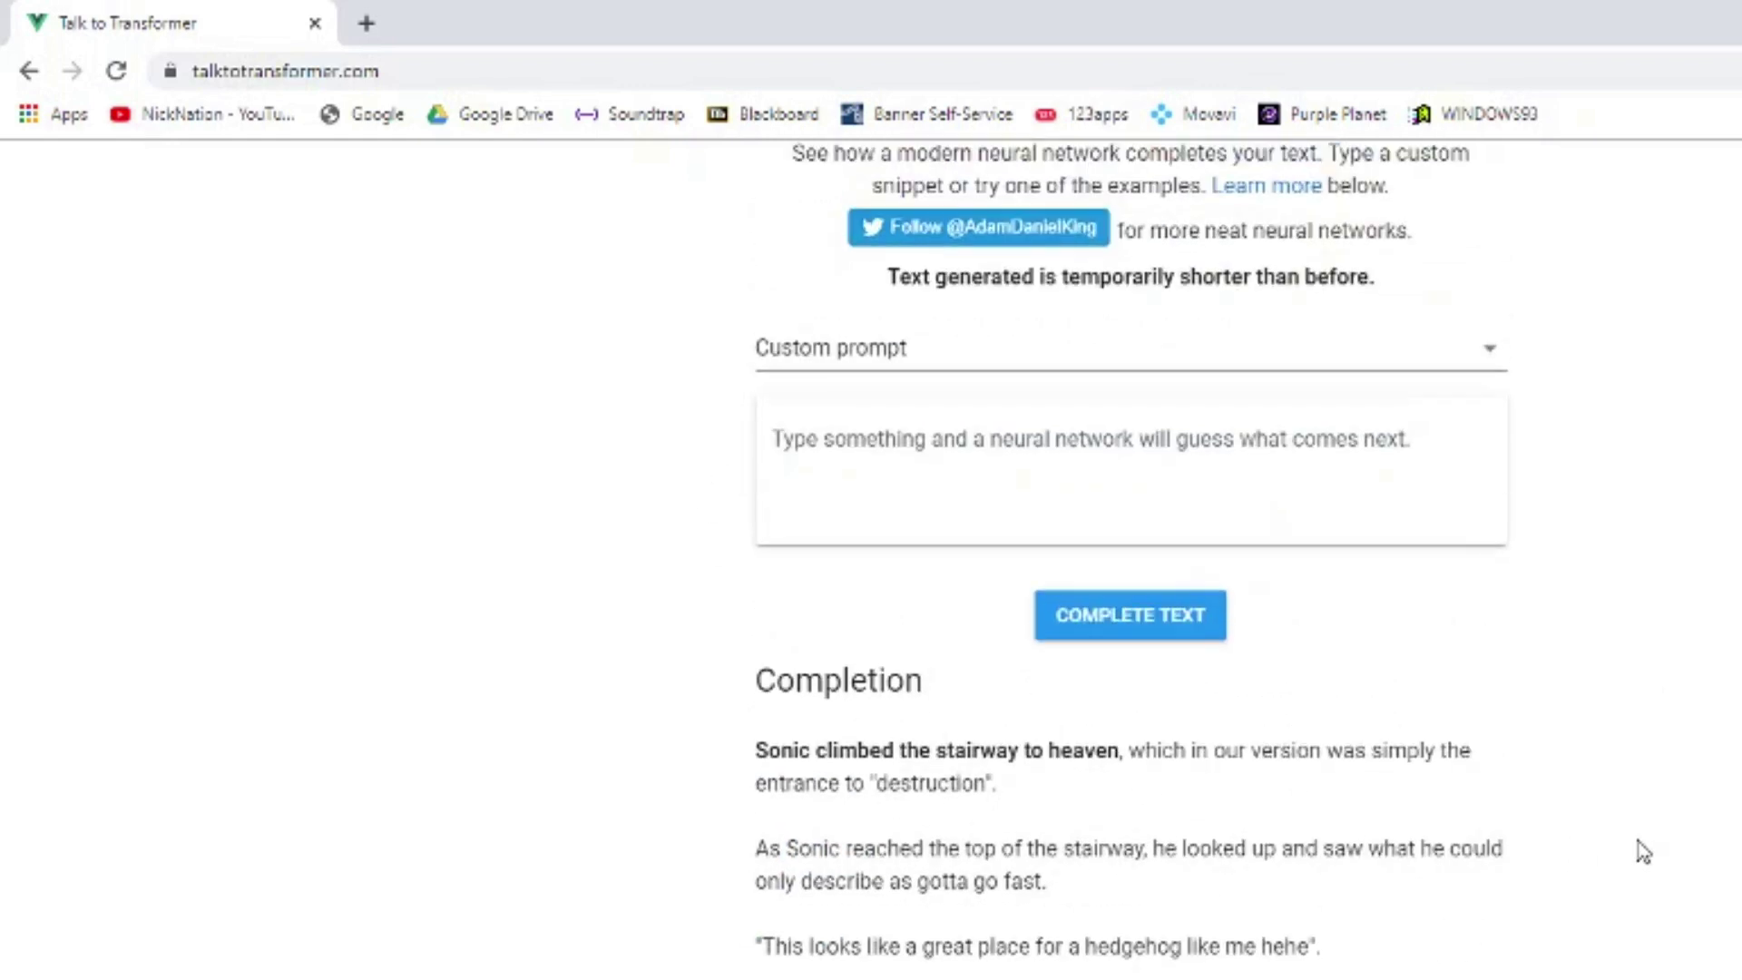